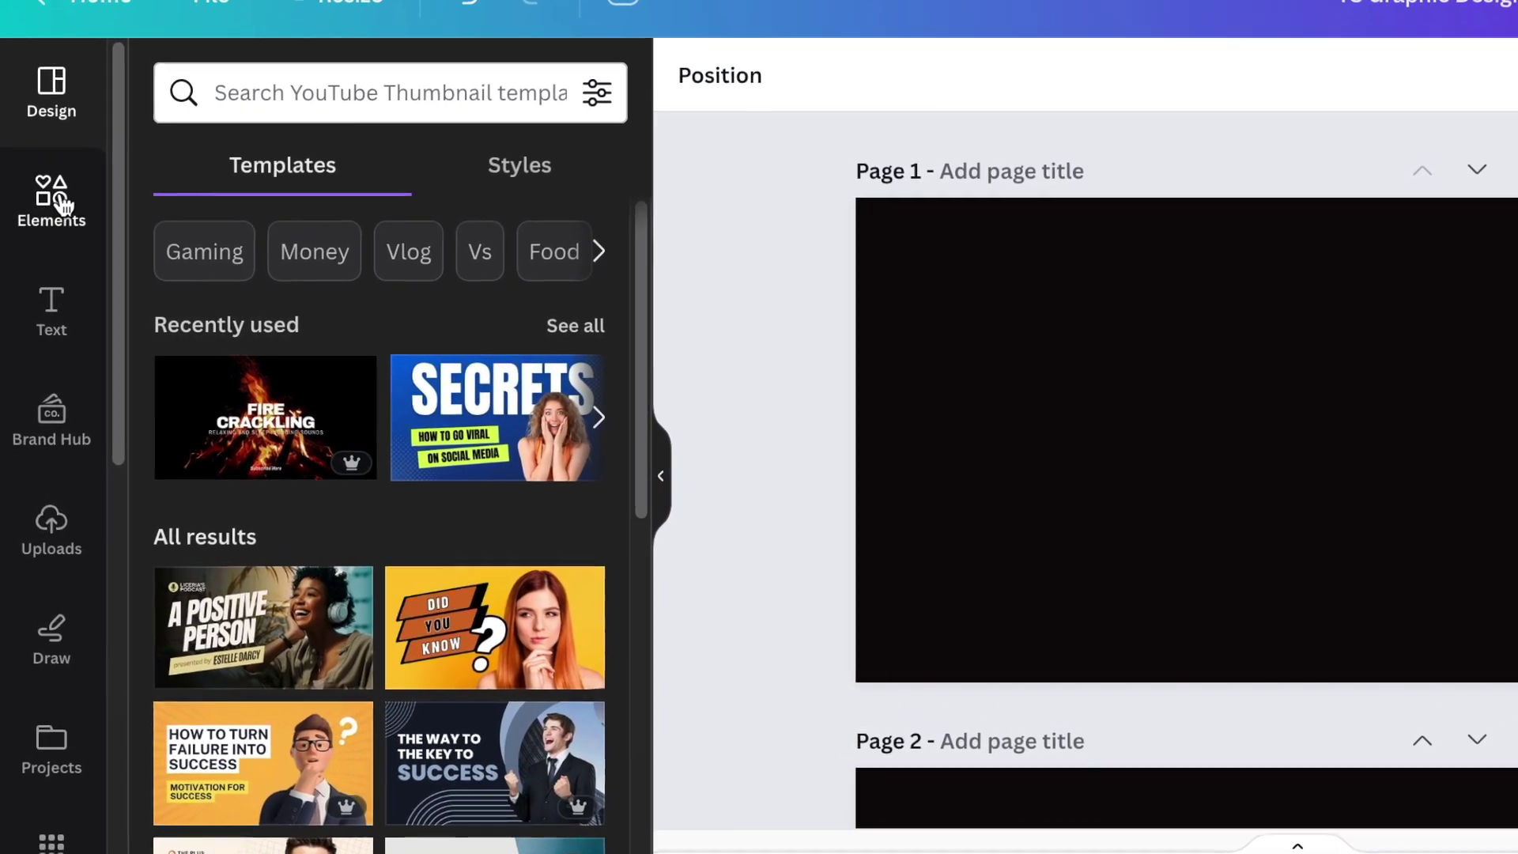
Step: Search the elements for CURVE and add the thick quarter-circle "Curve line icon" graphic to page 1
click(57, 215)
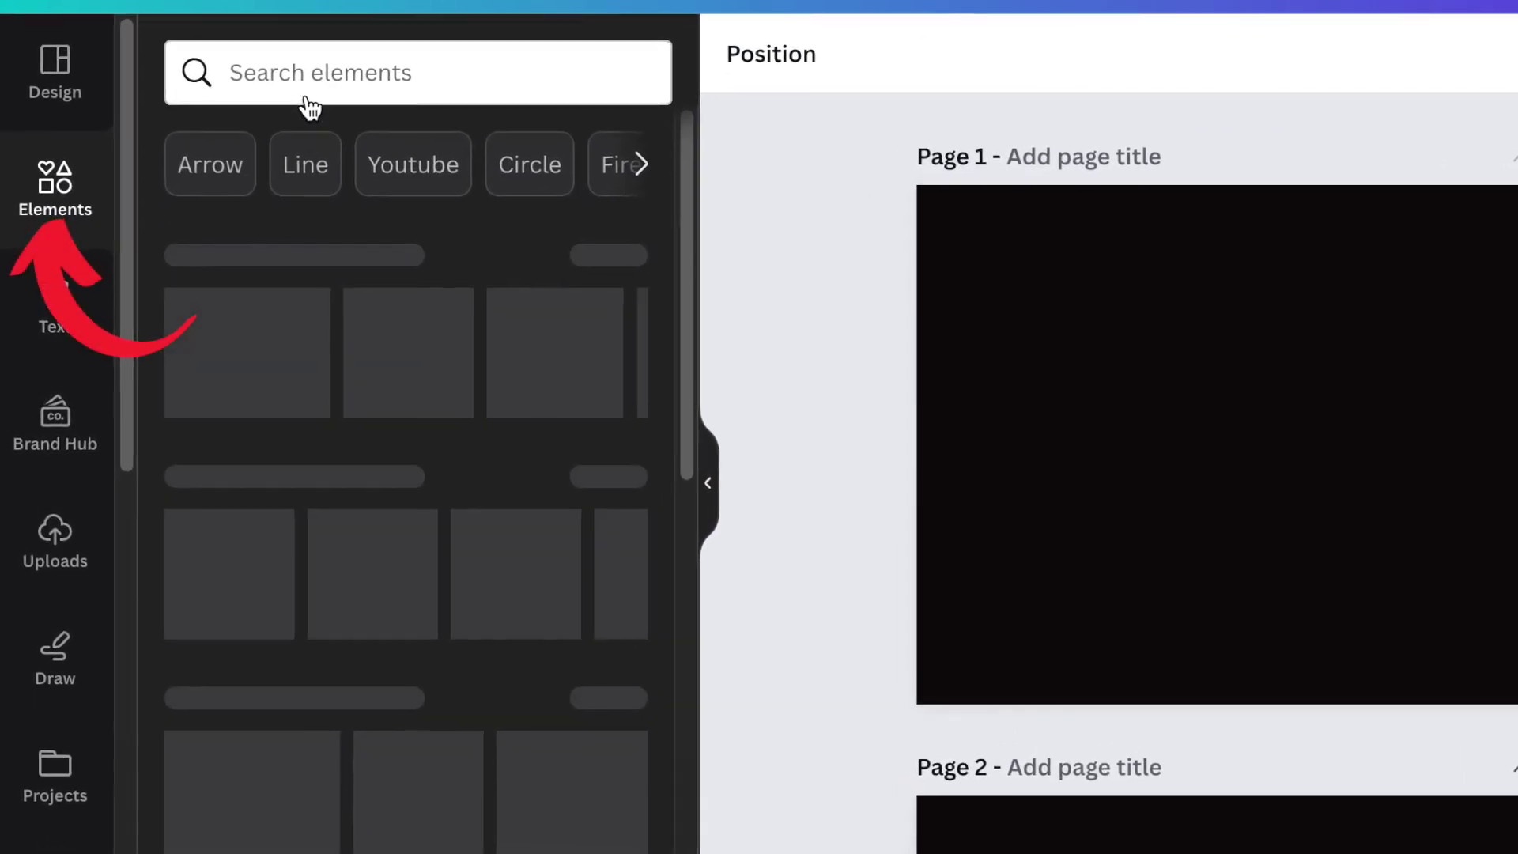
click(311, 65)
text(CURVE)
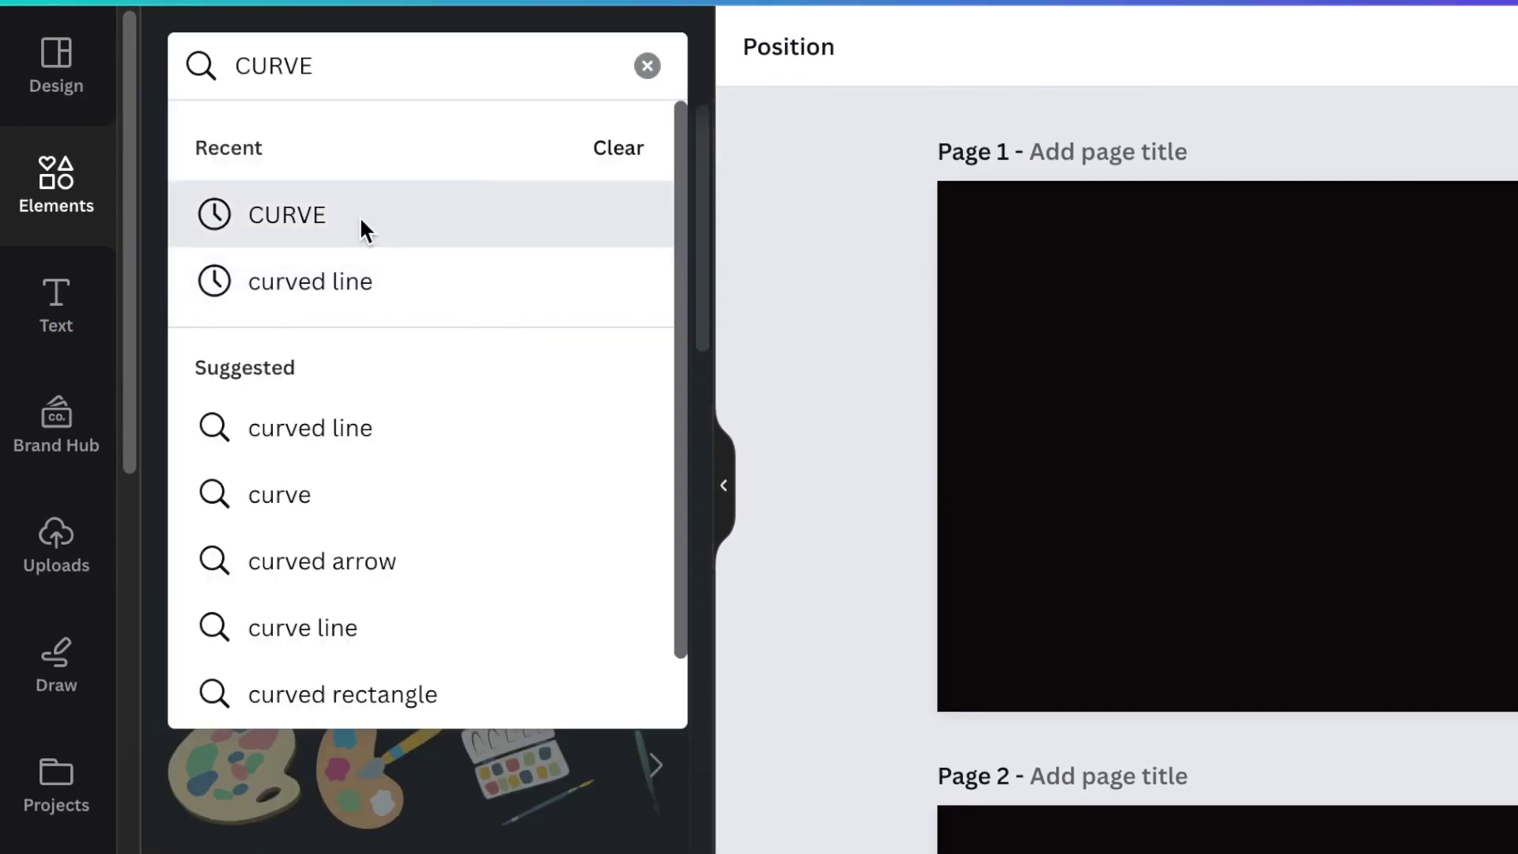
click(359, 227)
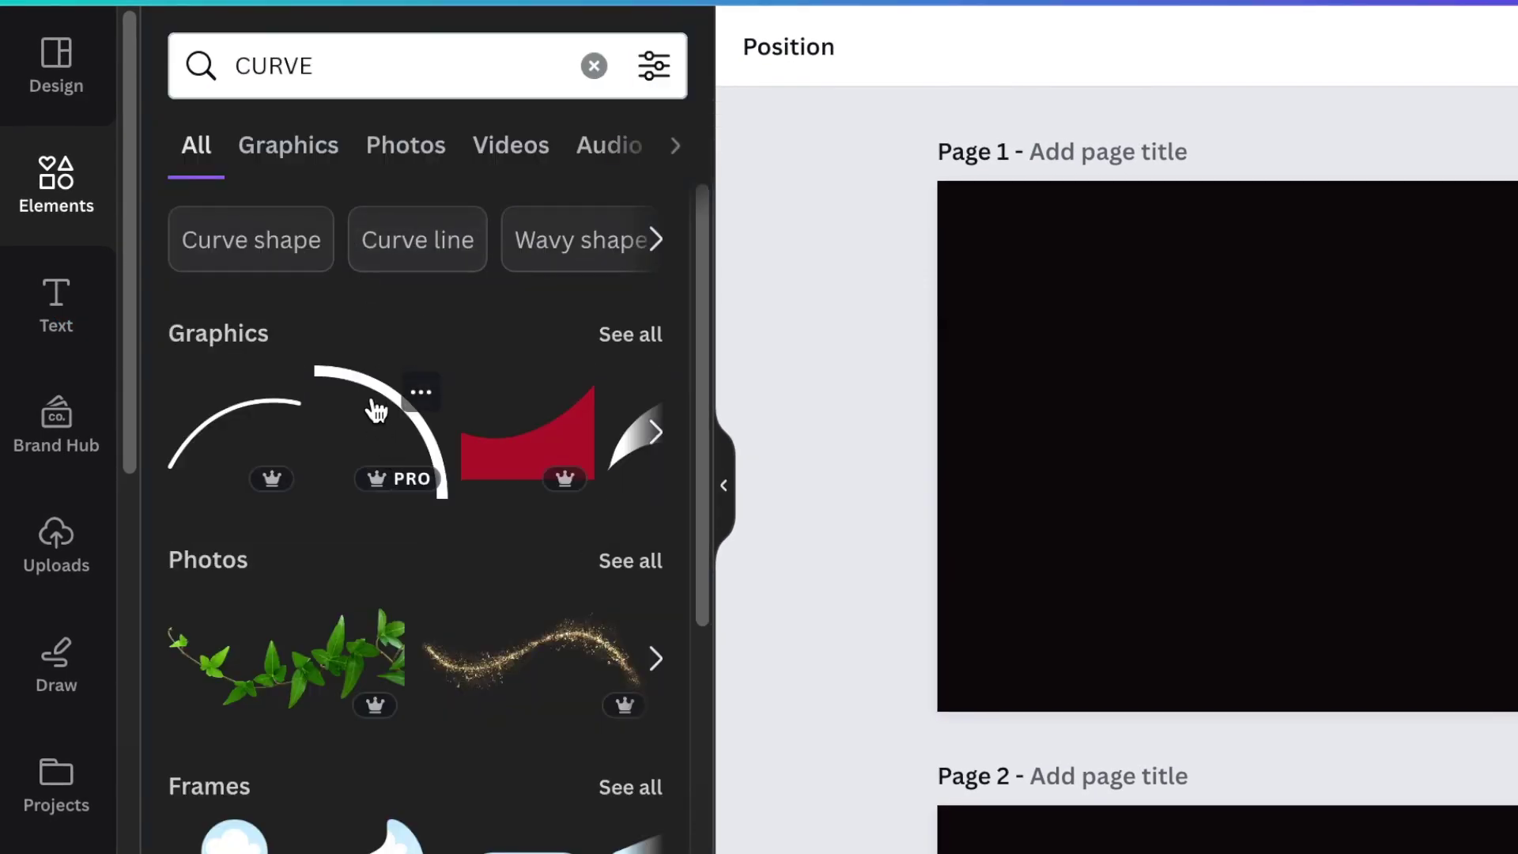
click(420, 394)
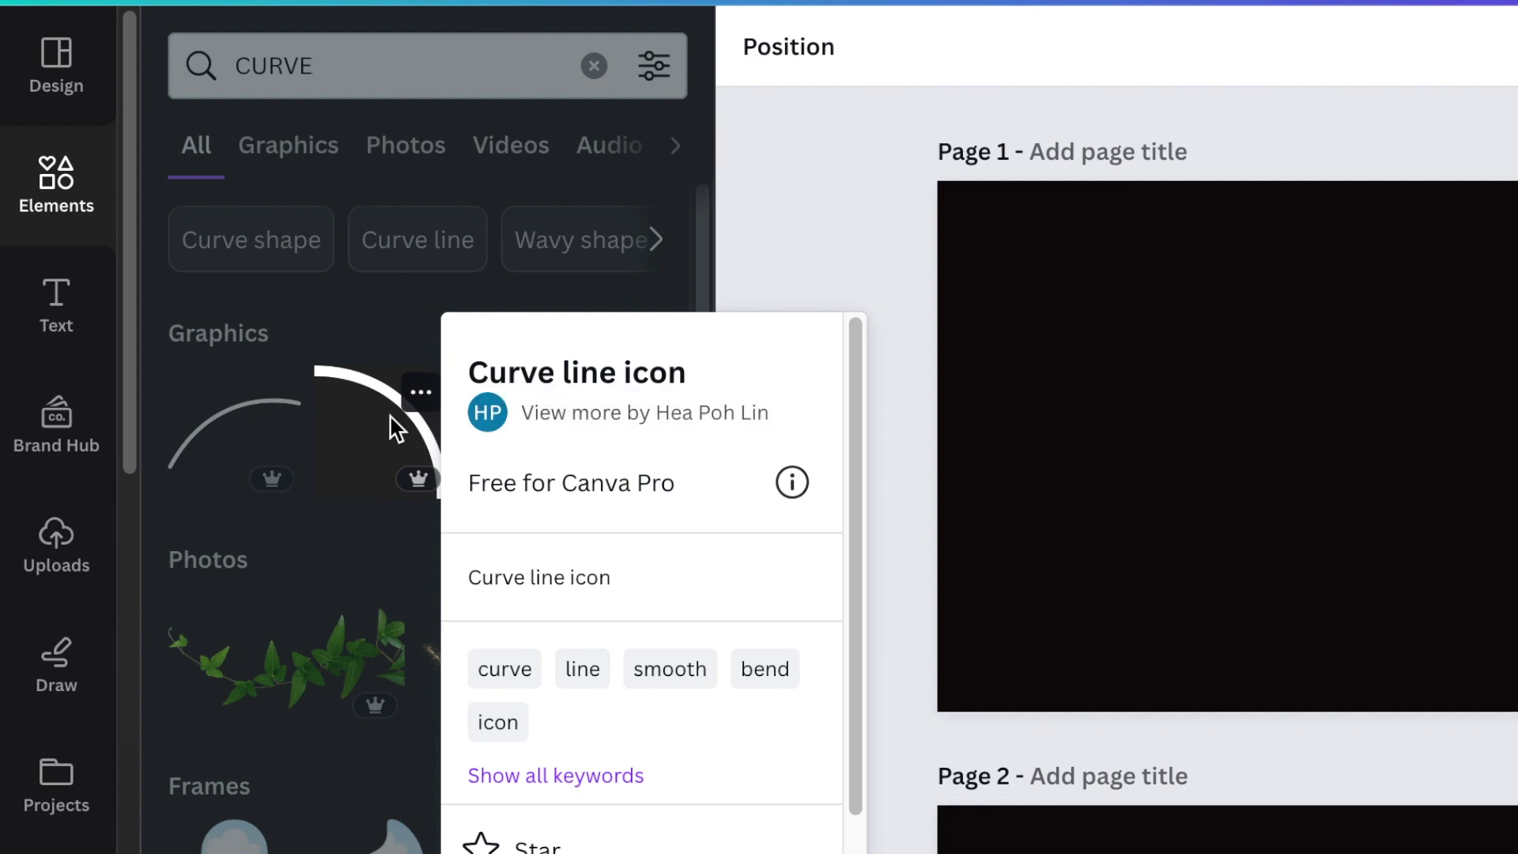
click(368, 427)
click(371, 426)
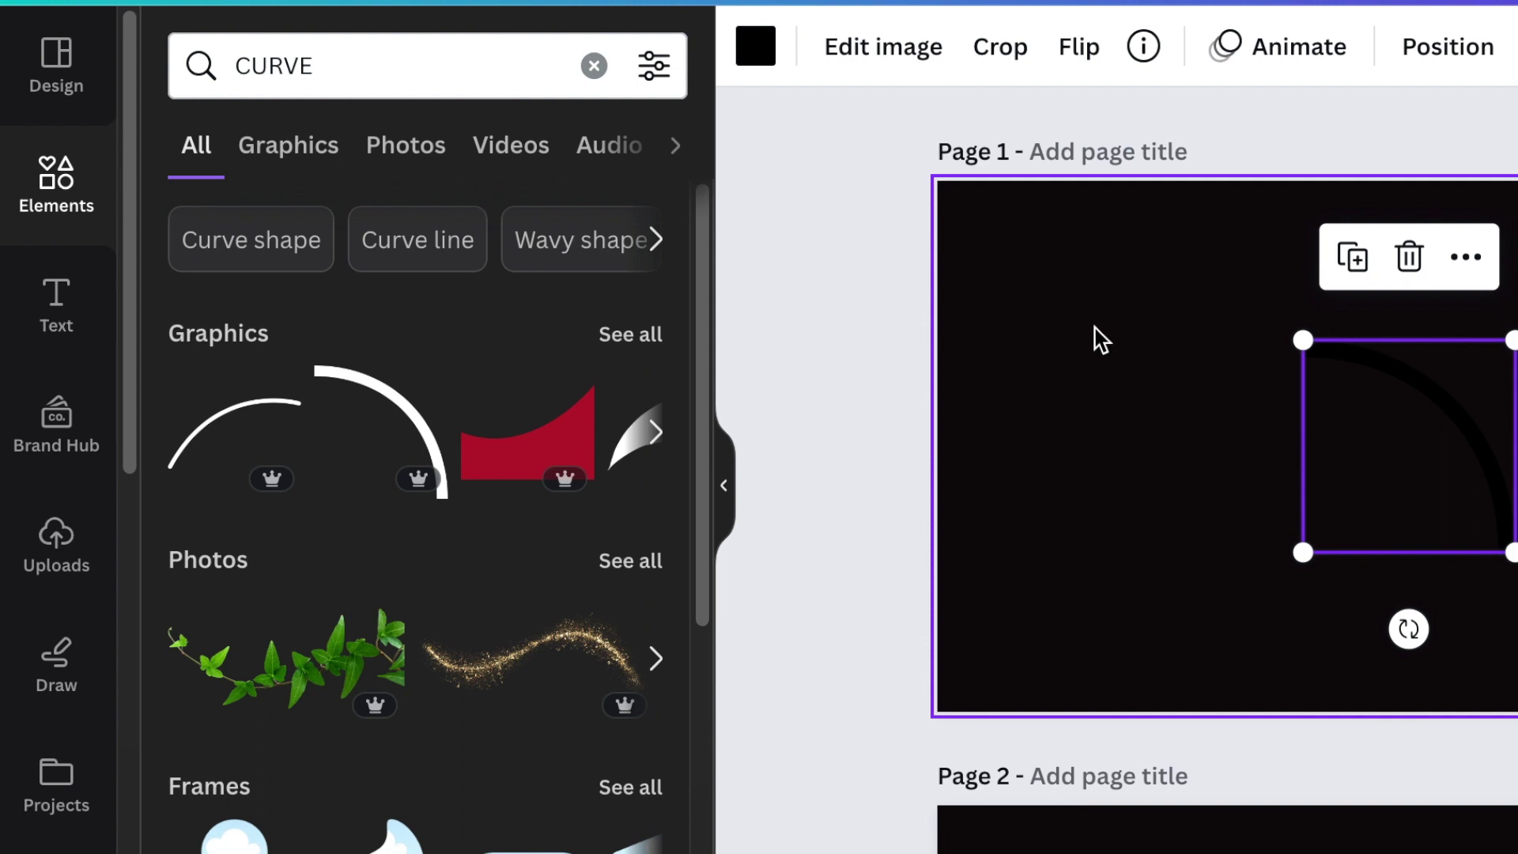
Step: Recolor the curve bright magenta pink from the document colors and flip it horizontally
click(757, 51)
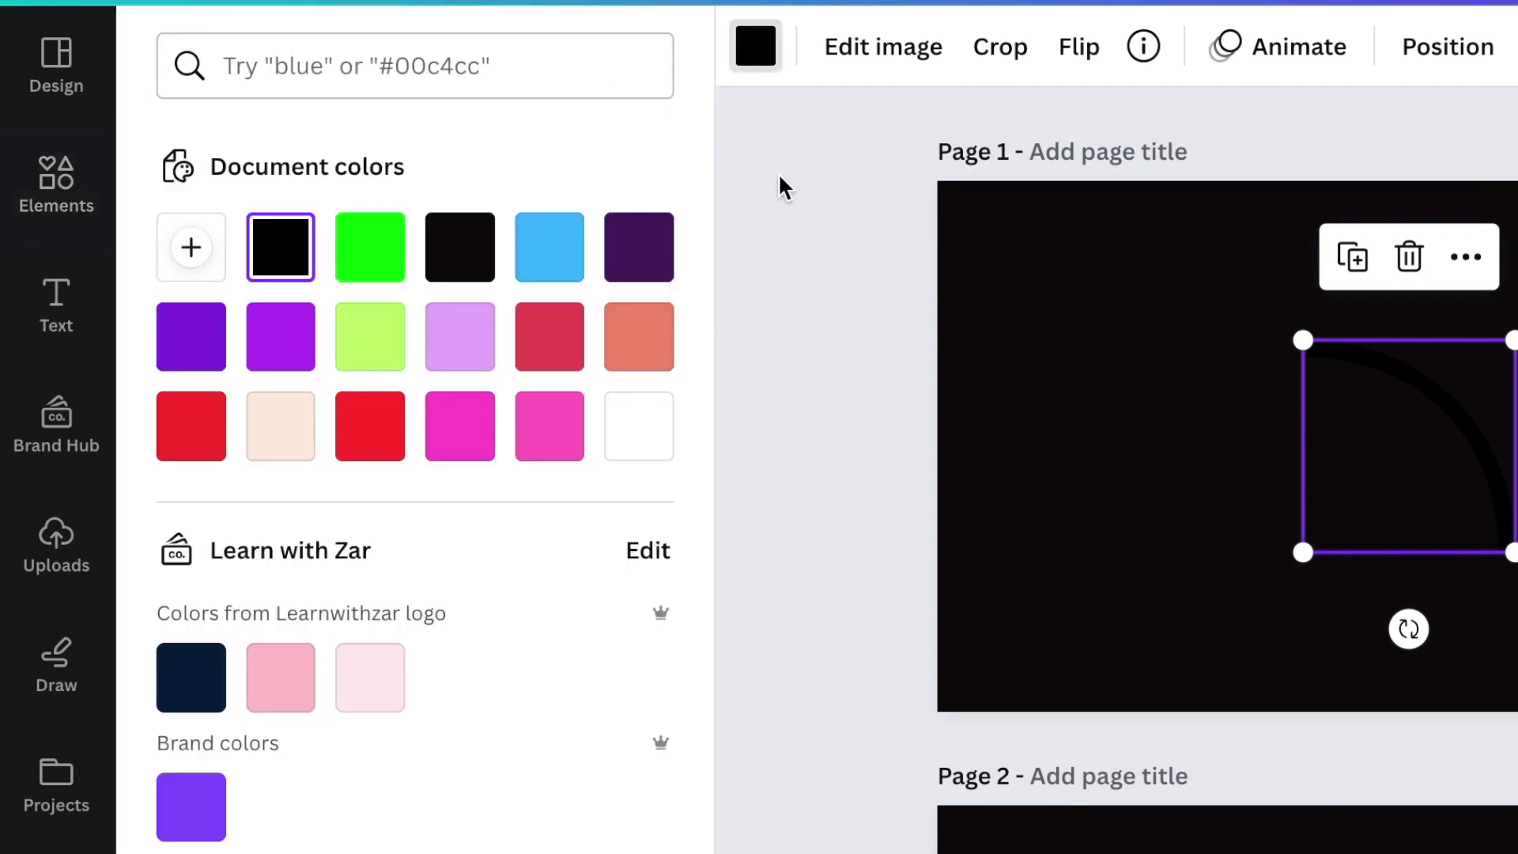
click(473, 435)
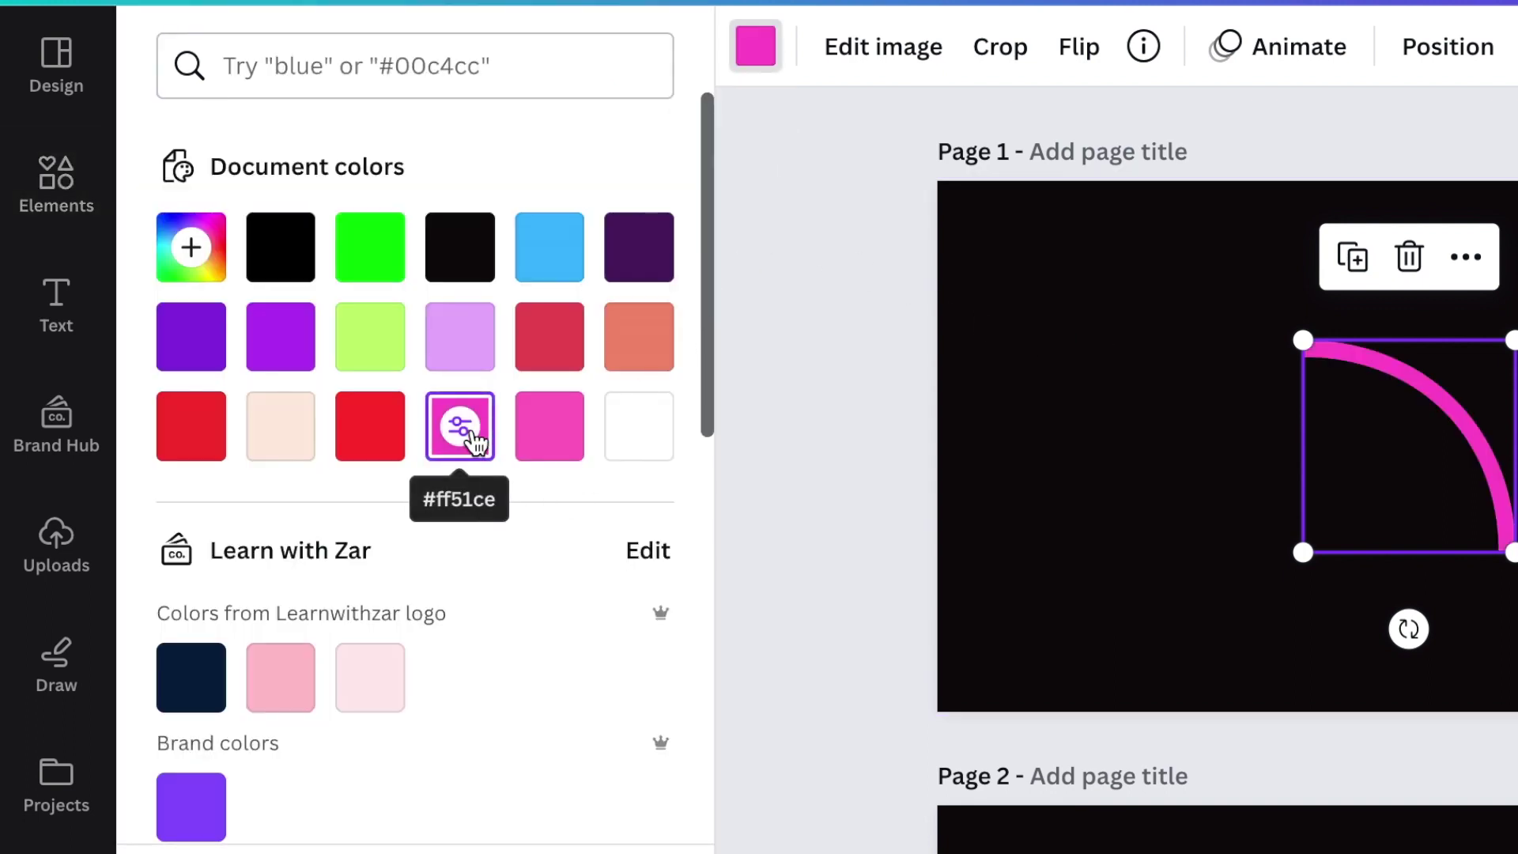
click(1090, 73)
click(1202, 142)
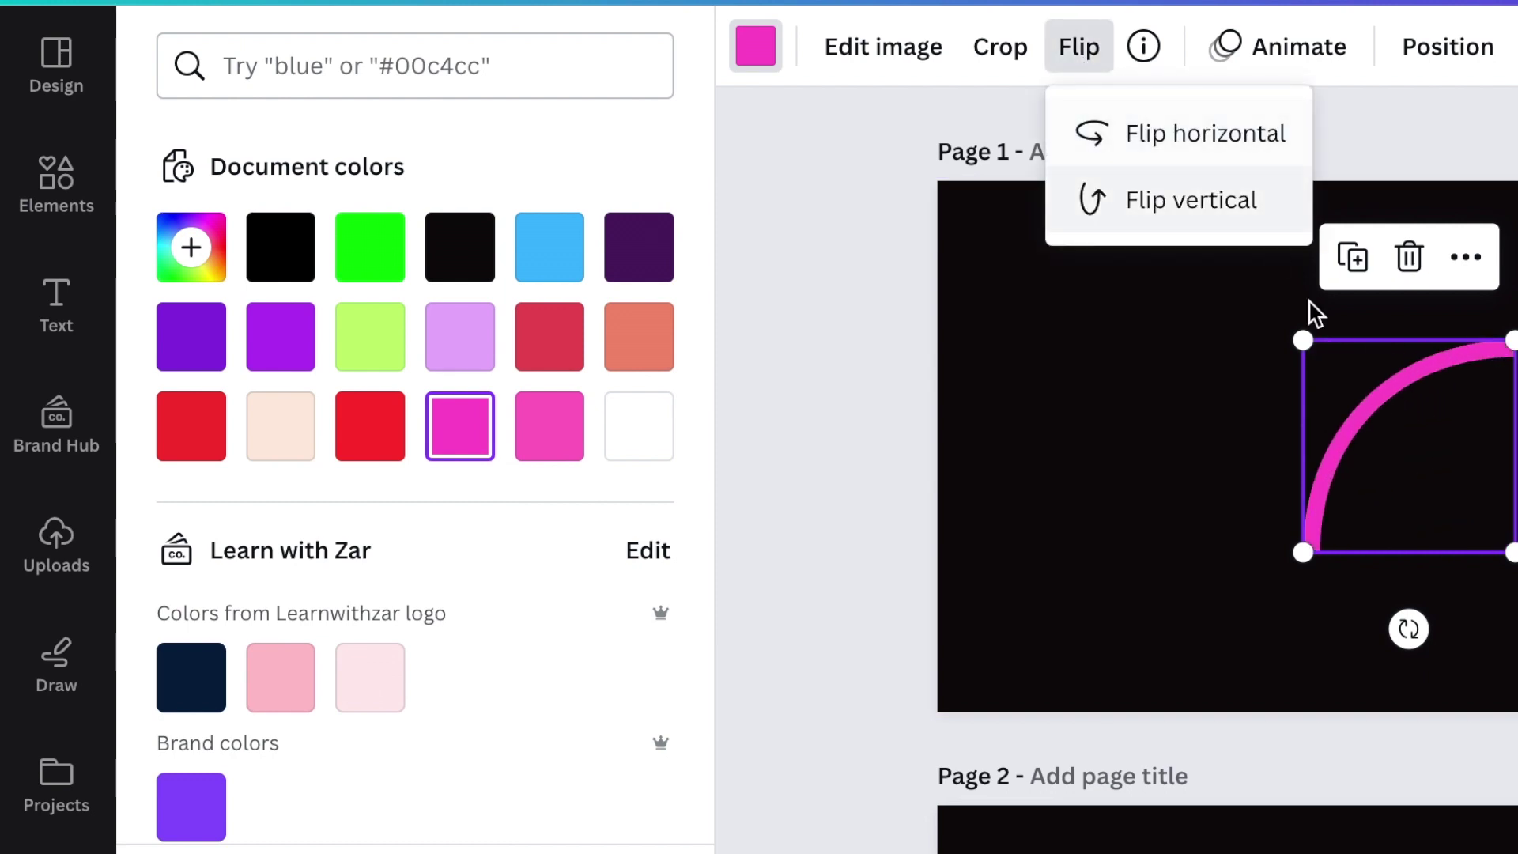
Step: Move the curve toward the left half of page 1 and enlarge it
drag(1382, 474, 1213, 475)
drag(1343, 342, 1506, 330)
Step: Add a straight line to page 1 with a line weight of 12 in the curve's magenta pink
click(1371, 599)
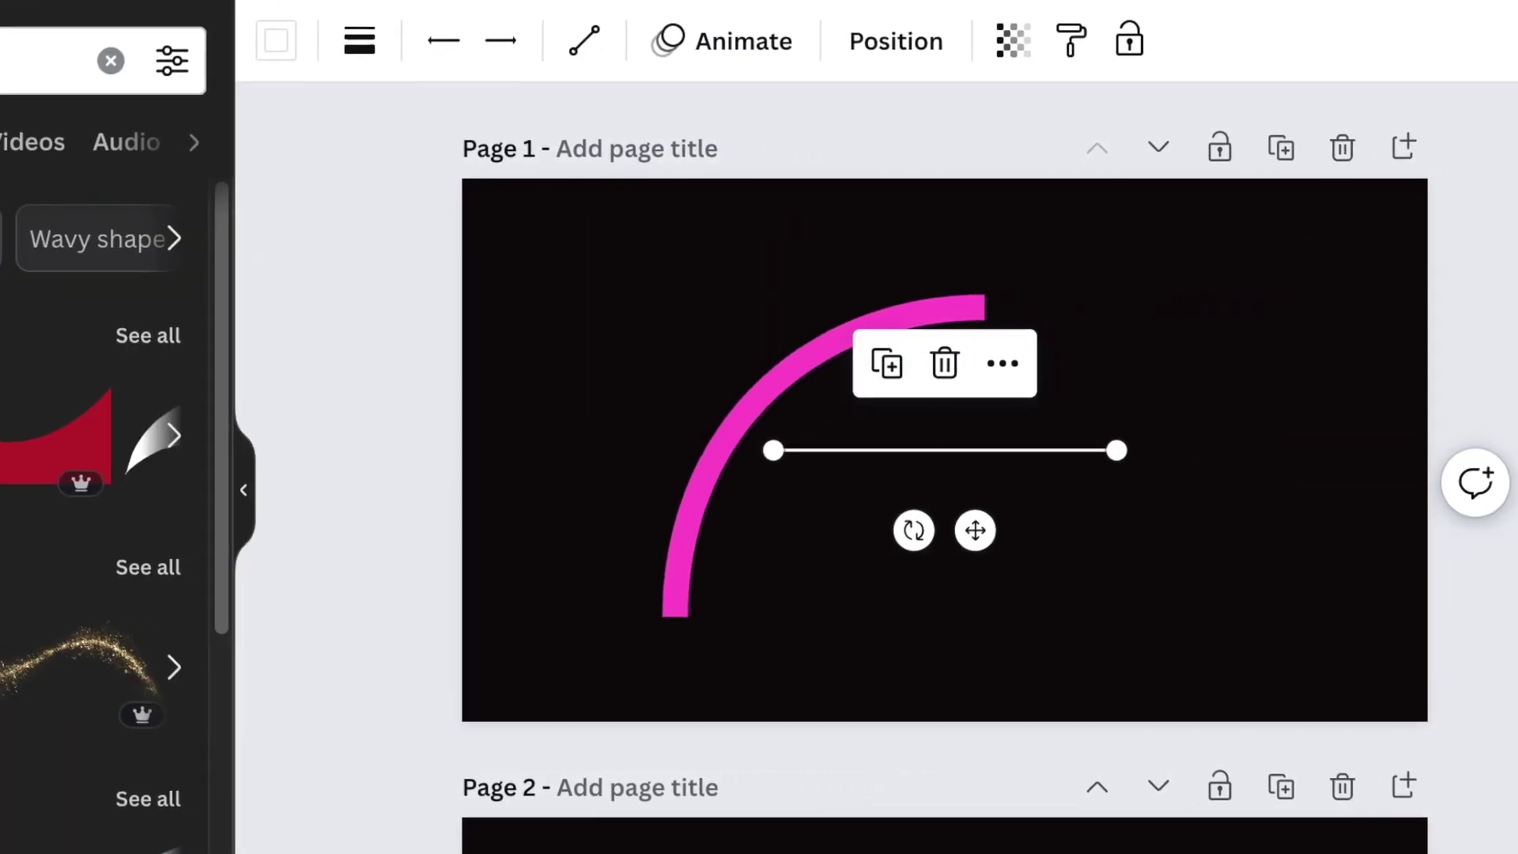
click(362, 44)
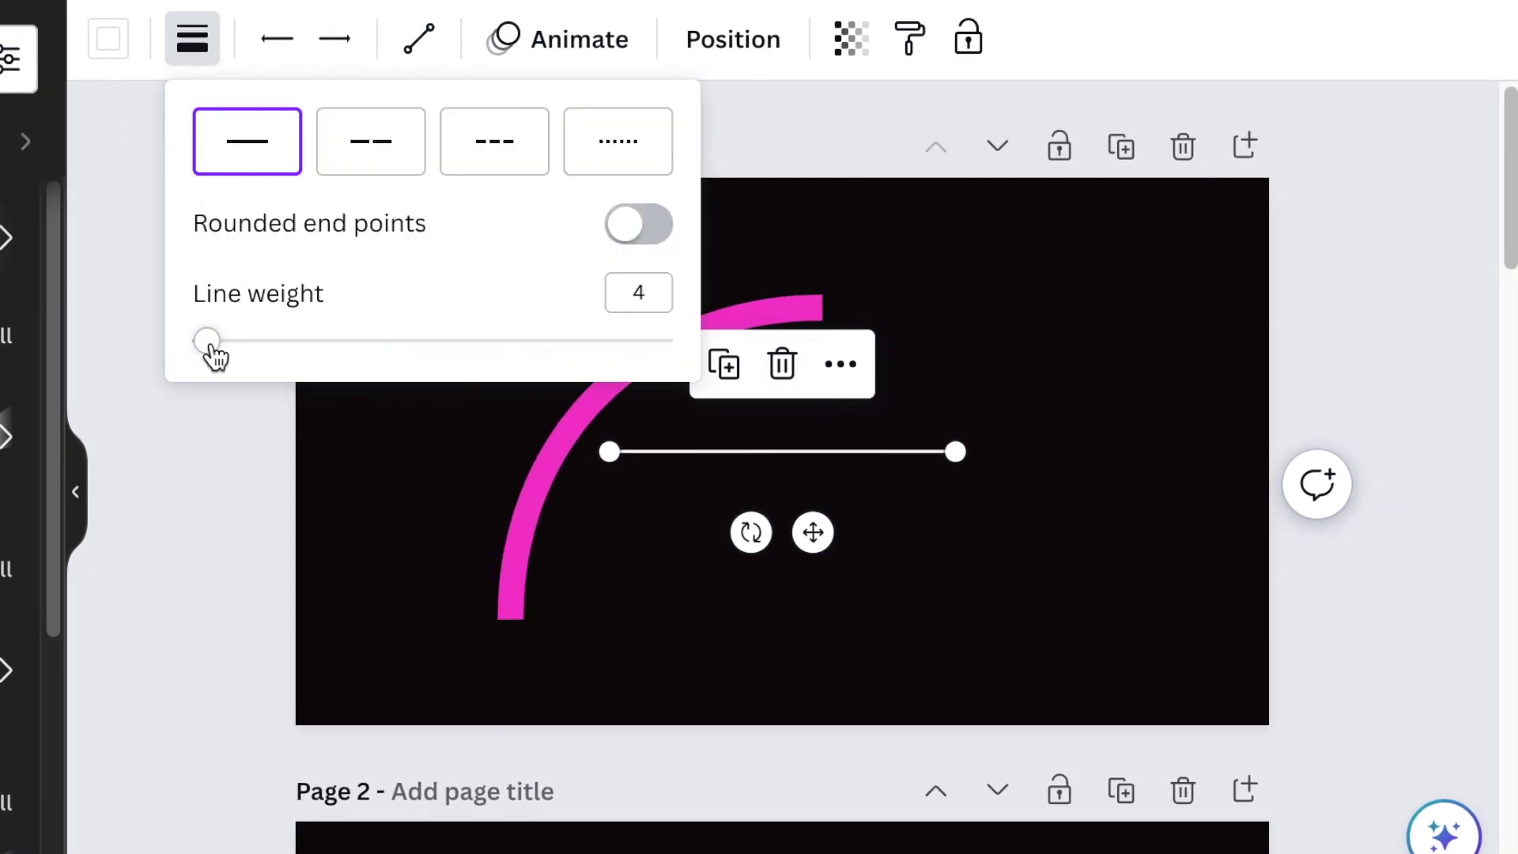
drag(209, 342, 245, 342)
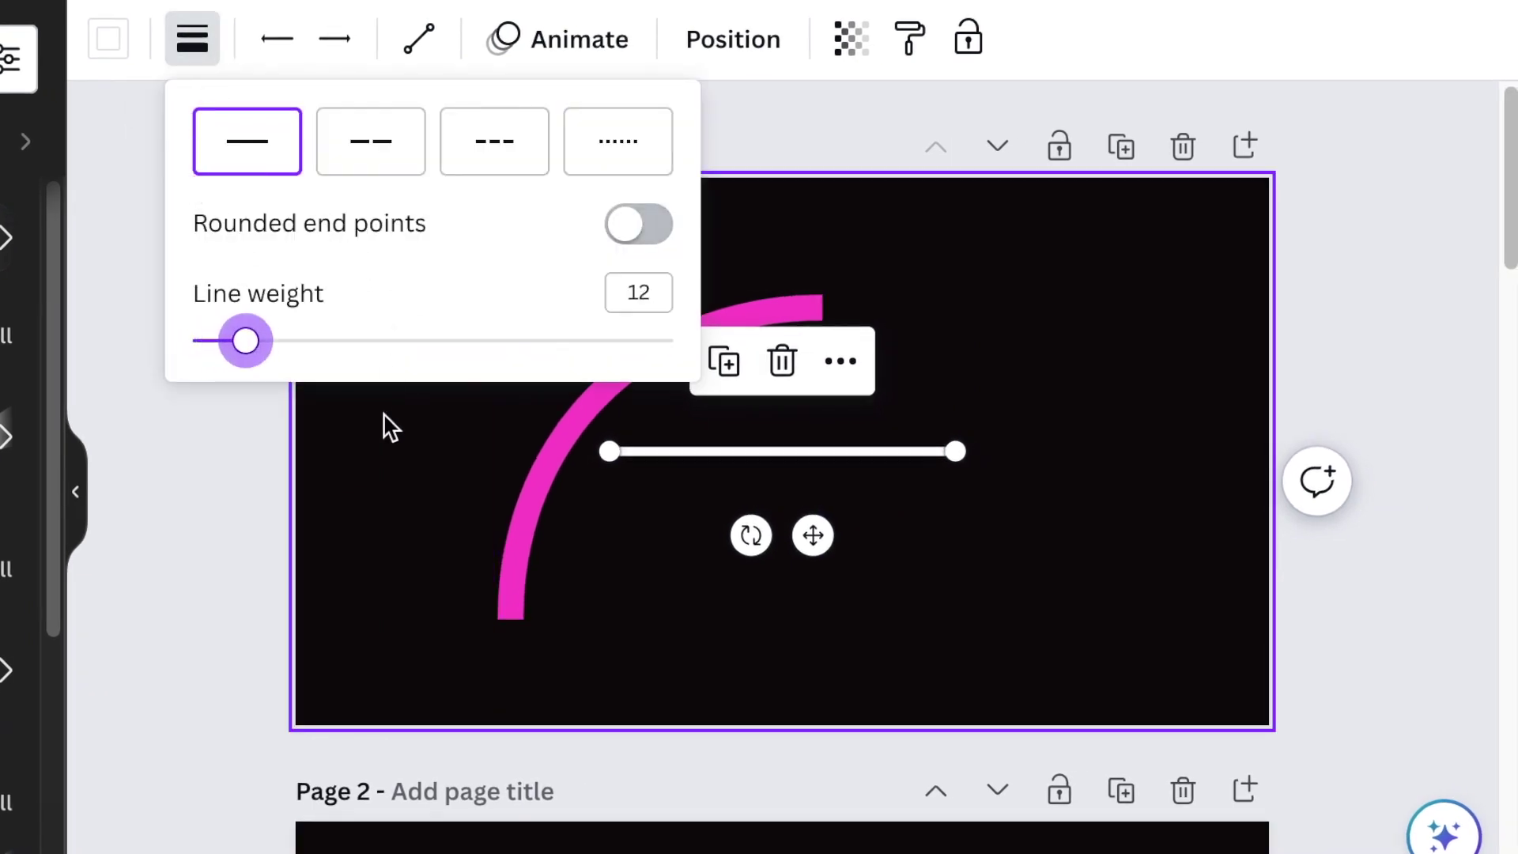
click(107, 49)
click(13, 237)
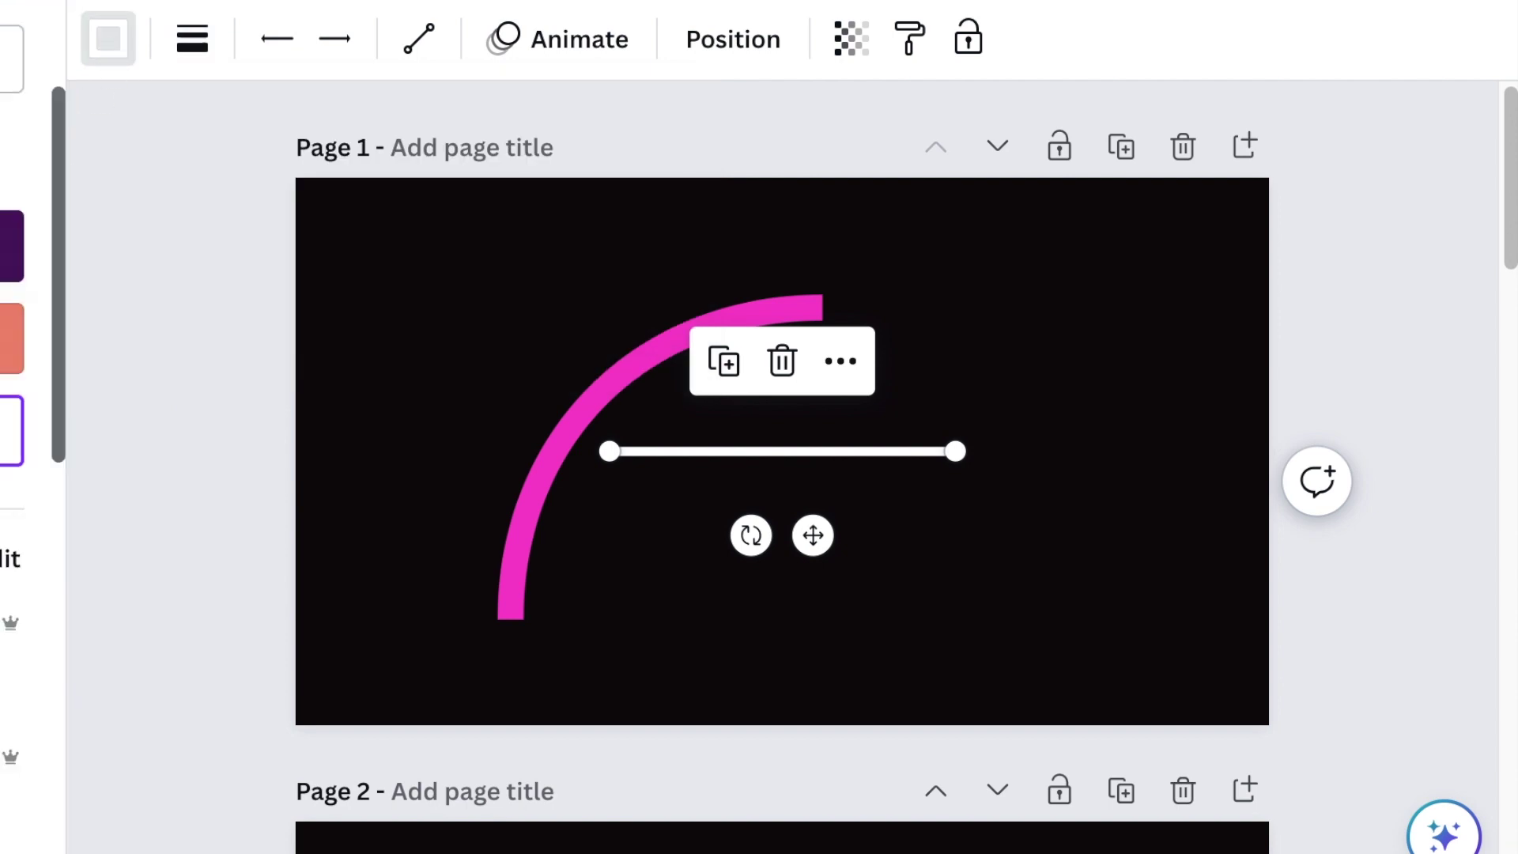
Step: Position the pink line horizontally so its right end meets the upper end of the curve
drag(813, 535, 660, 401)
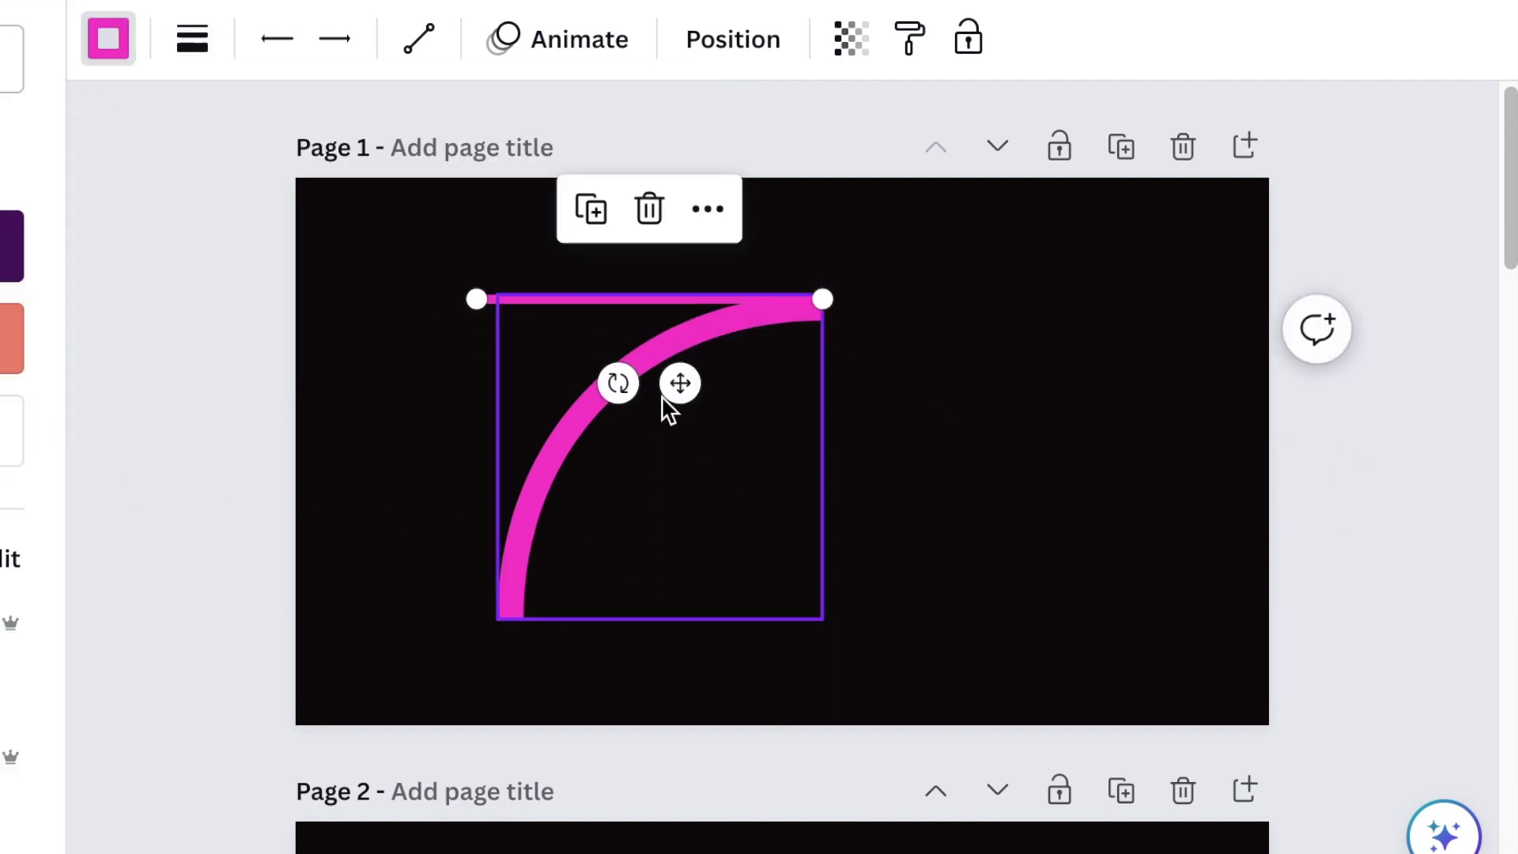
click(908, 491)
click(619, 303)
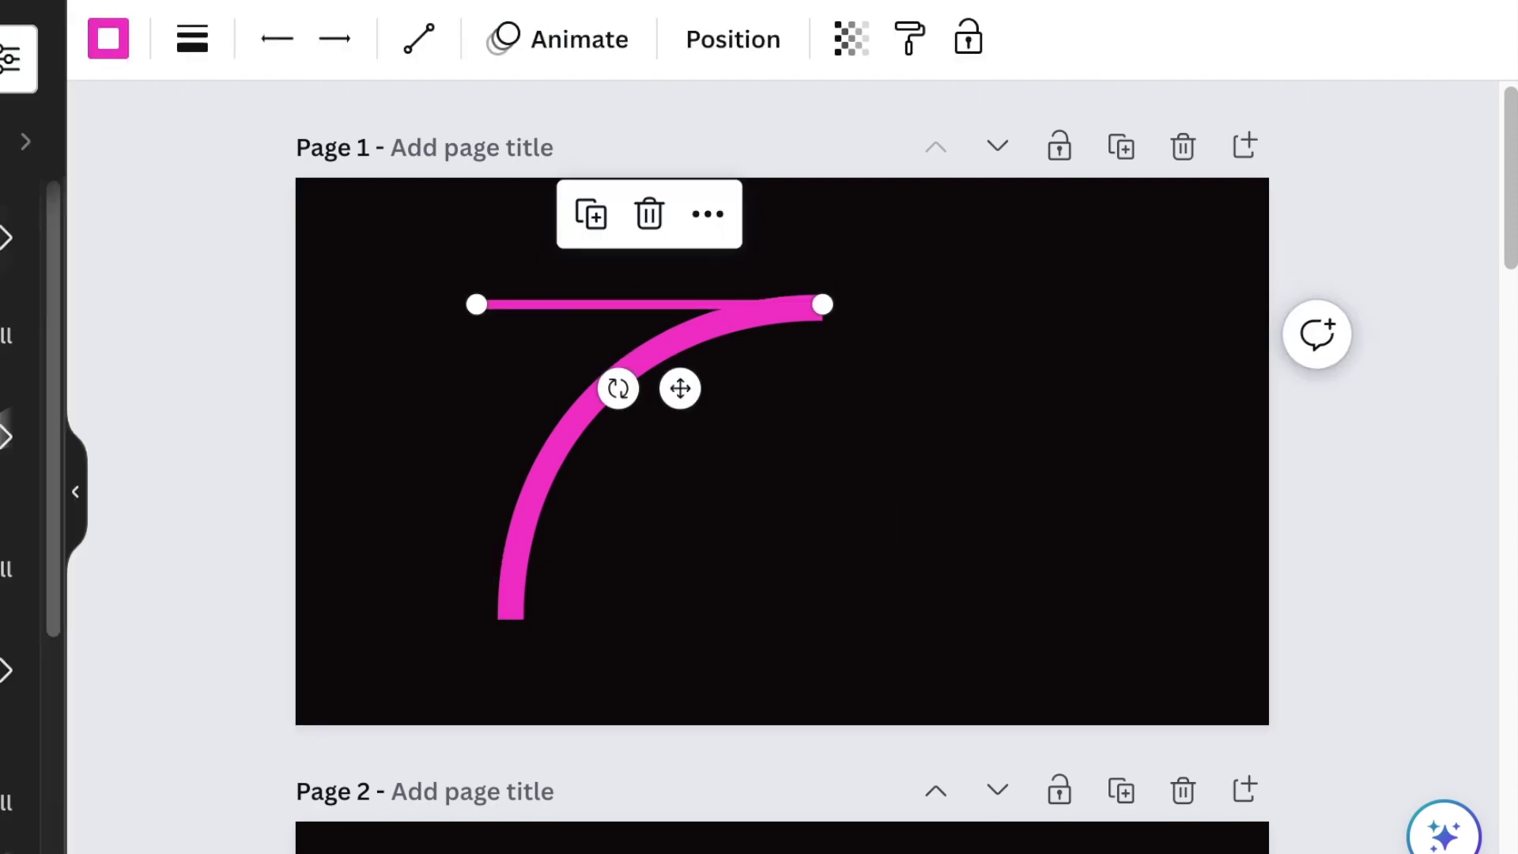
Step: Add a square to page 1, shrink it to a small handle and fill it with the curve's magenta pink
click(867, 561)
key(r)
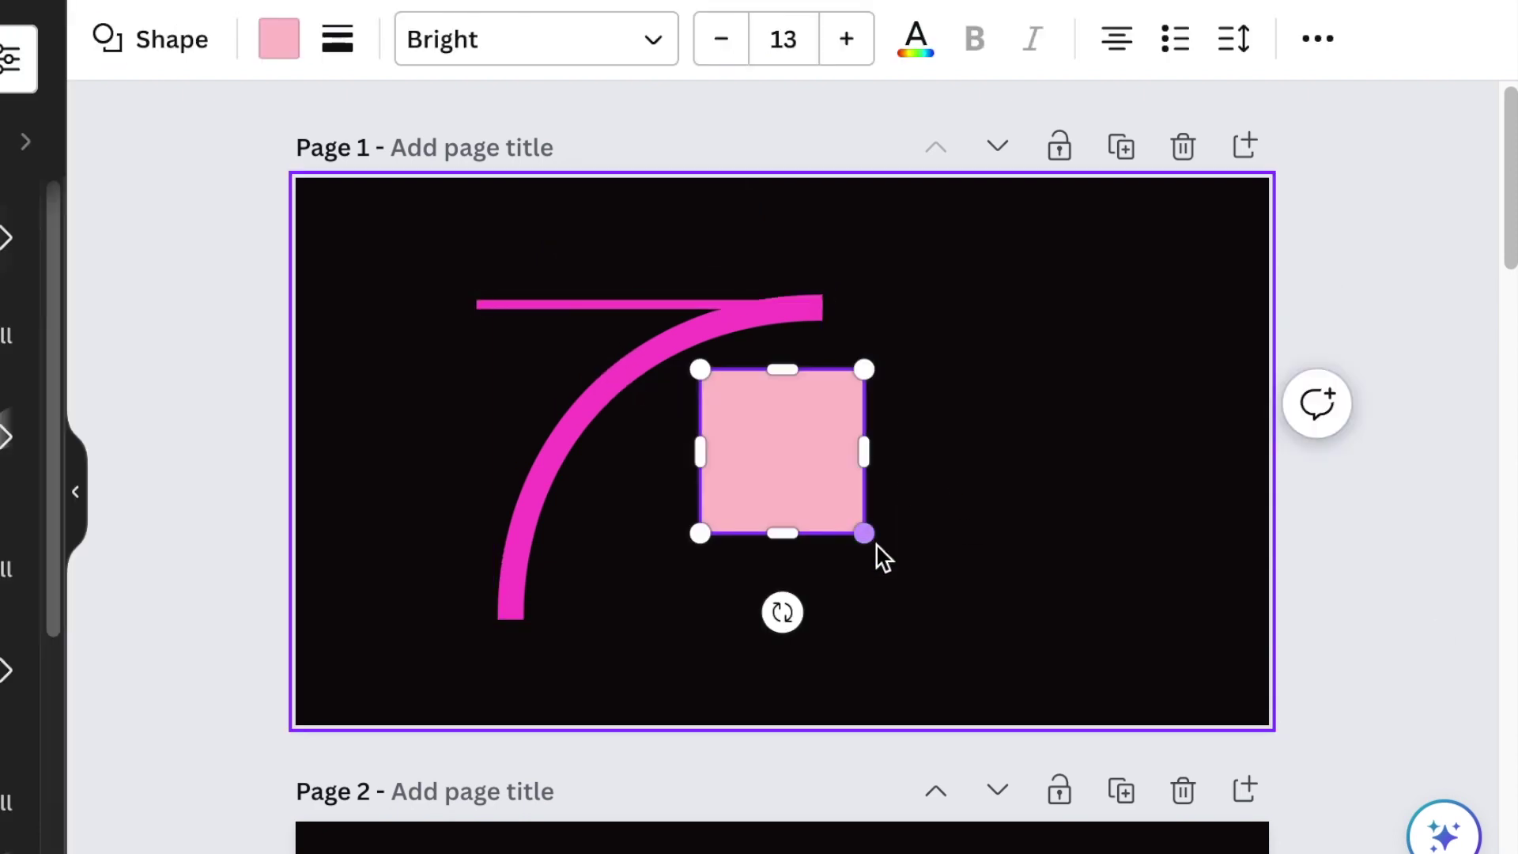
drag(866, 531, 738, 402)
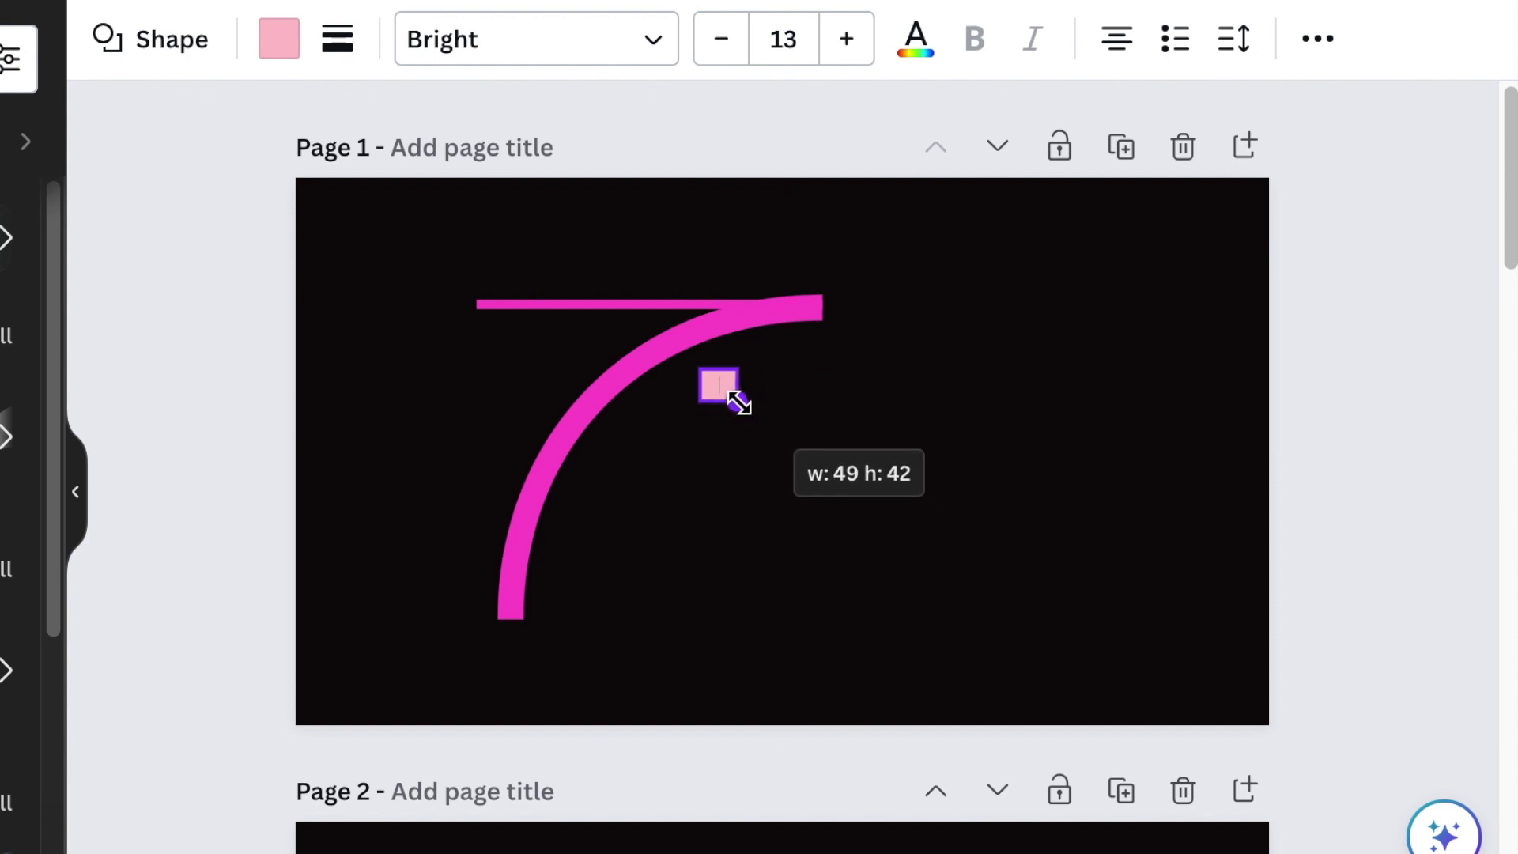
drag(746, 406, 747, 410)
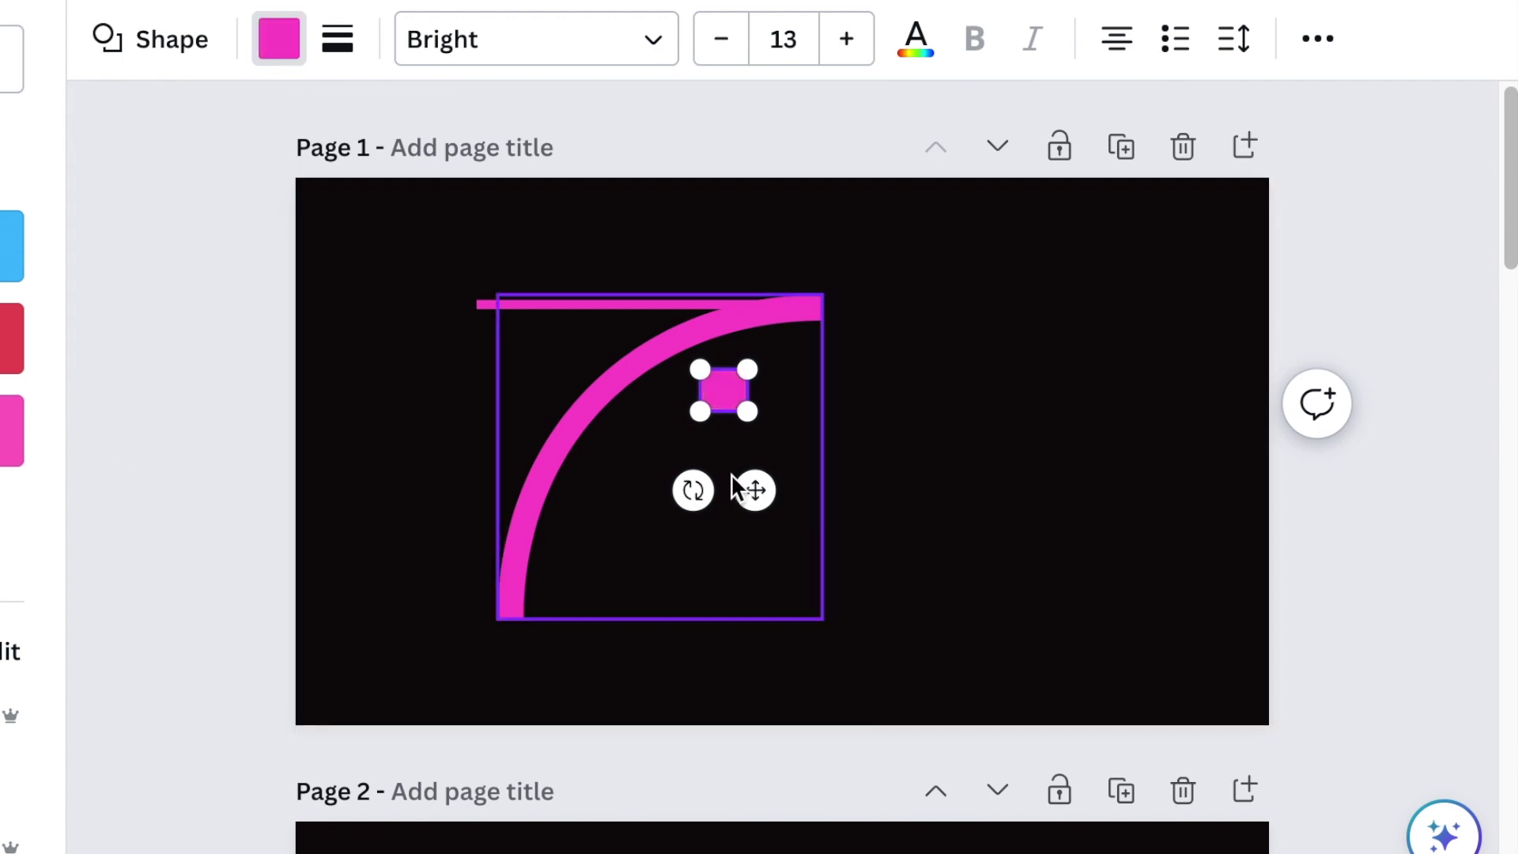
Step: Place the small pink square over the upper end of the curve and align it with the line
drag(754, 490, 859, 409)
click(998, 536)
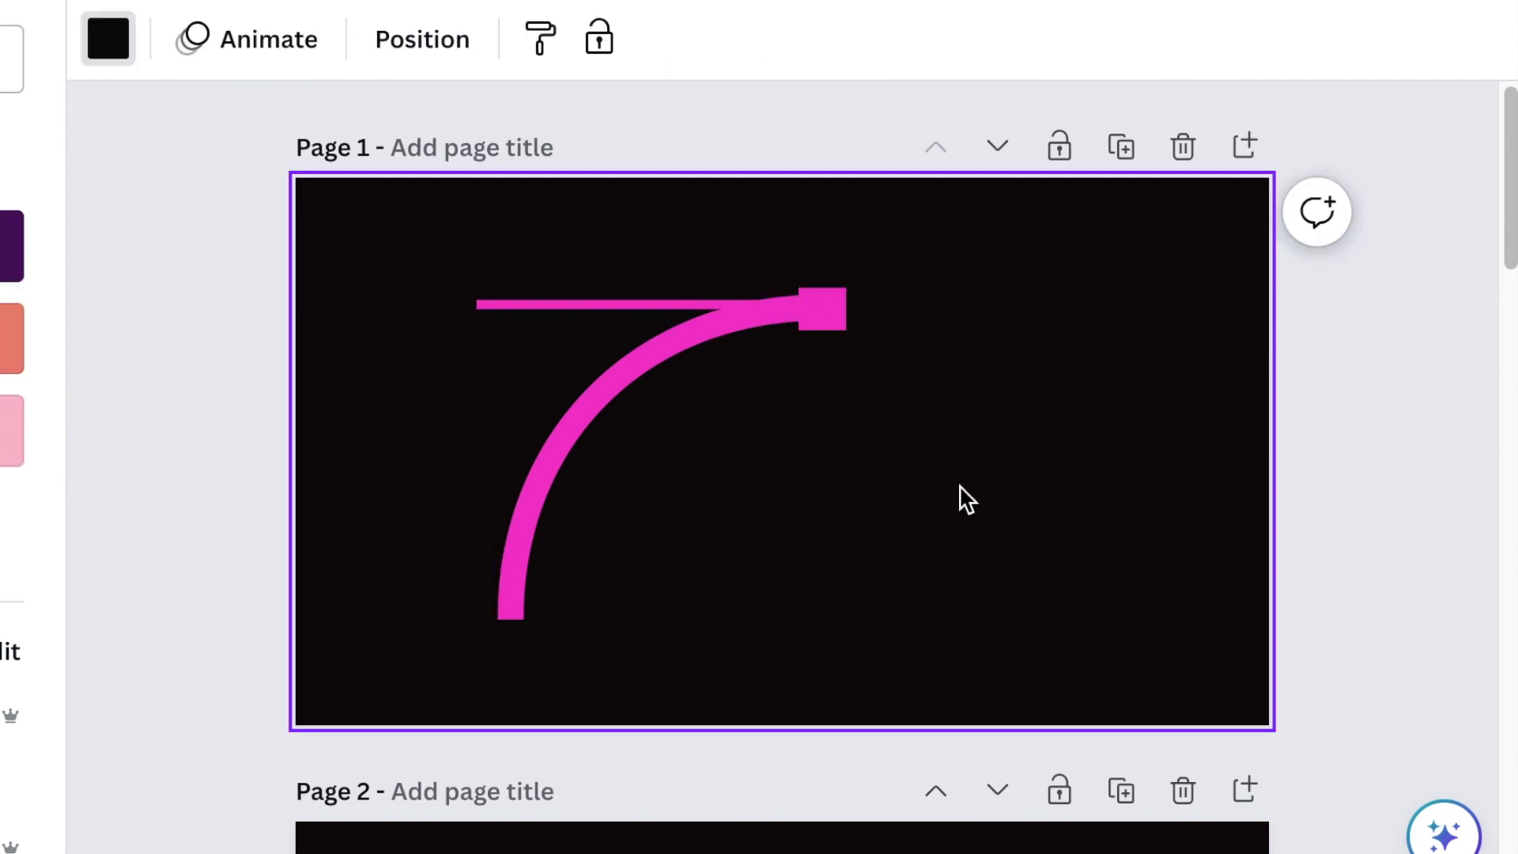
click(829, 304)
click(566, 327)
Step: Place a smaller copy of the square at the line's left end, rotated into a diamond about 33 by 37 in size
click(826, 309)
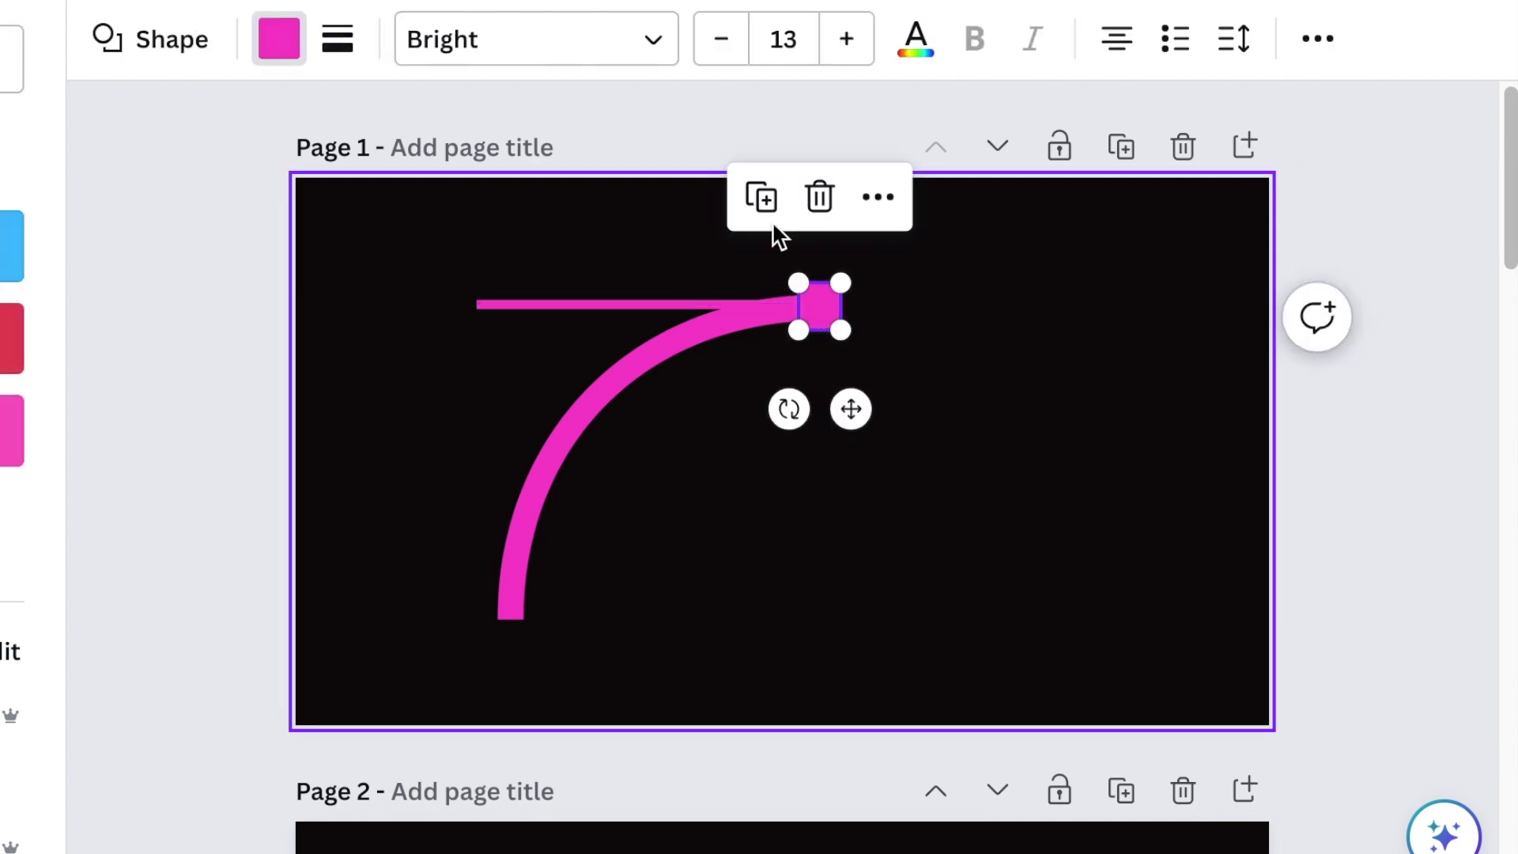
click(771, 220)
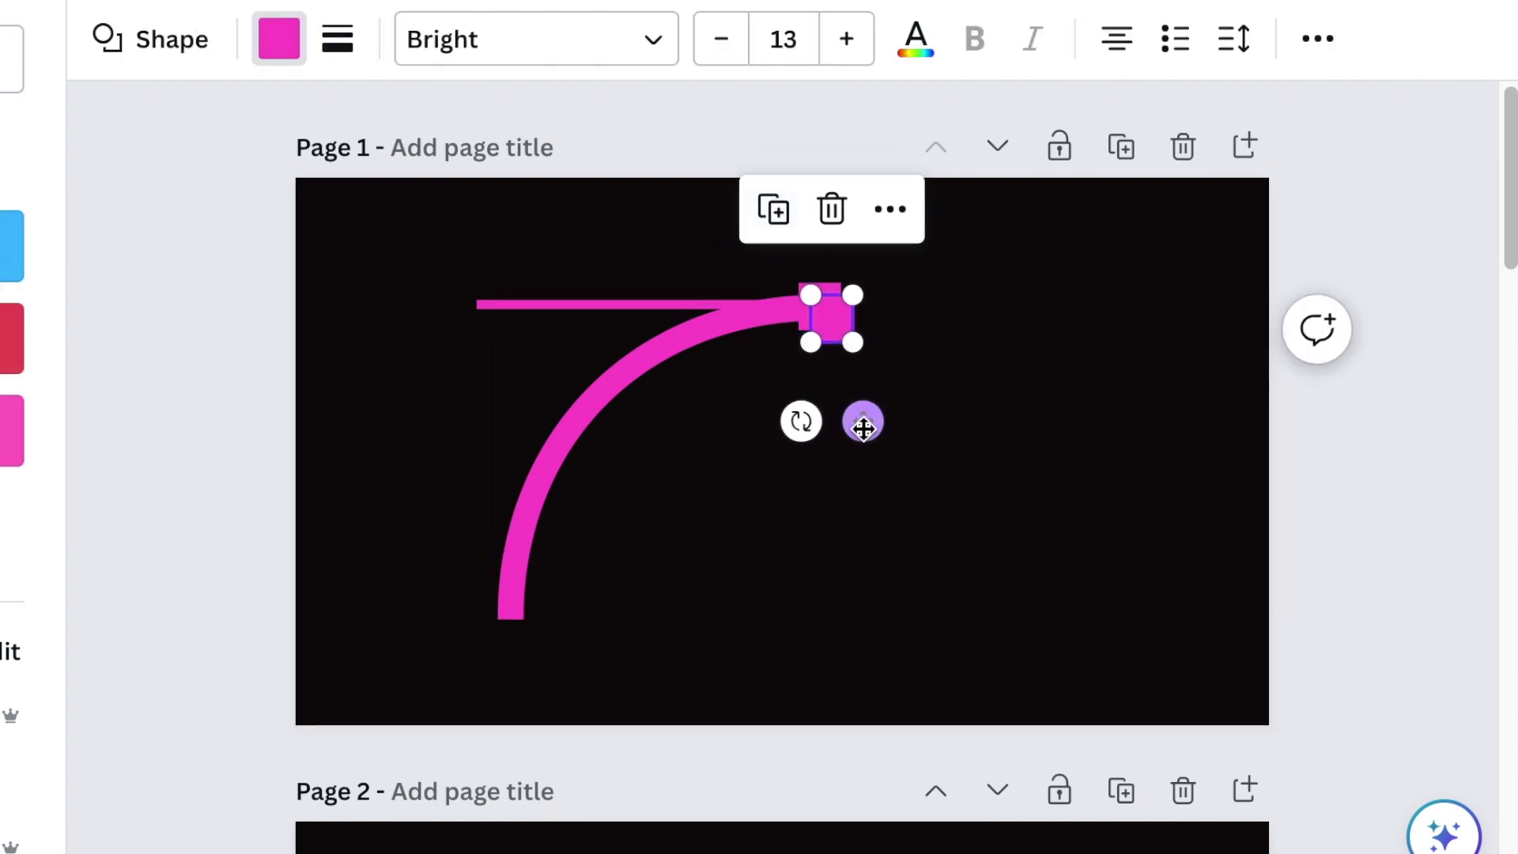
drag(855, 349, 528, 399)
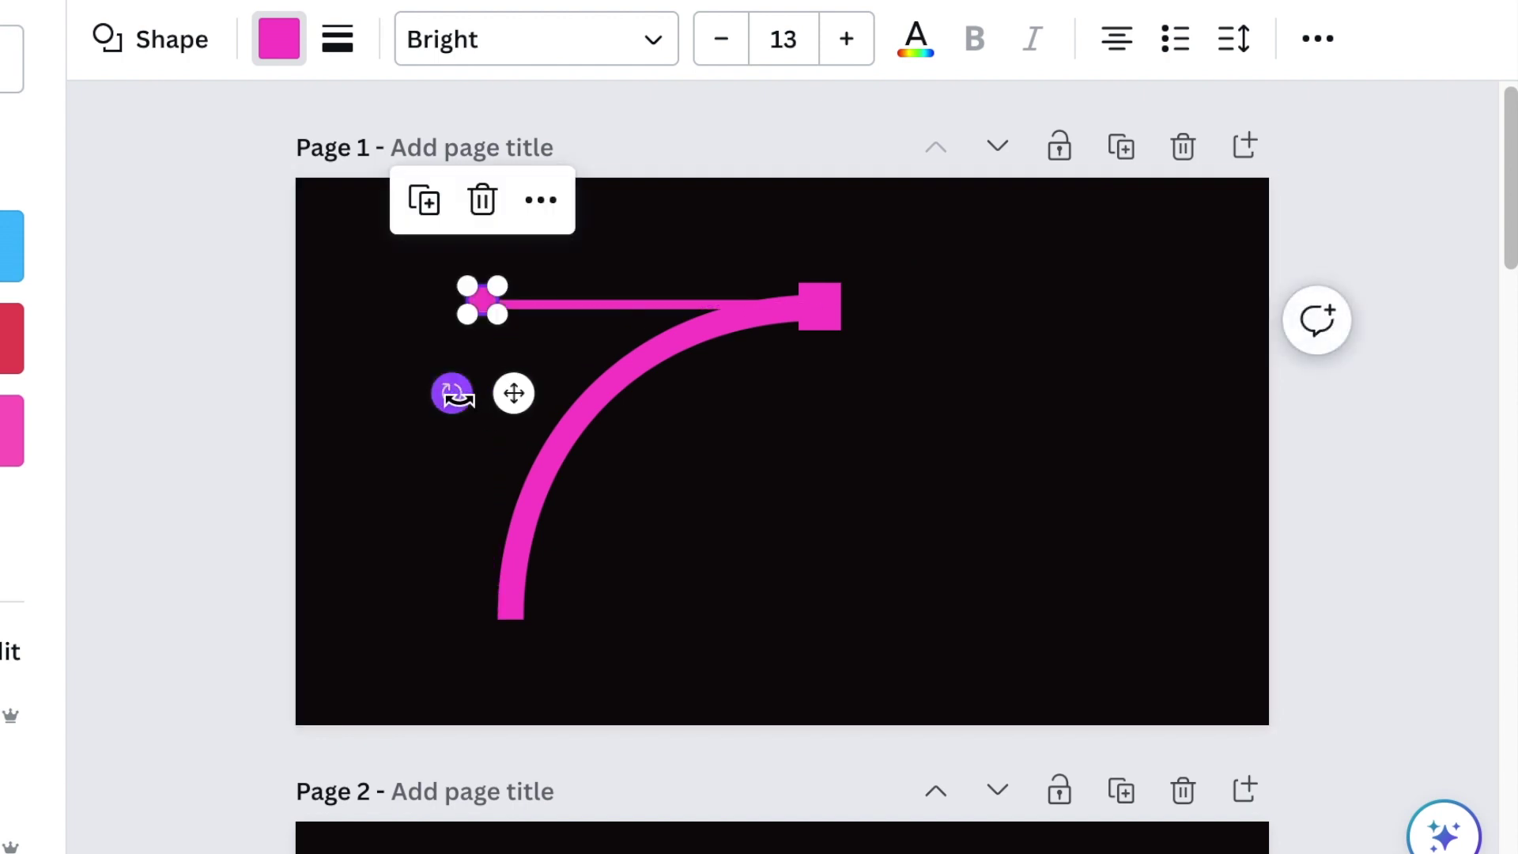
drag(469, 409, 415, 356)
drag(459, 303, 457, 303)
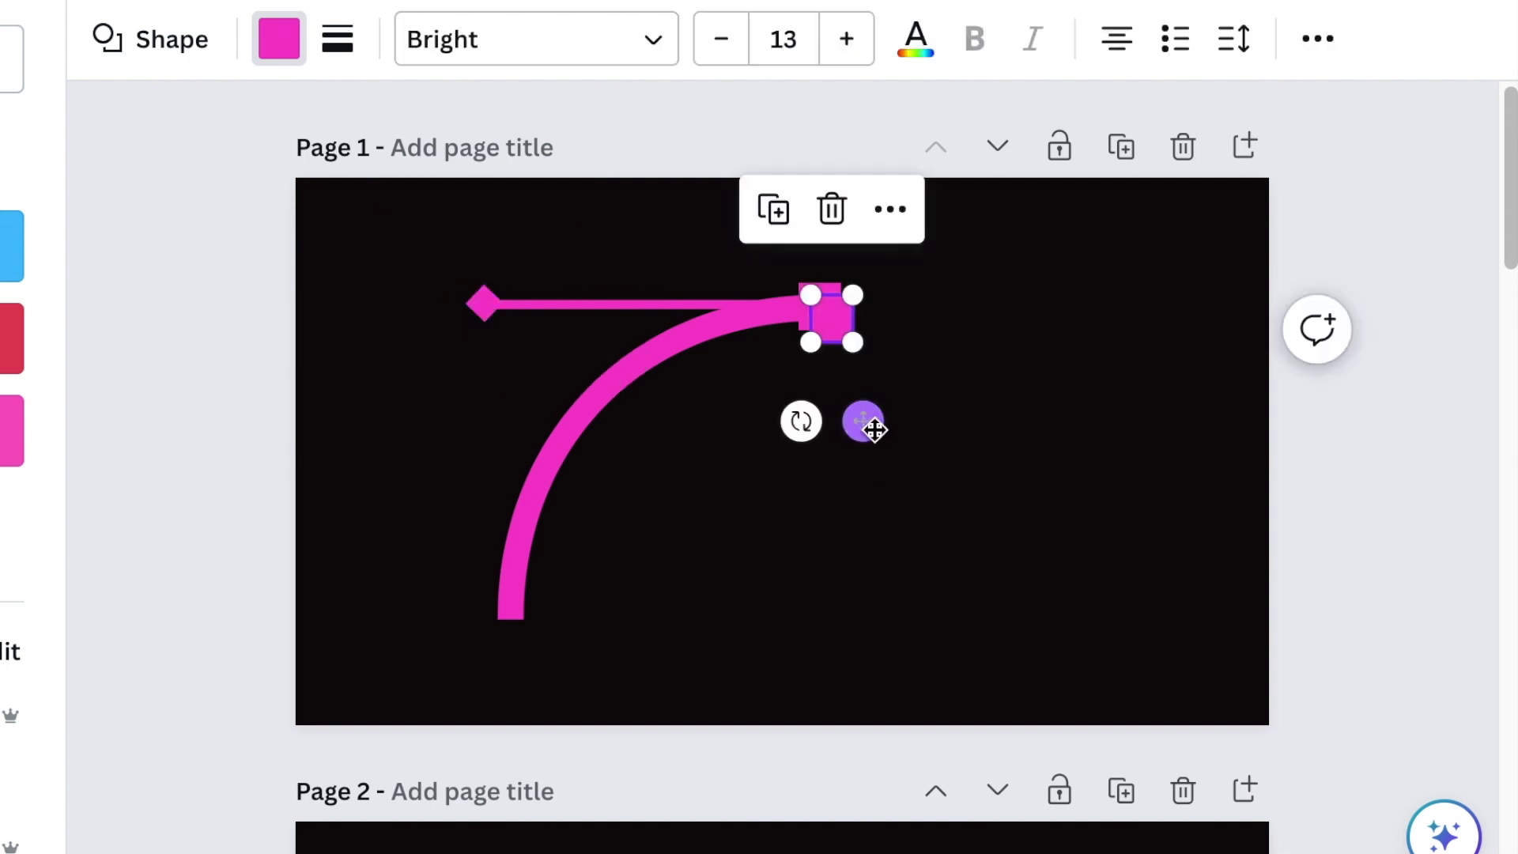
Step: Place a copy of the pink square on the curve's lower end and a smaller white copy centered inside it
drag(871, 428, 543, 730)
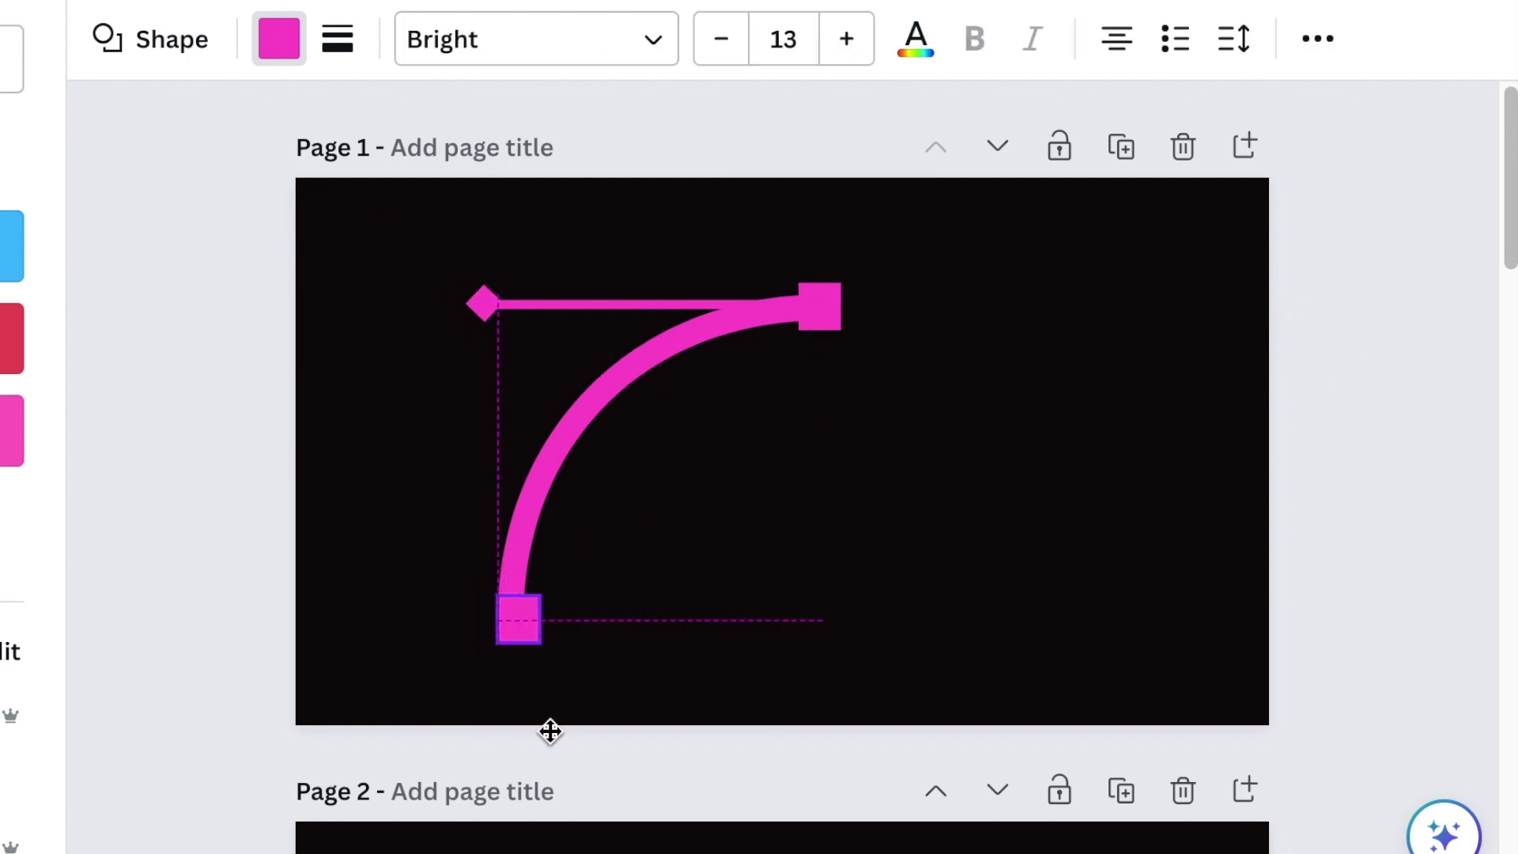
drag(550, 730, 551, 728)
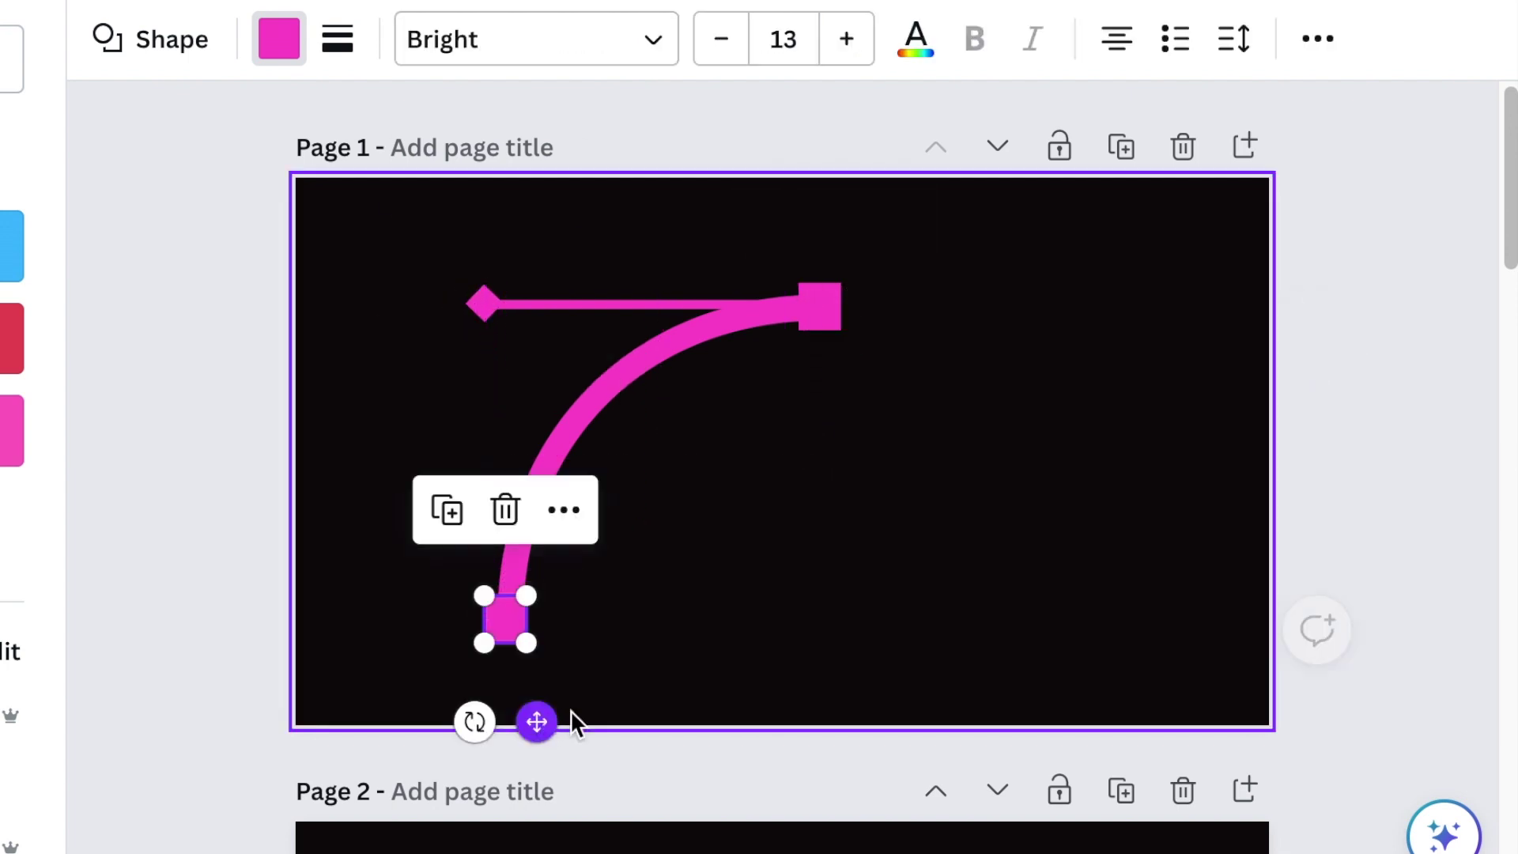
click(488, 528)
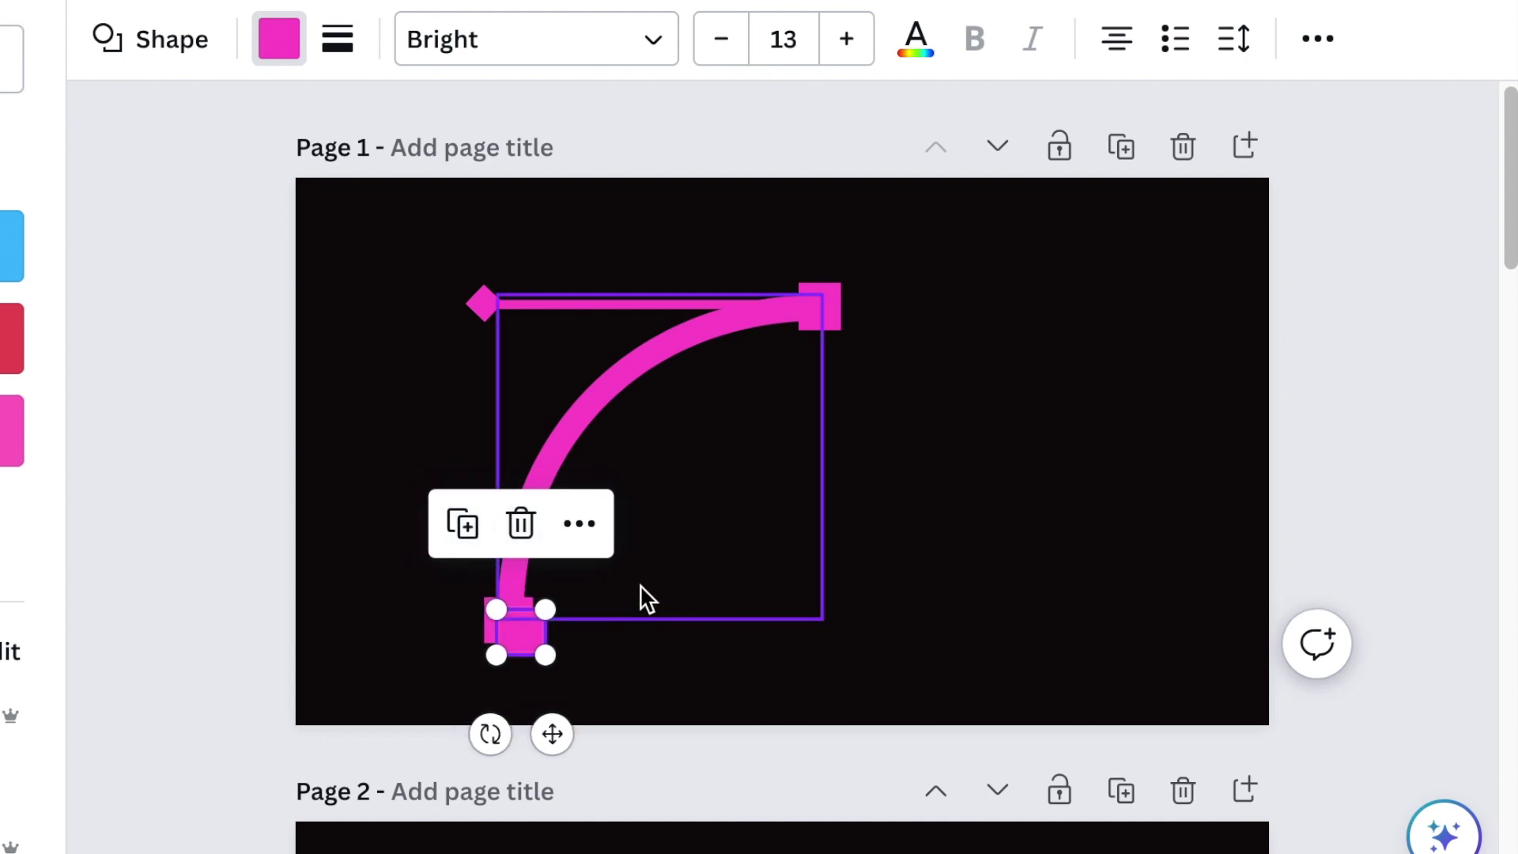
click(262, 46)
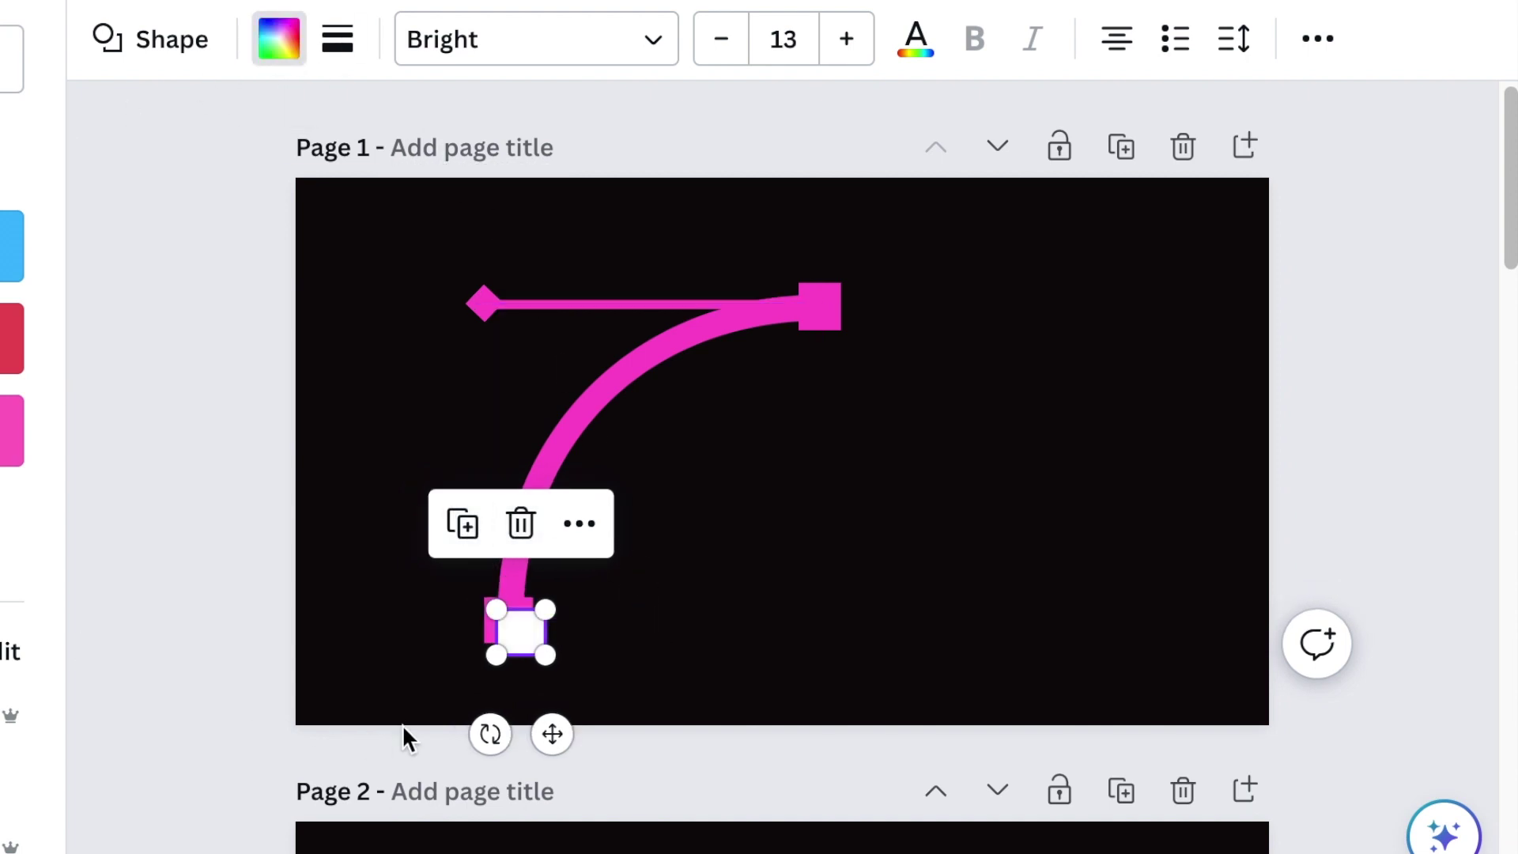
drag(546, 655, 534, 644)
drag(544, 721, 542, 720)
click(771, 687)
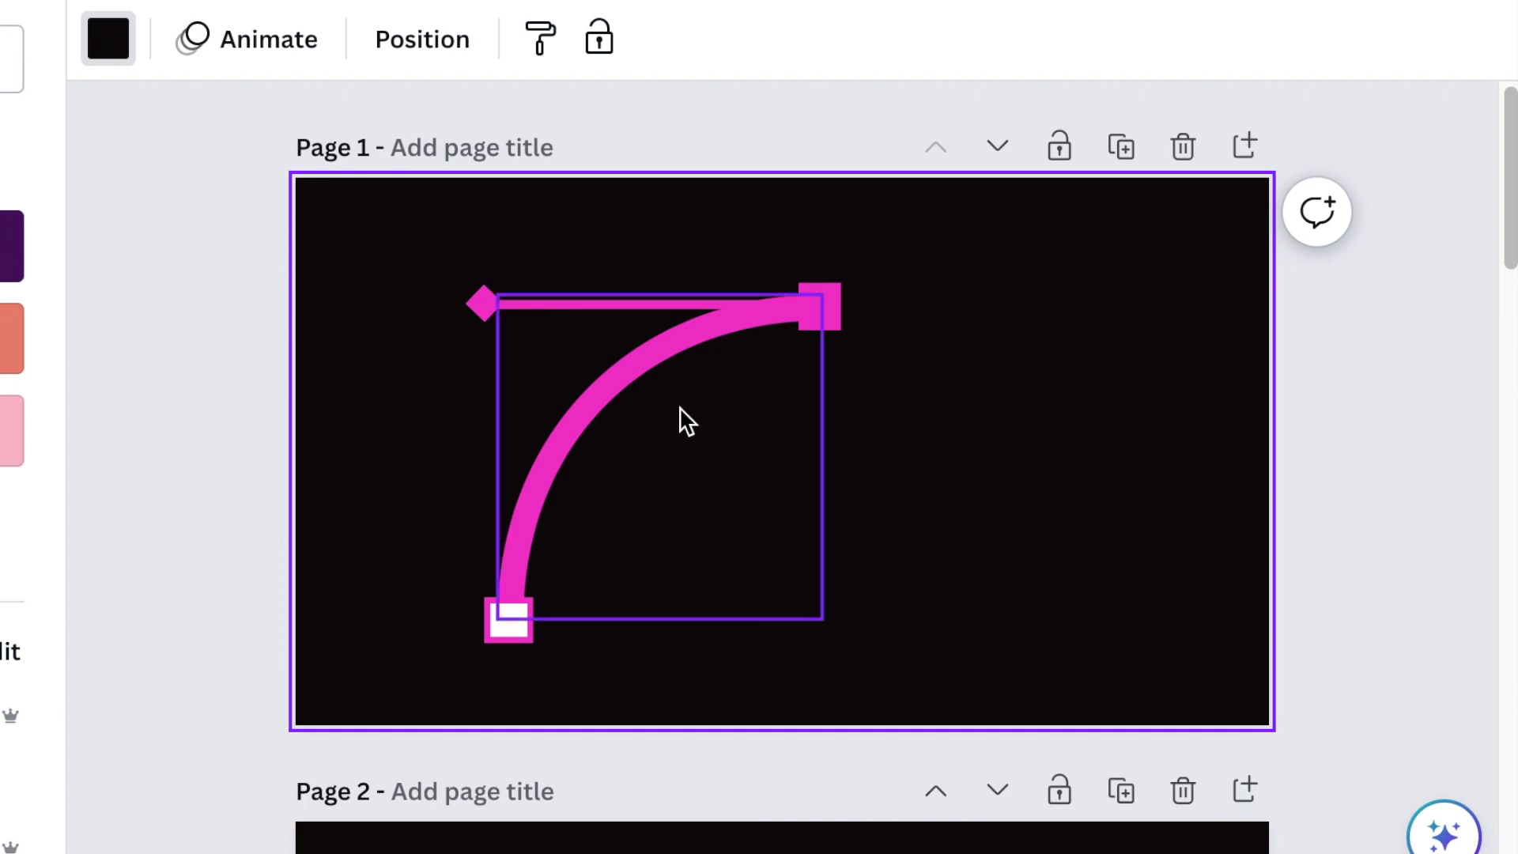
Step: Group the curve, line, diamond and squares into one object
drag(353, 248, 965, 694)
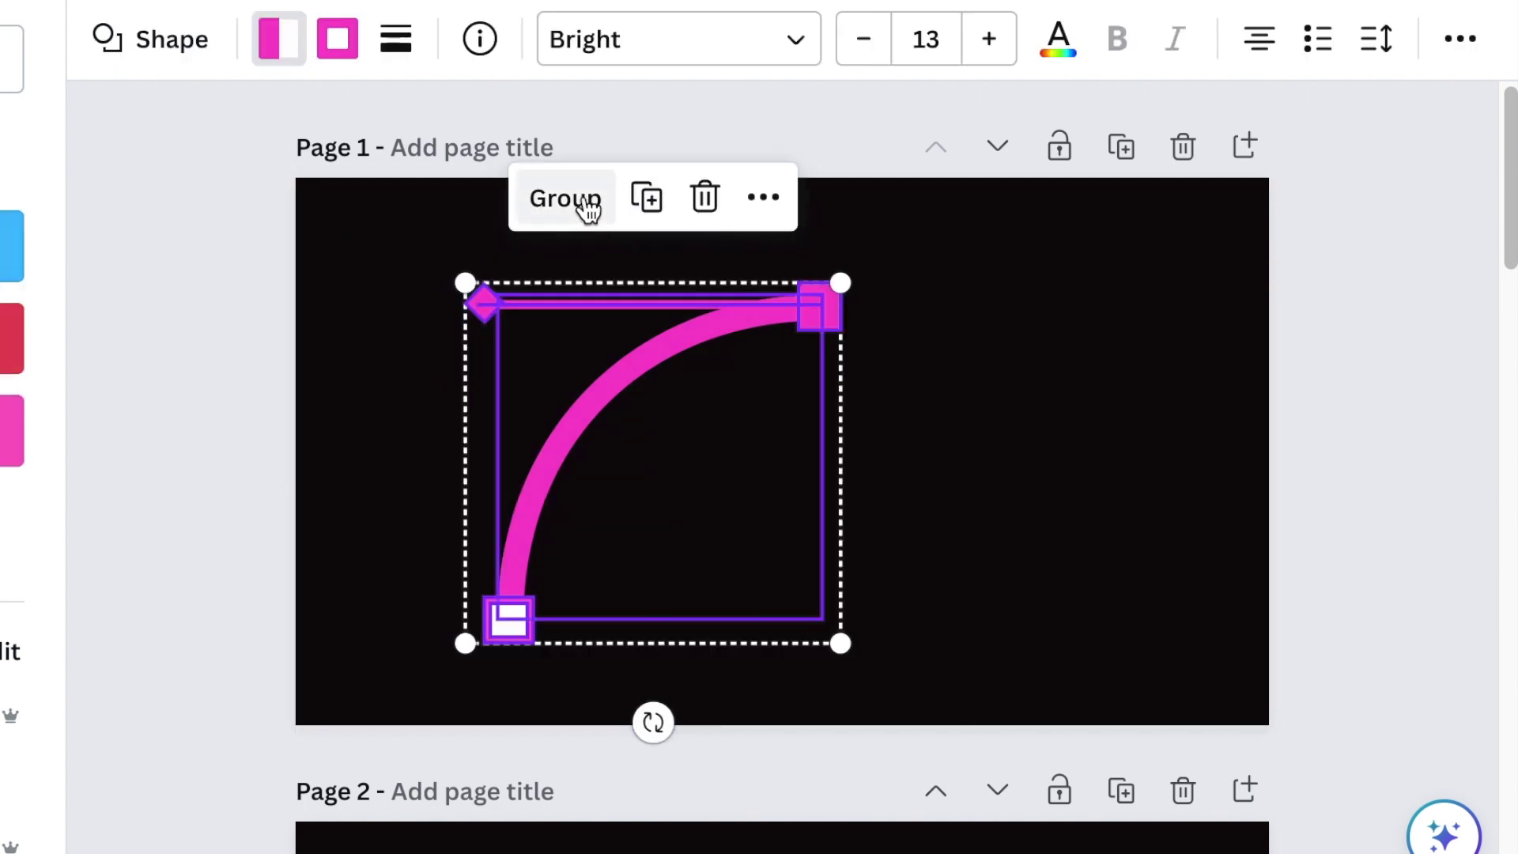
click(1005, 556)
Step: Add the text TS GRAPHICS, enlarged to font size 91.4 and set in Playfair Display
key(t)
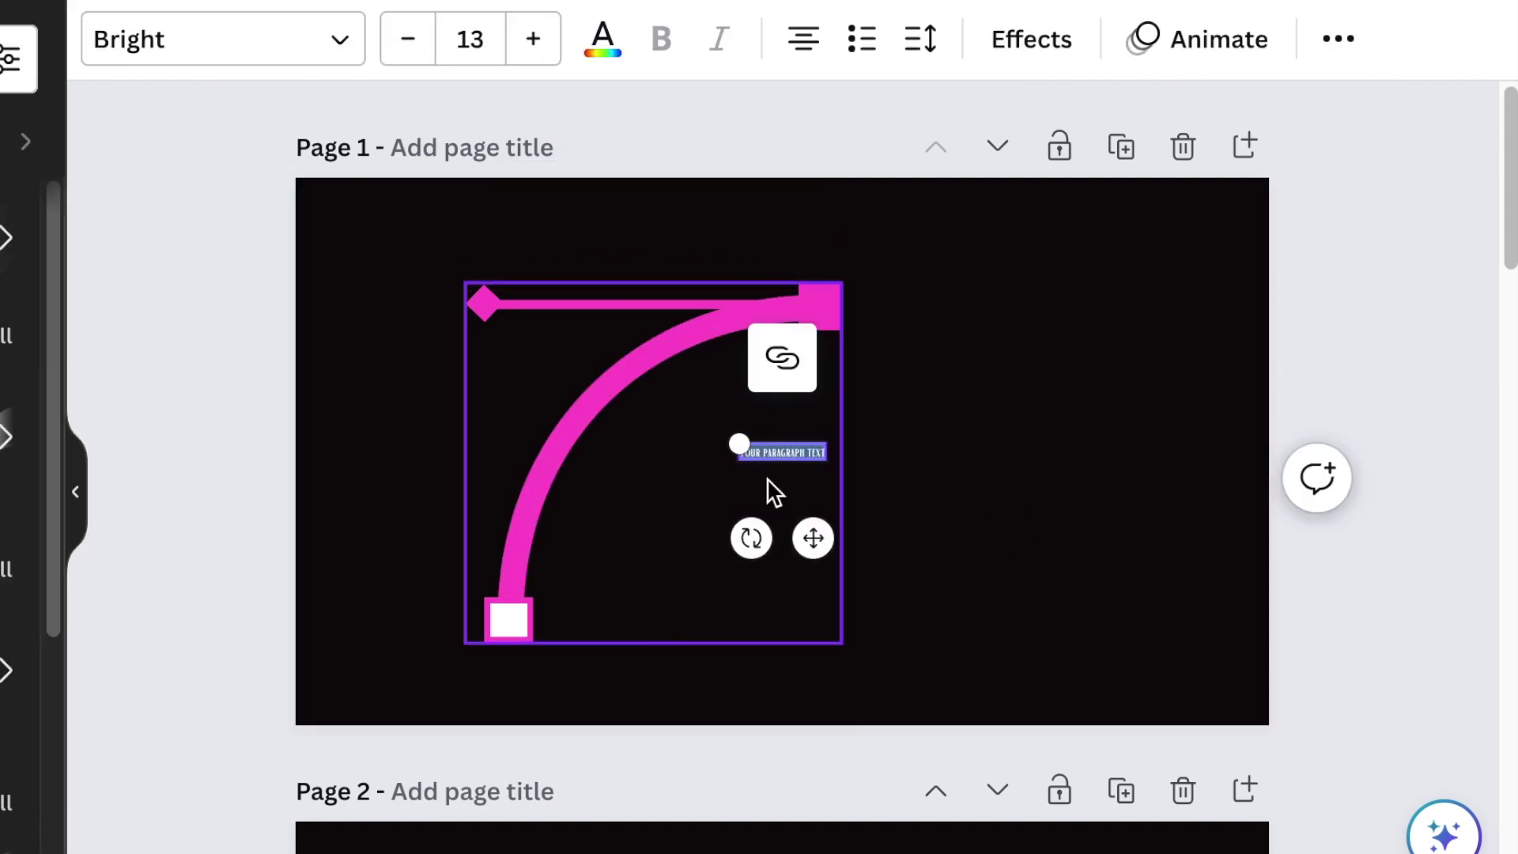
key(Escape)
text(IS GRAPHIC DES)
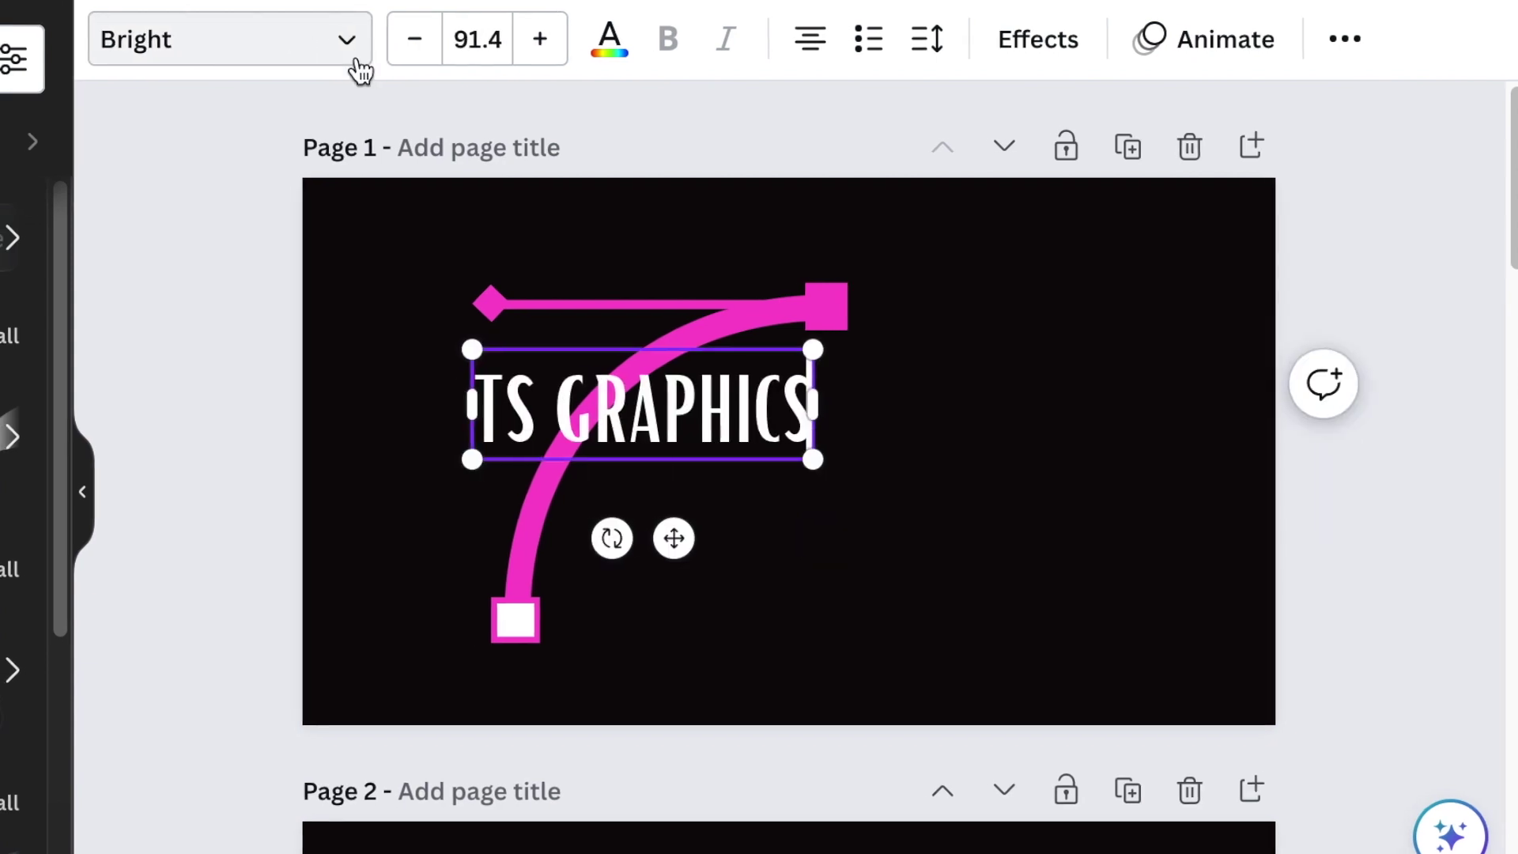
click(350, 49)
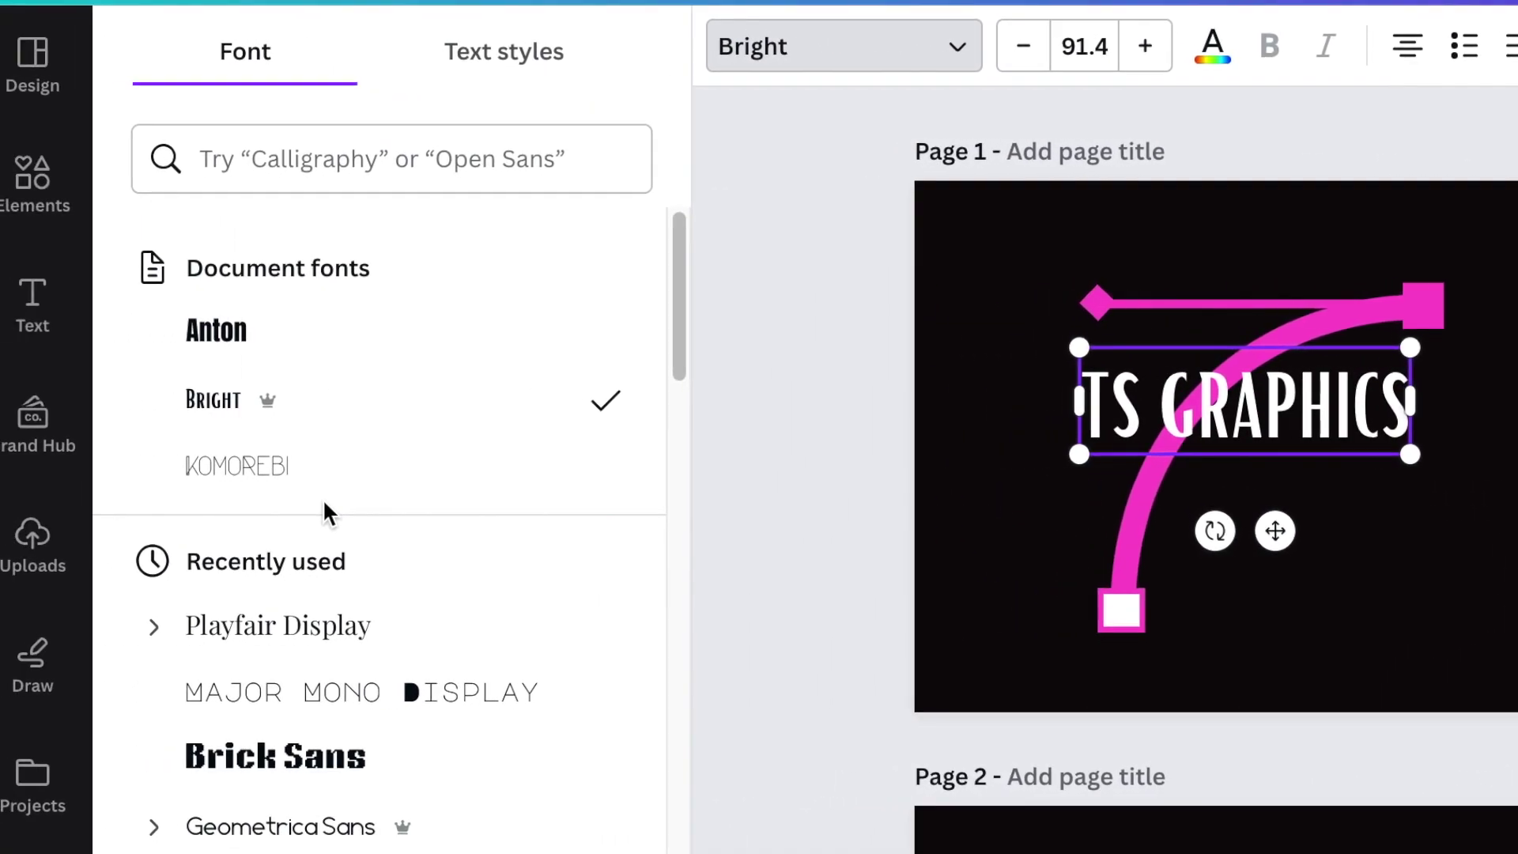
click(501, 623)
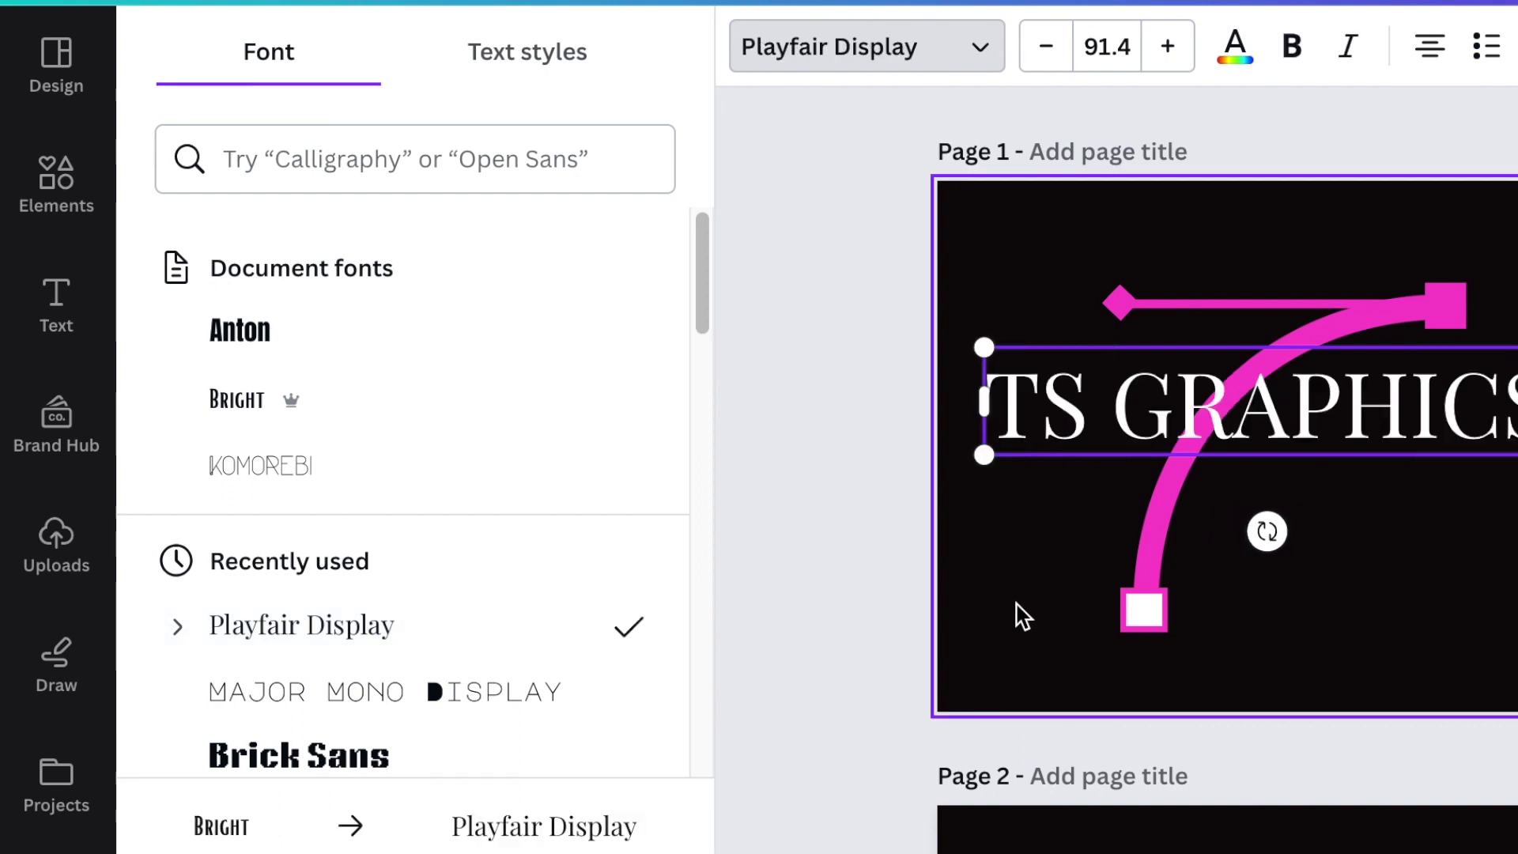
Step: Set the TS GRAPHICS text diagonally along the curve, reduced to size 79 and colored purple
drag(1267, 528, 1513, 620)
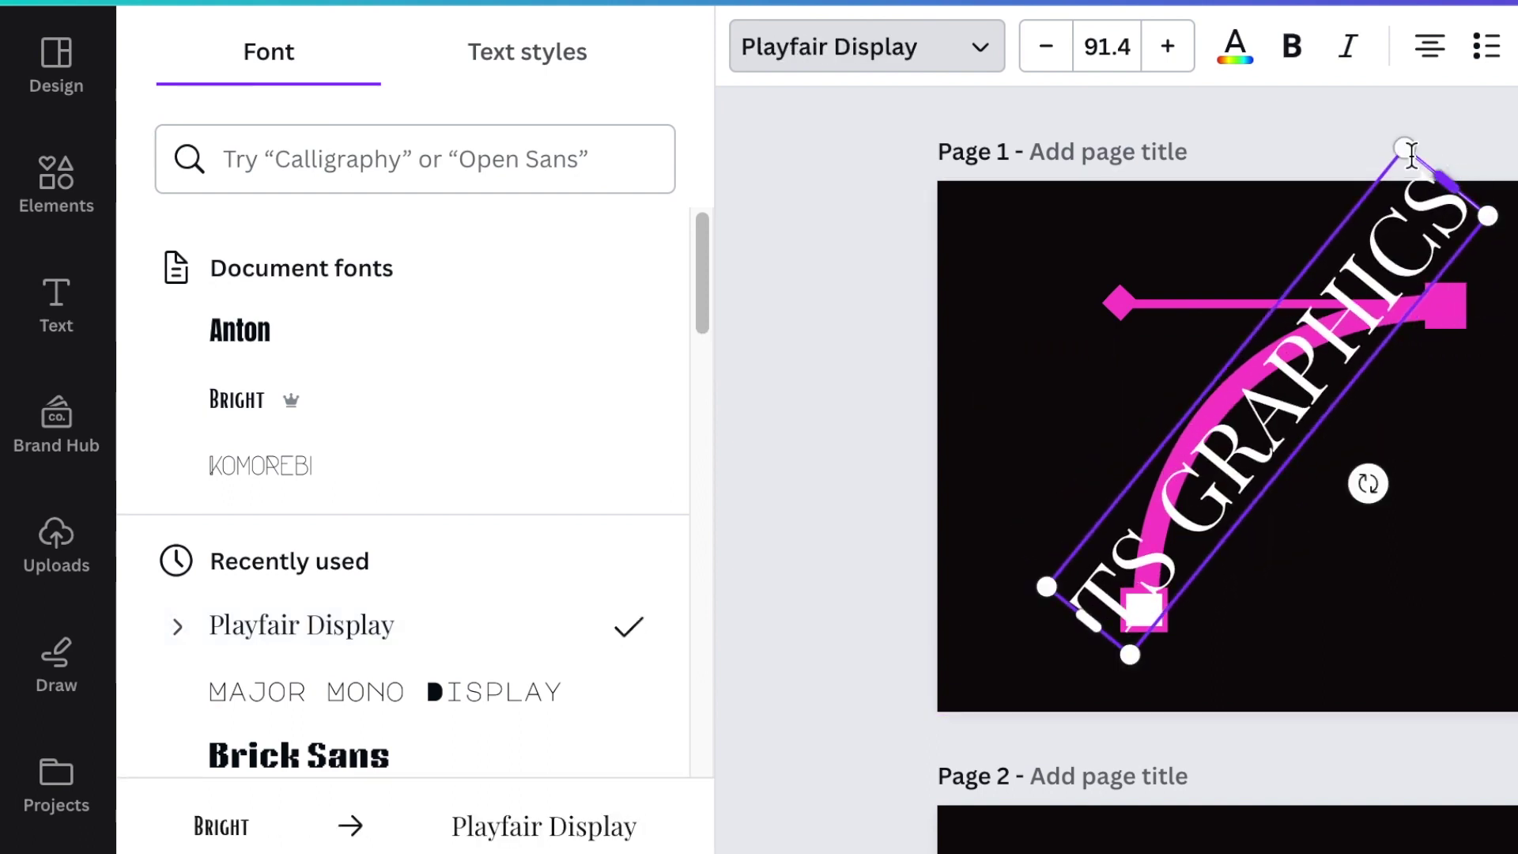
drag(1406, 148, 1367, 216)
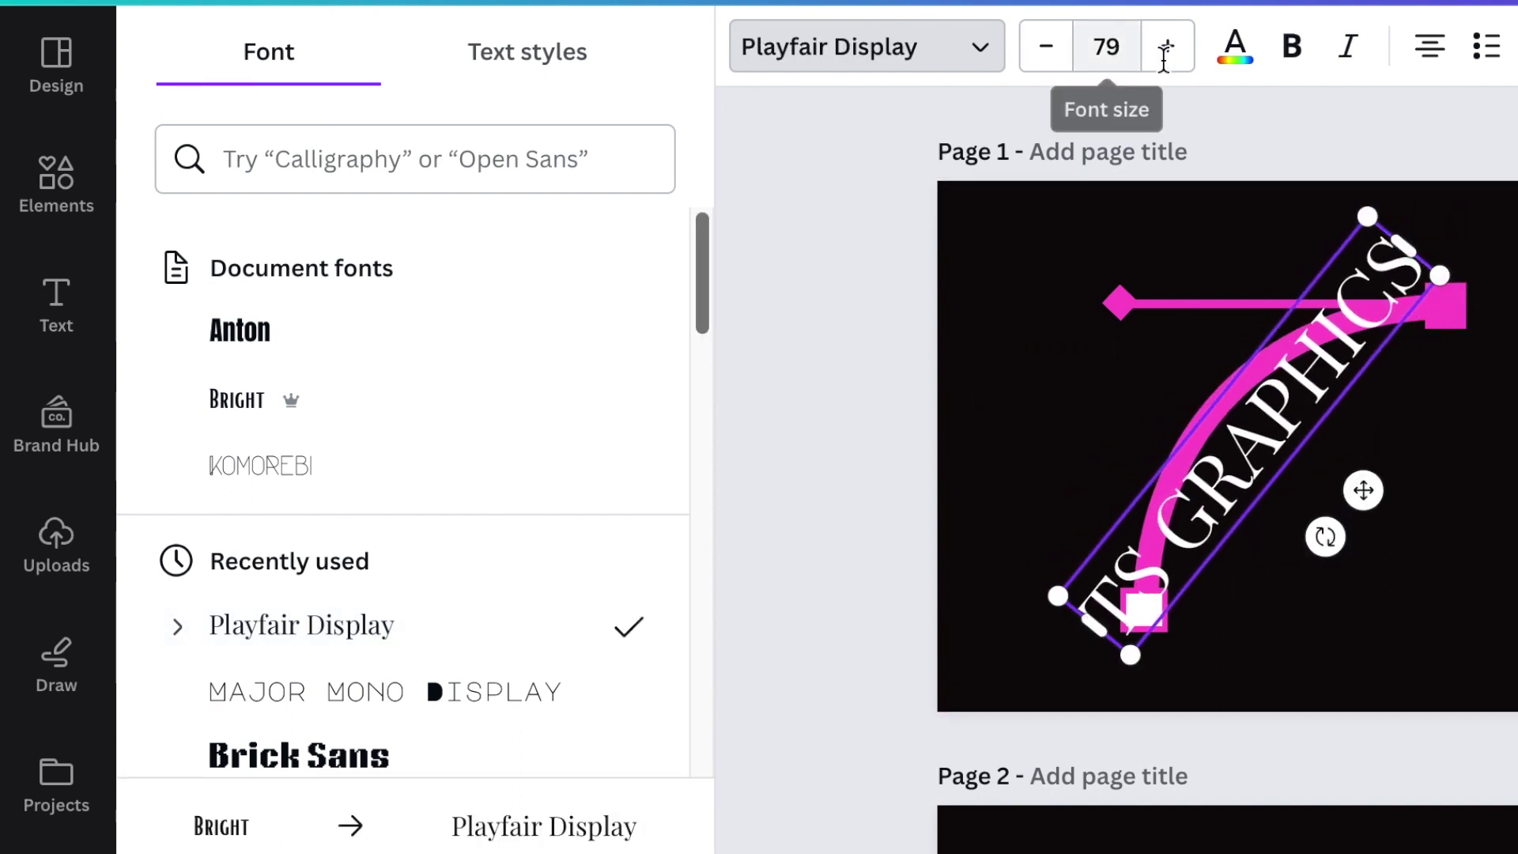
click(1235, 46)
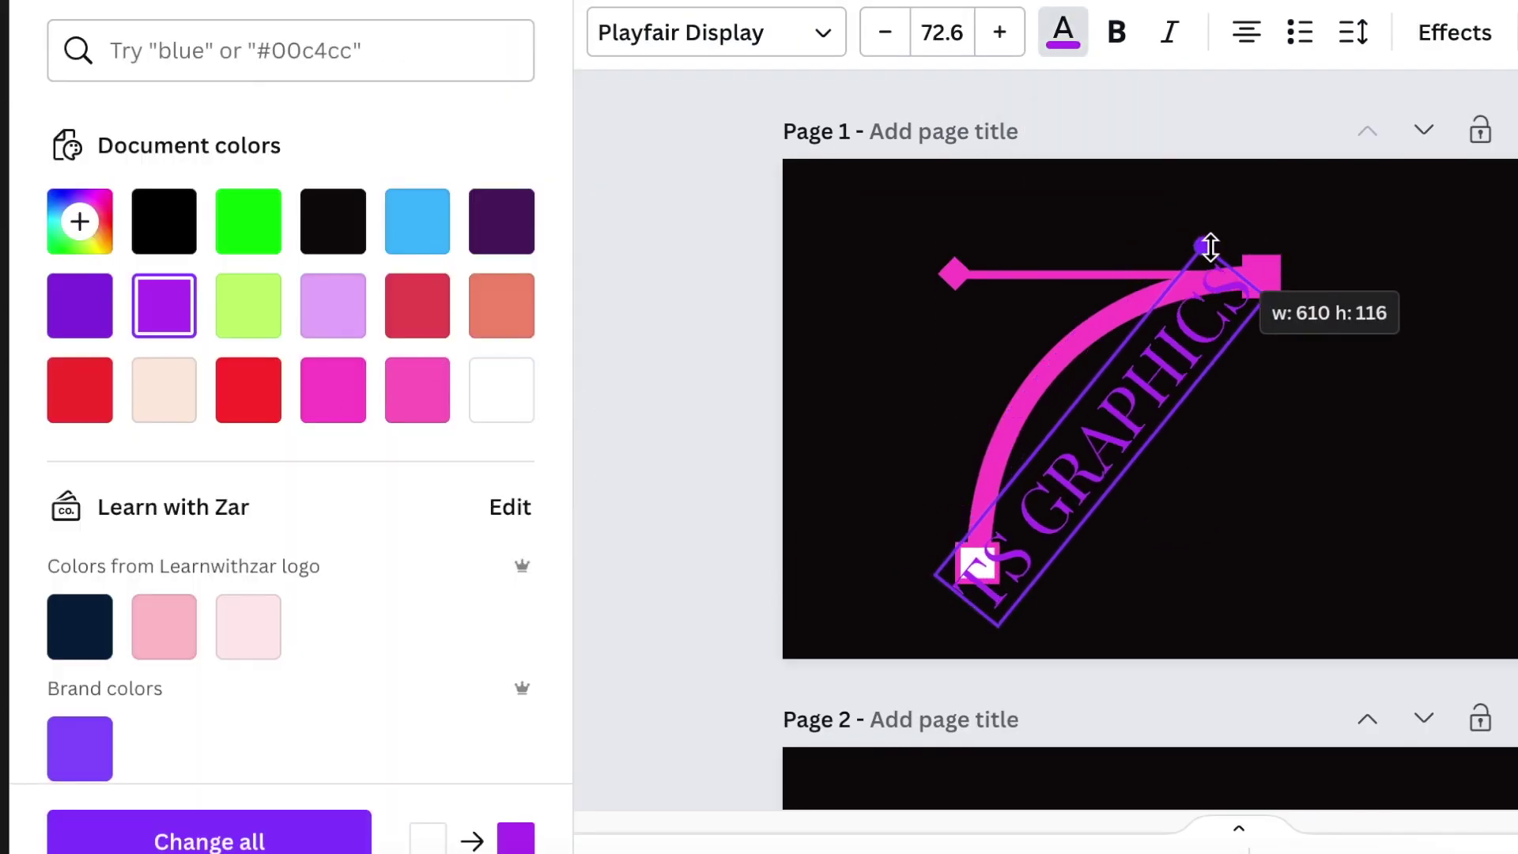
Step: Shrink the diagonal TS GRAPHICS text to size 72.6 and bend it with the Curve effect set to 61
drag(1260, 271, 1265, 294)
click(1472, 41)
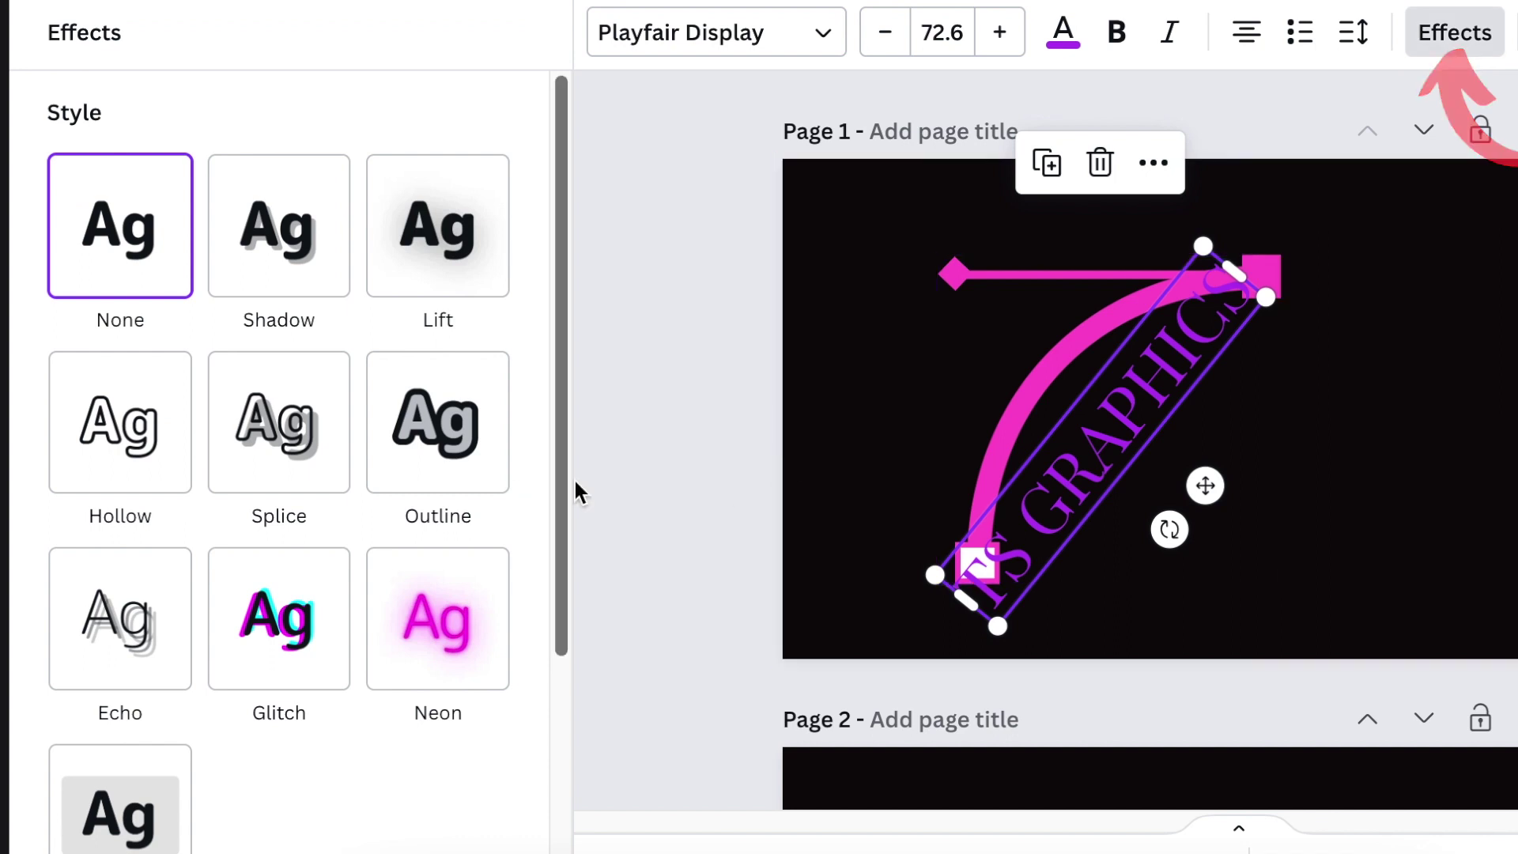
mouse_move(566, 419)
mouse_down()
mouse_move(552, 650)
mouse_move(532, 718)
mouse_move(553, 772)
mouse_move(506, 823)
mouse_move(423, 839)
mouse_up()
click(259, 765)
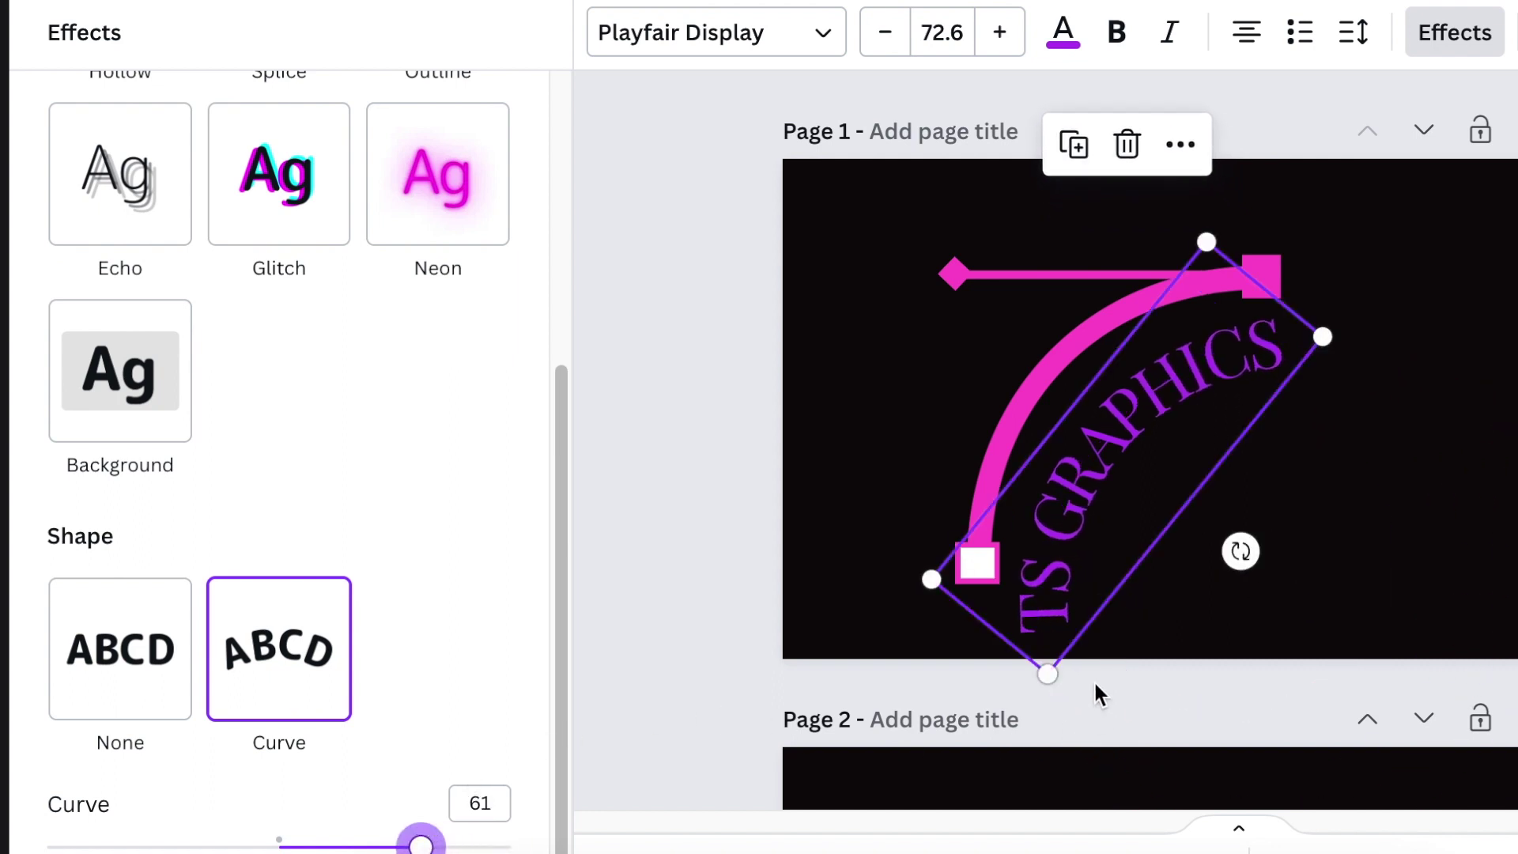
Step: Reduce the curved text to size 56.7 and position it along the inner side of the pink curve
drag(1042, 668, 1044, 603)
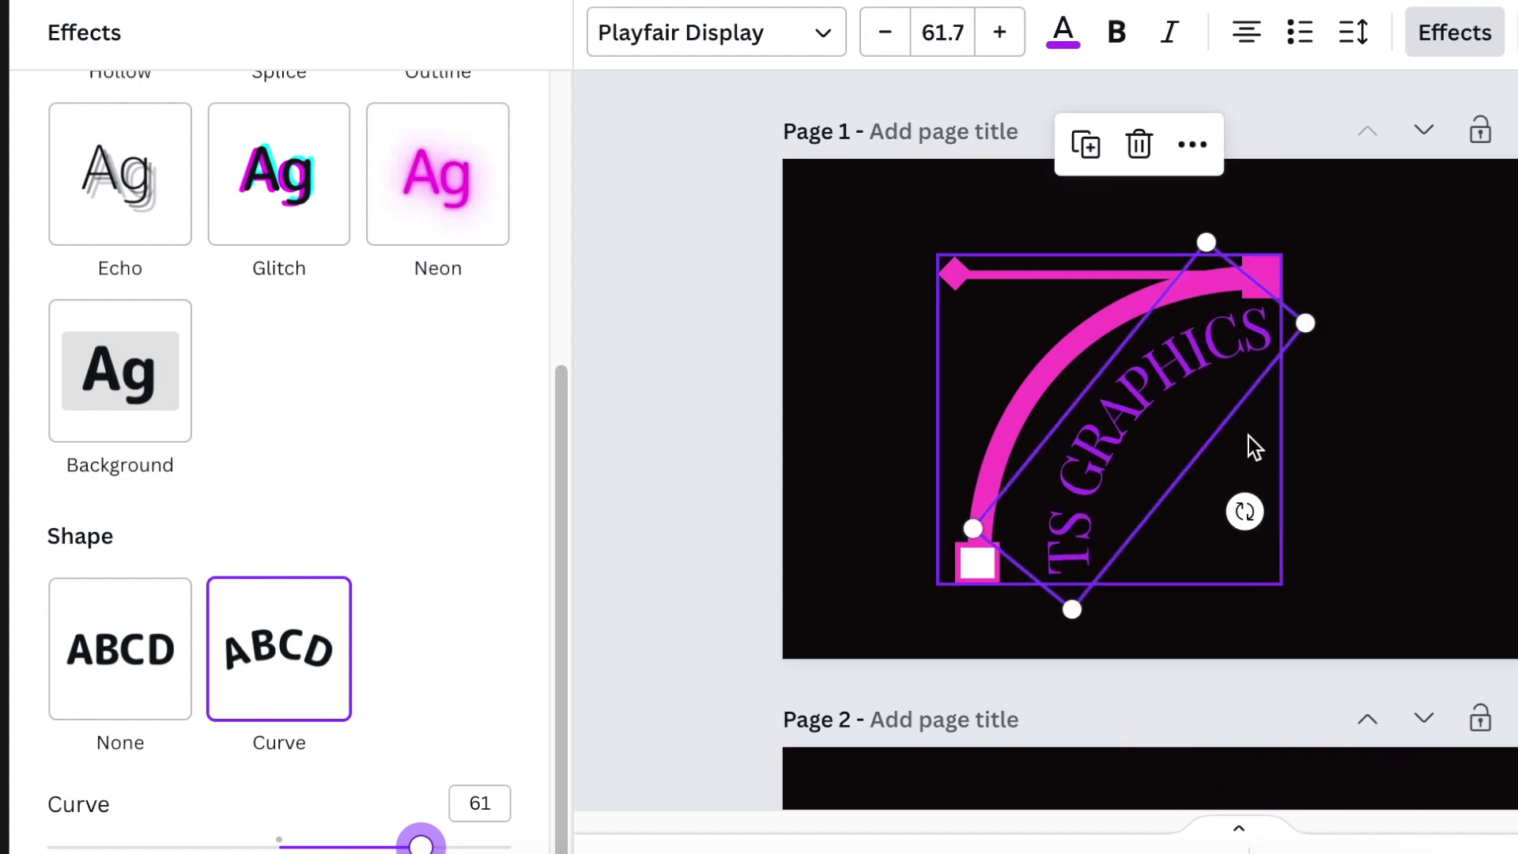
drag(1227, 408, 1195, 397)
drag(1210, 495, 1199, 499)
click(886, 35)
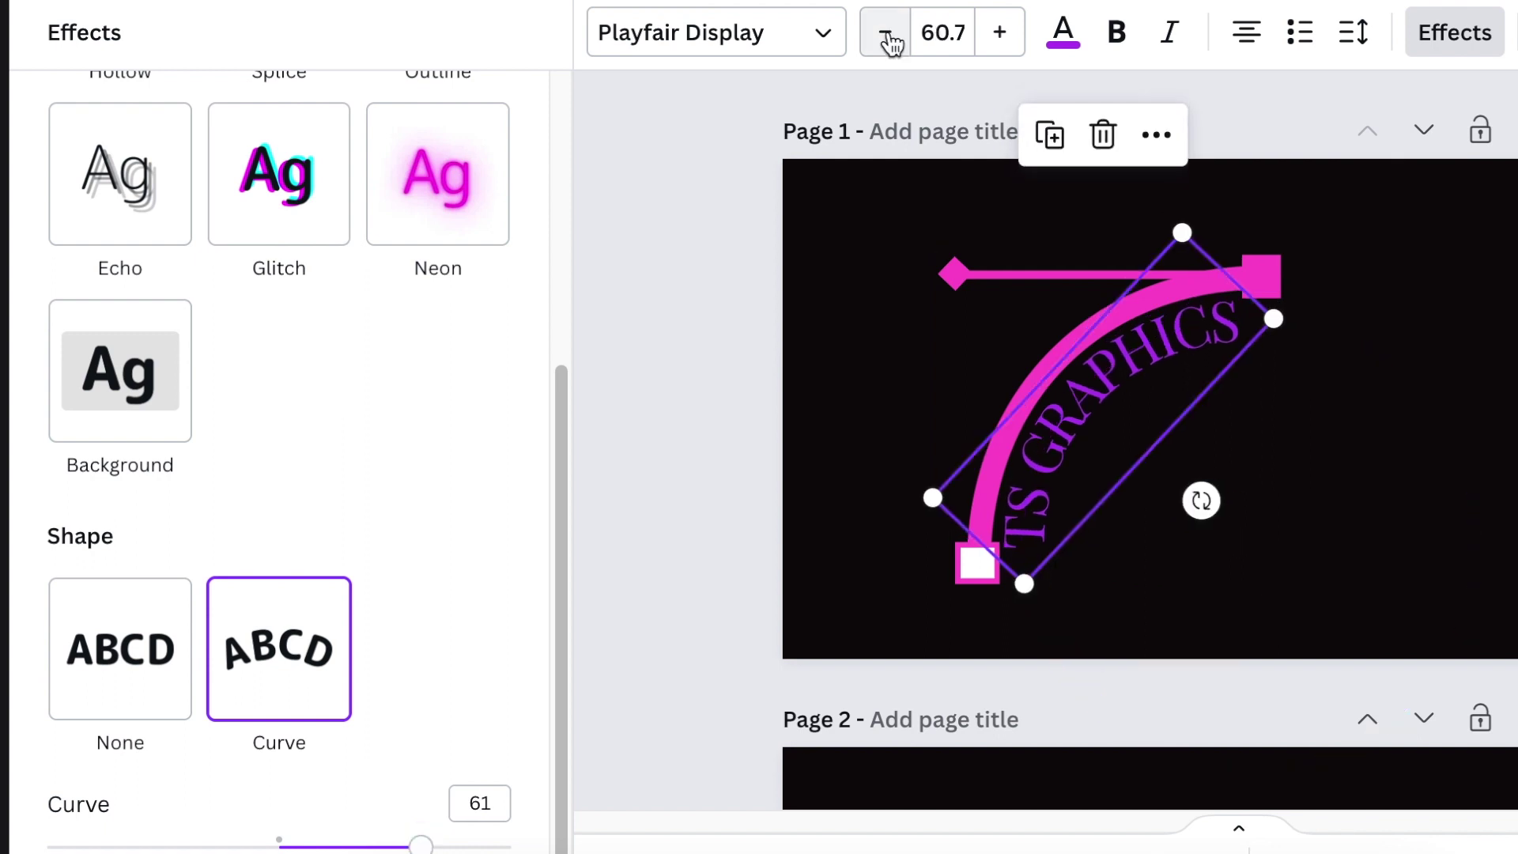
click(886, 36)
click(885, 36)
drag(420, 846, 404, 846)
drag(1192, 330, 1199, 332)
Step: Widen the letter spacing of the curved TS GRAPHICS text and refine its bend to follow the pink curve
click(1366, 41)
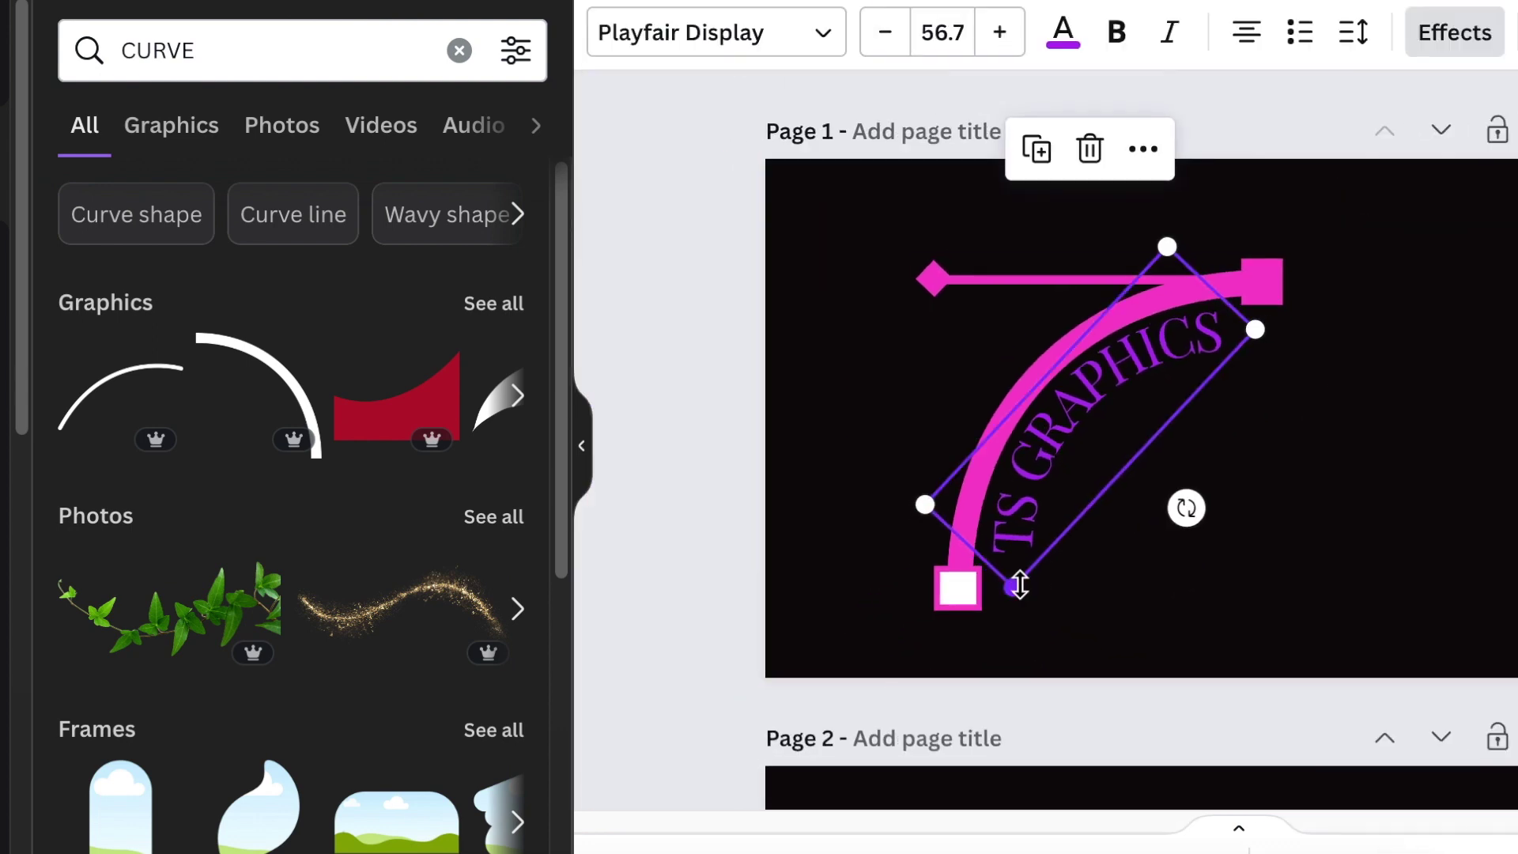
key(ctrl+shift+comma)
click(1354, 31)
drag(1427, 157, 1454, 158)
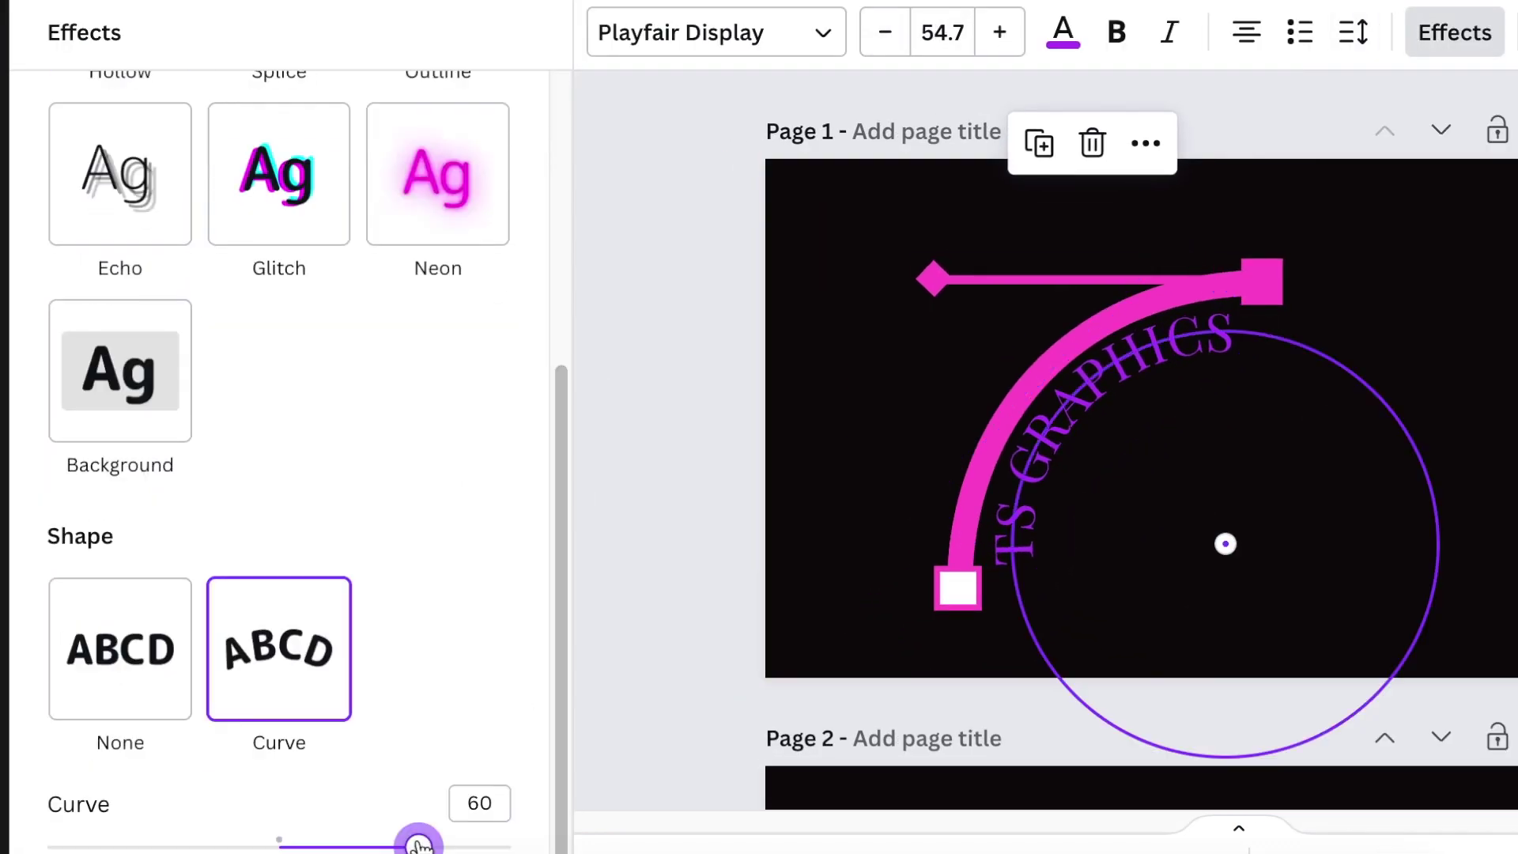
drag(417, 841, 400, 841)
click(1395, 539)
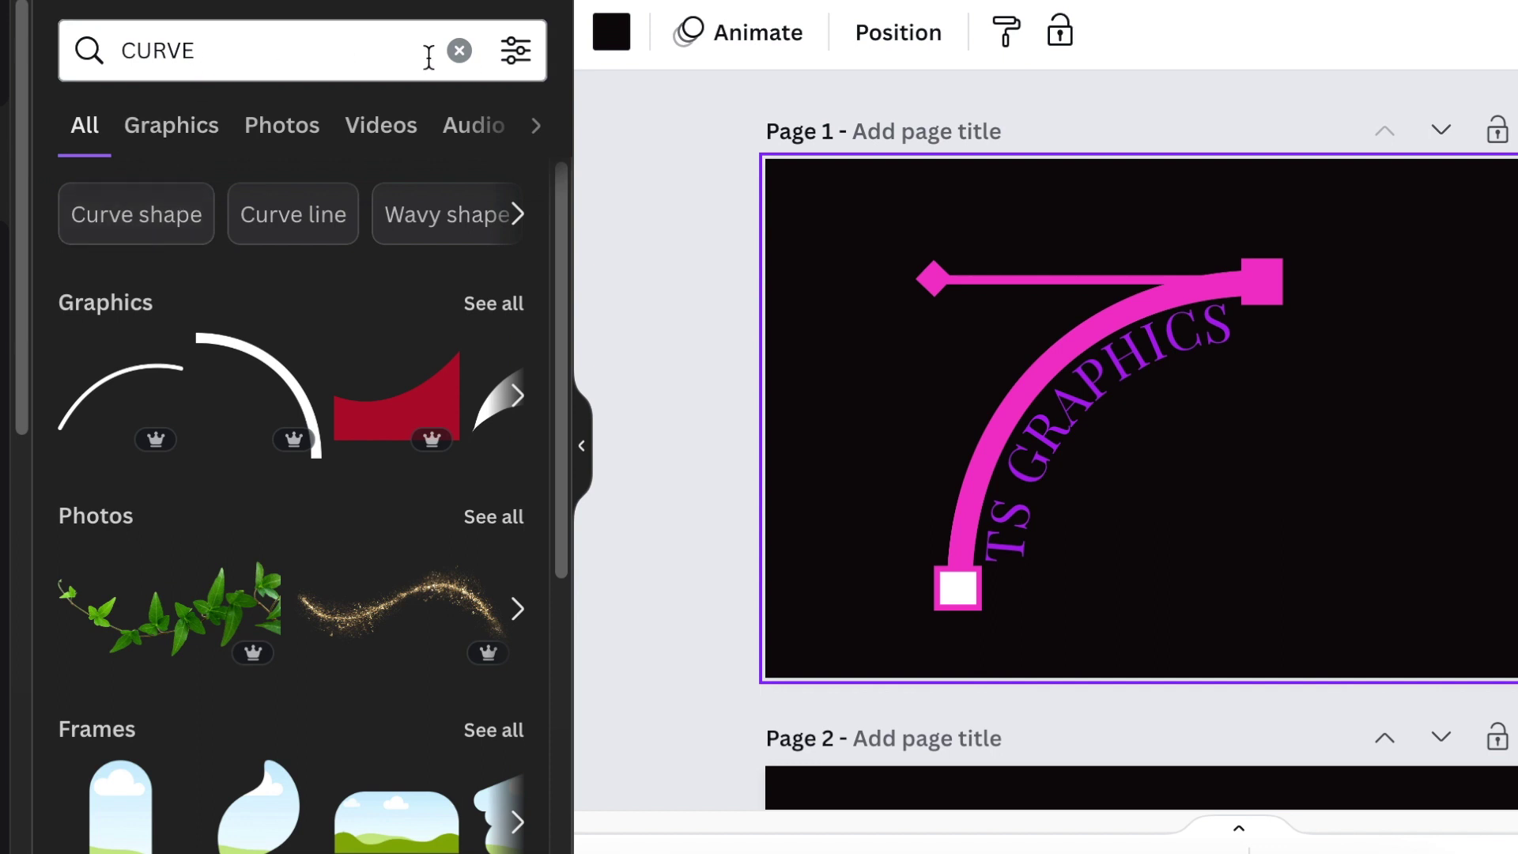
Step: Add a narrow light purple triangle in the empty area beside the curve, with its corner rounding set to 17
click(460, 51)
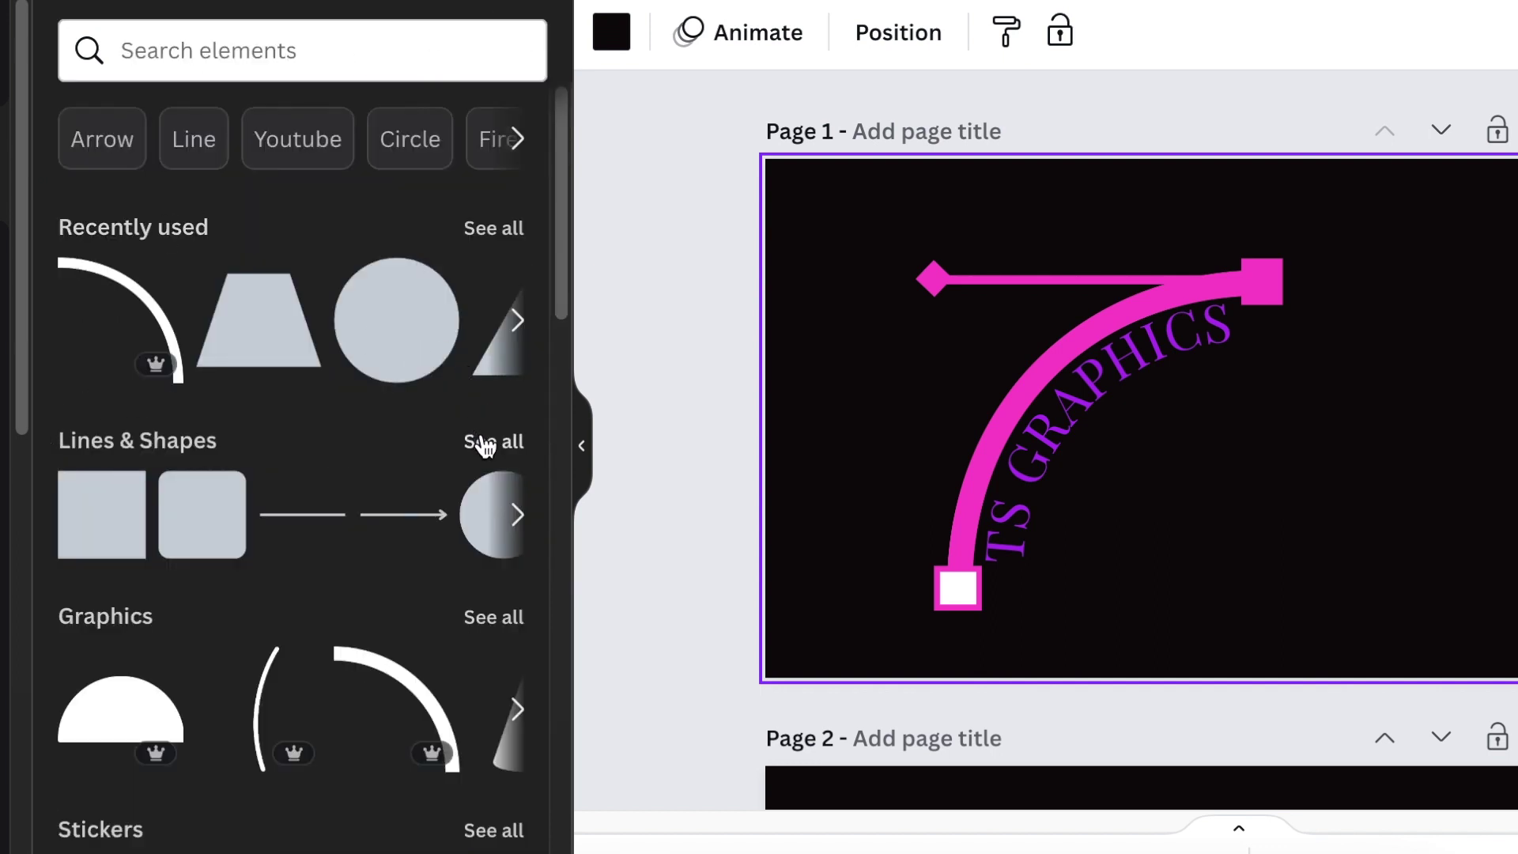
click(484, 442)
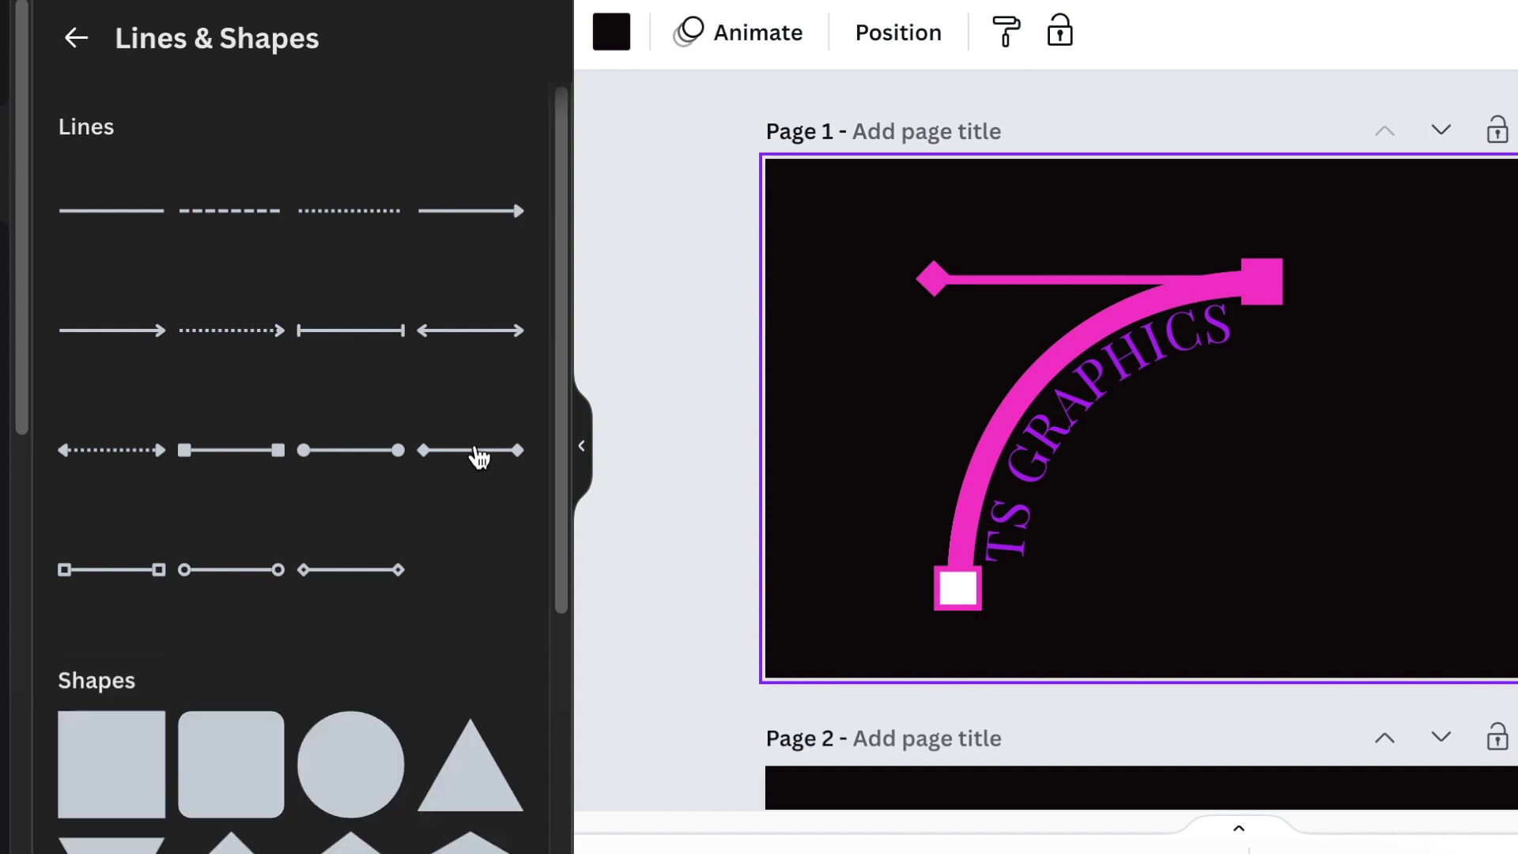
click(455, 791)
drag(1249, 471, 1494, 451)
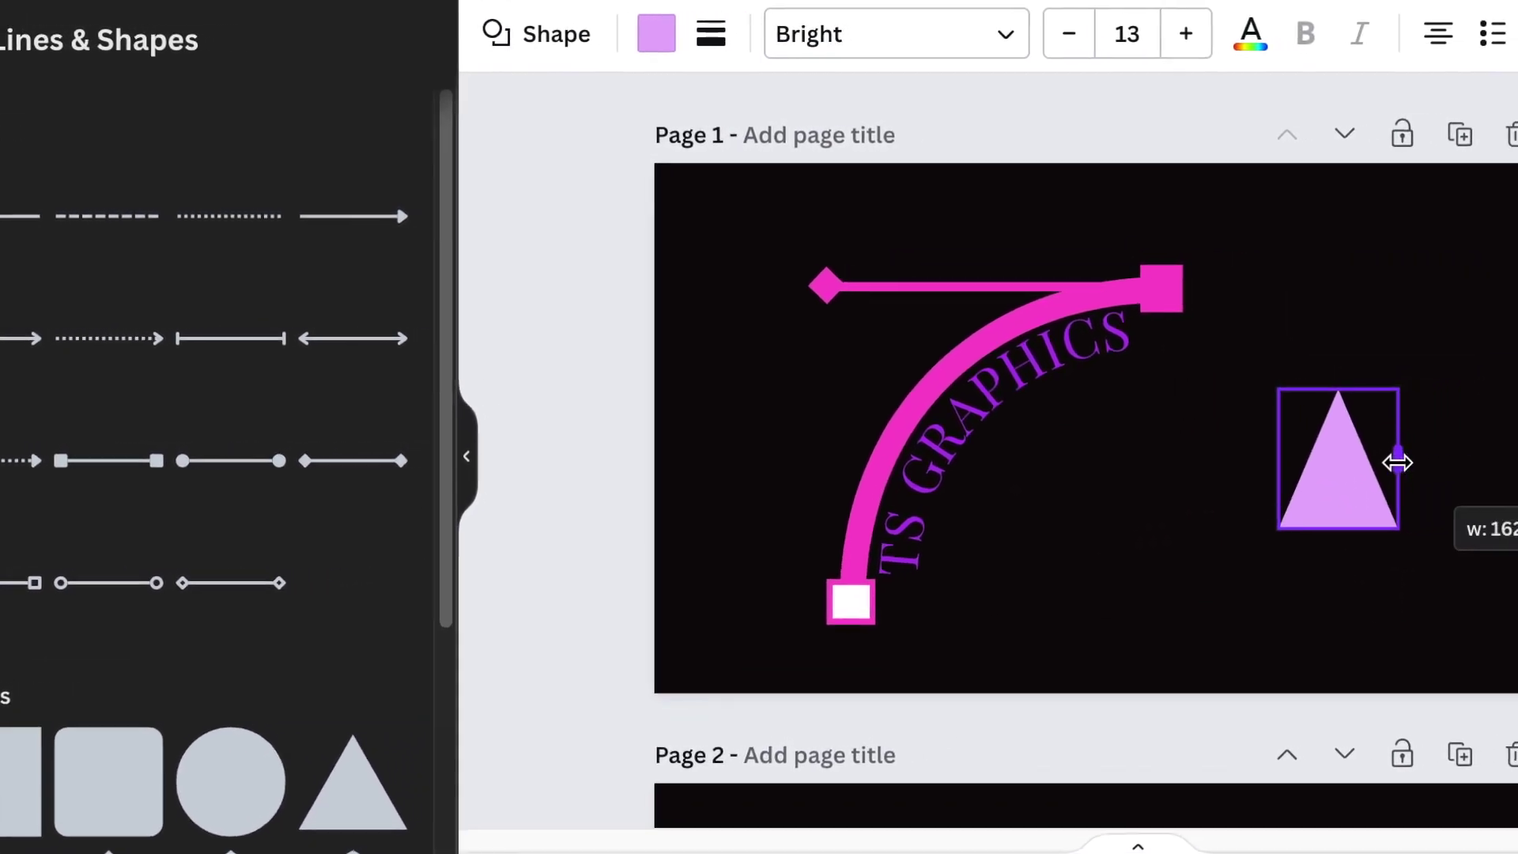
drag(1396, 462, 1373, 463)
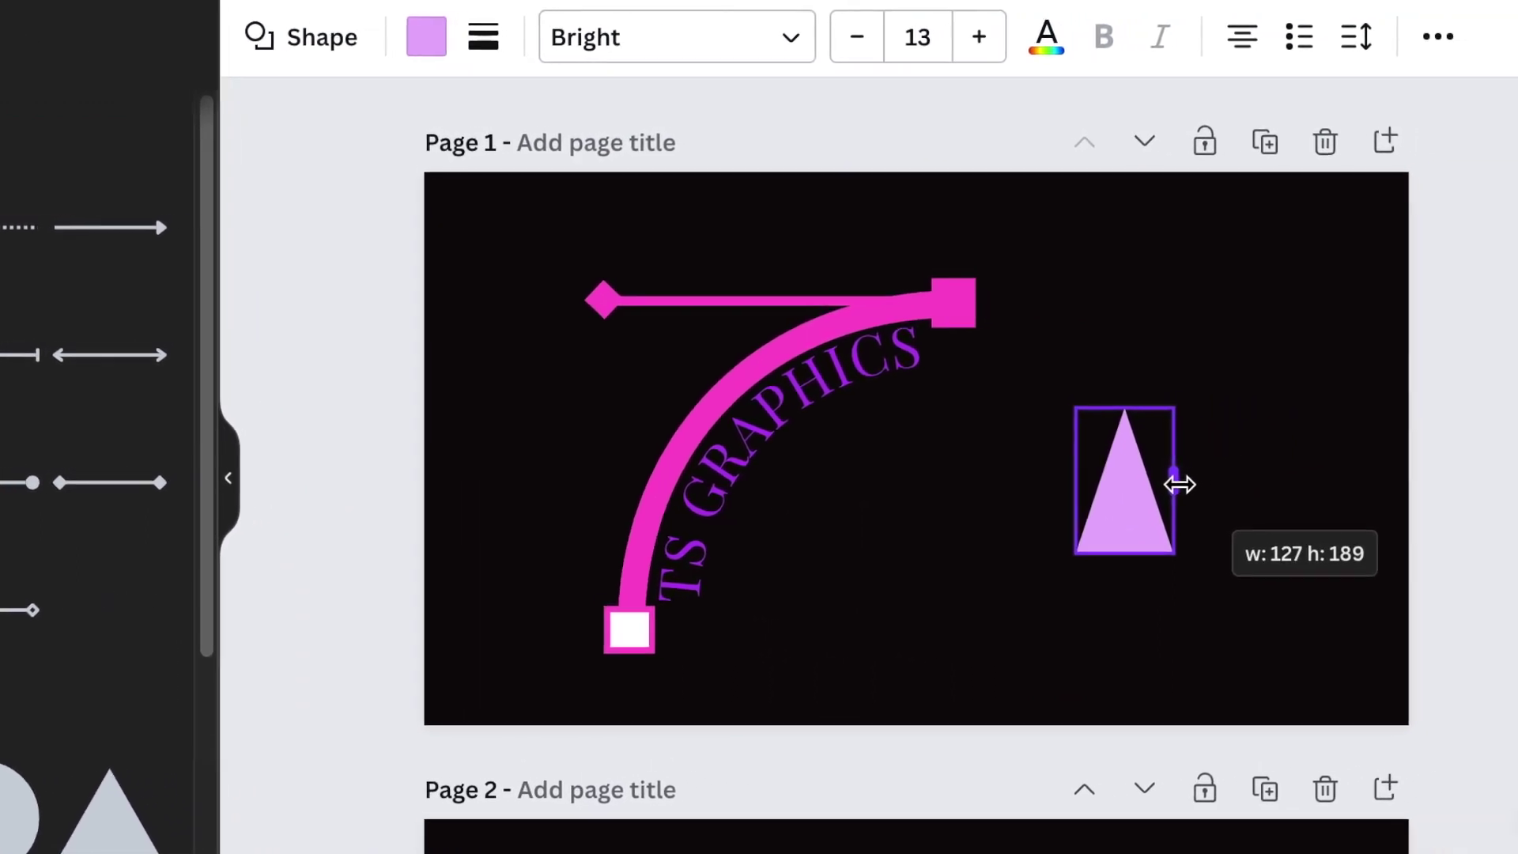
drag(1180, 483, 1195, 434)
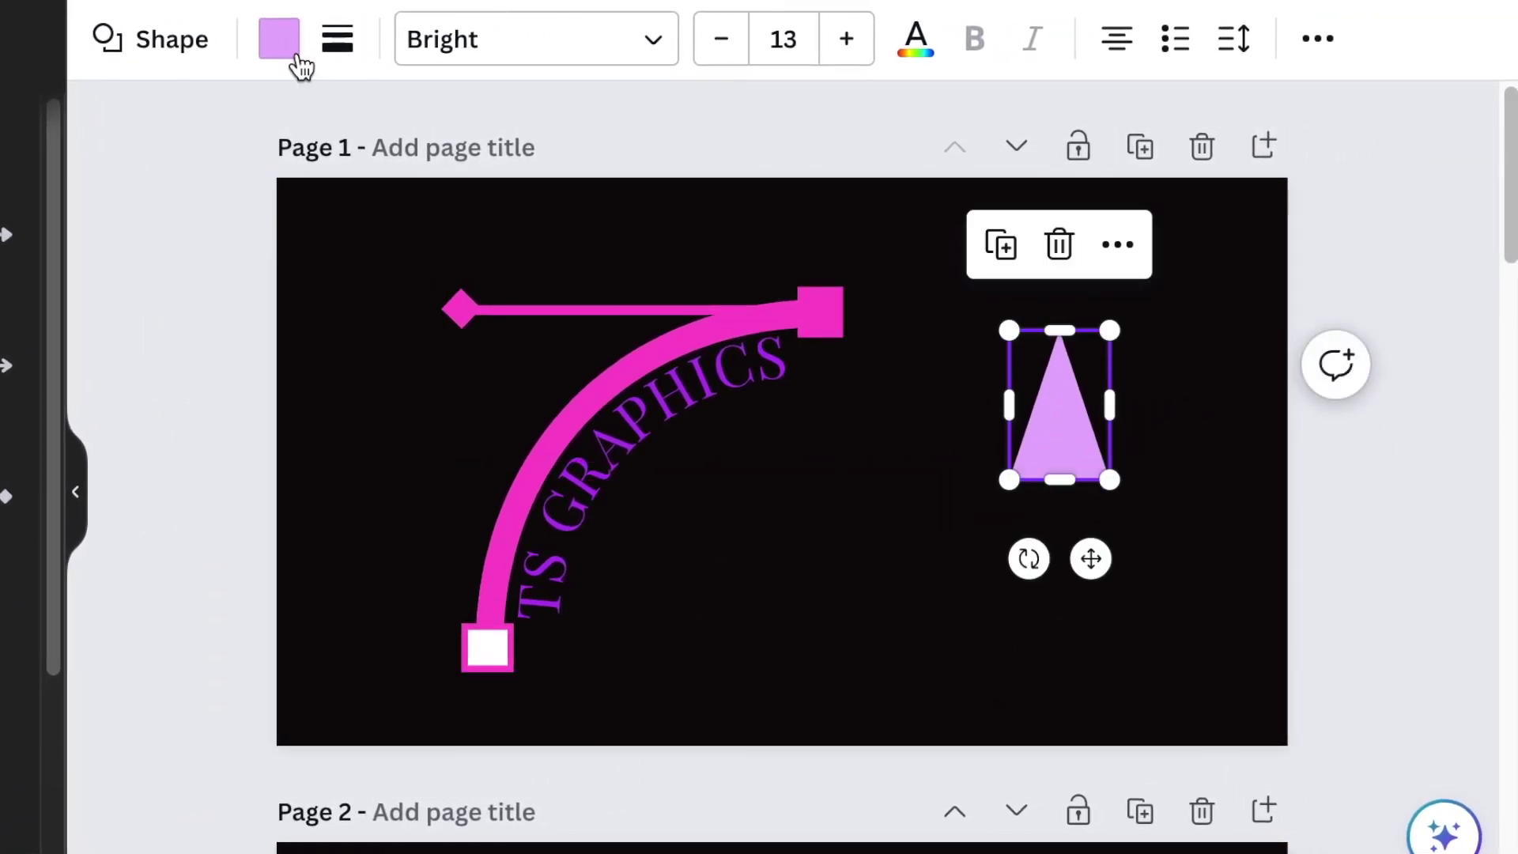
click(340, 43)
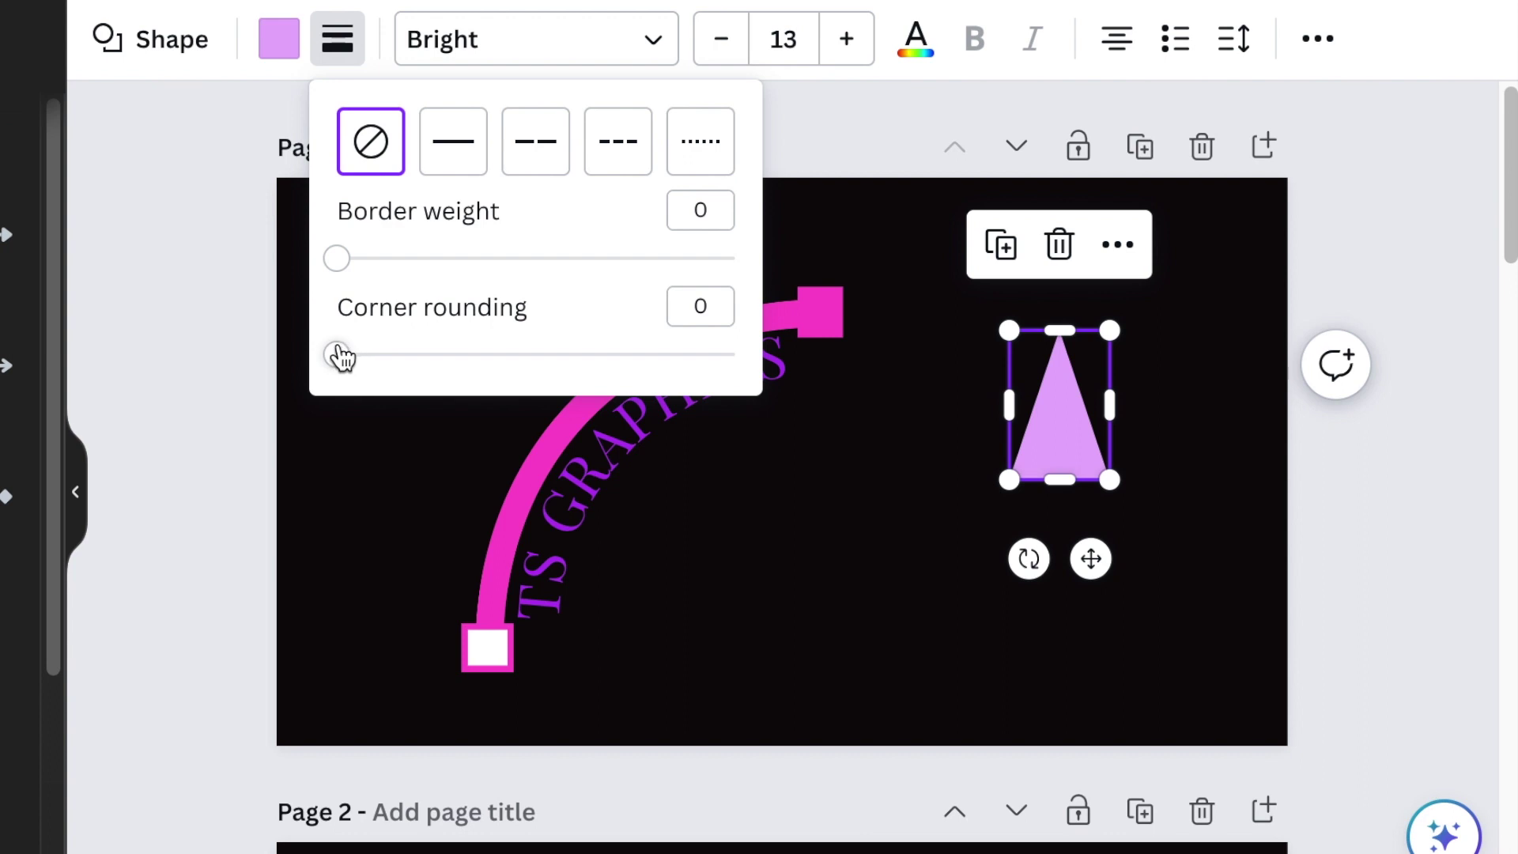
drag(342, 357, 360, 358)
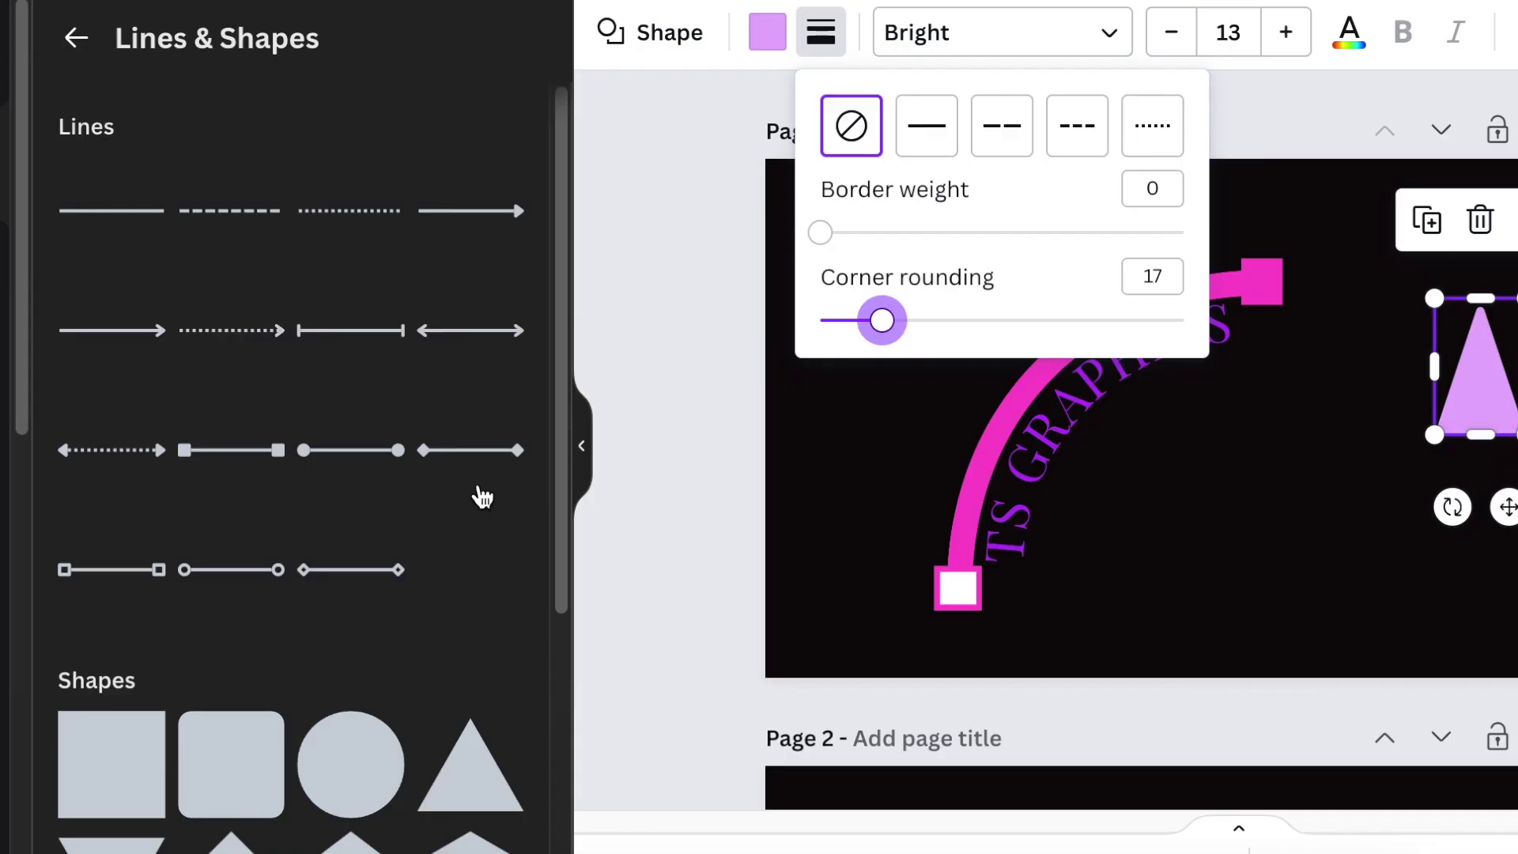
Step: Add an upside-down trapezoid shape below the light purple triangle
drag(557, 433, 560, 853)
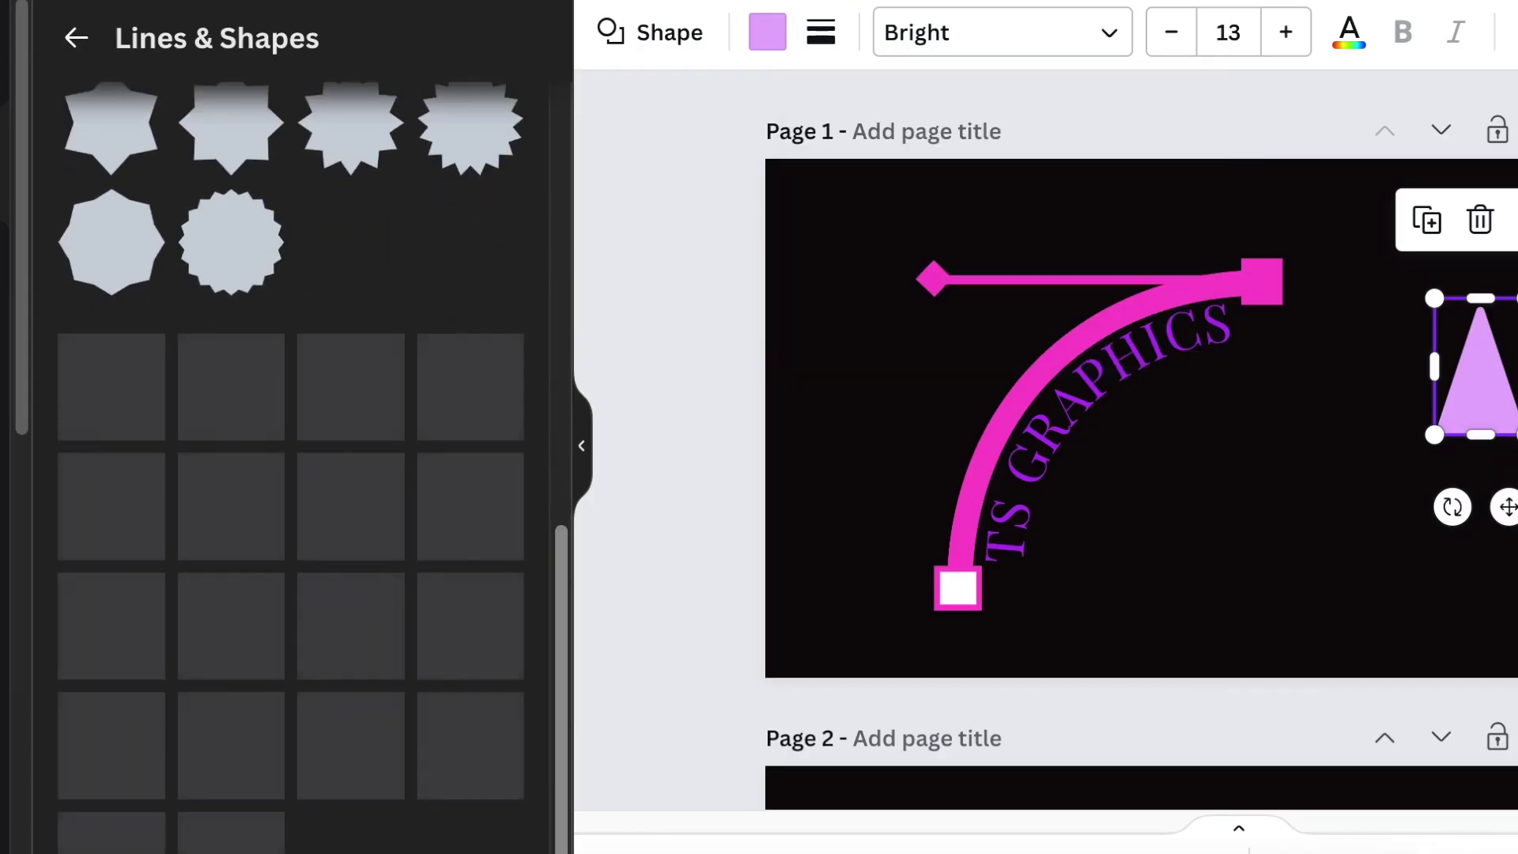
scroll(565, 743, down, 2)
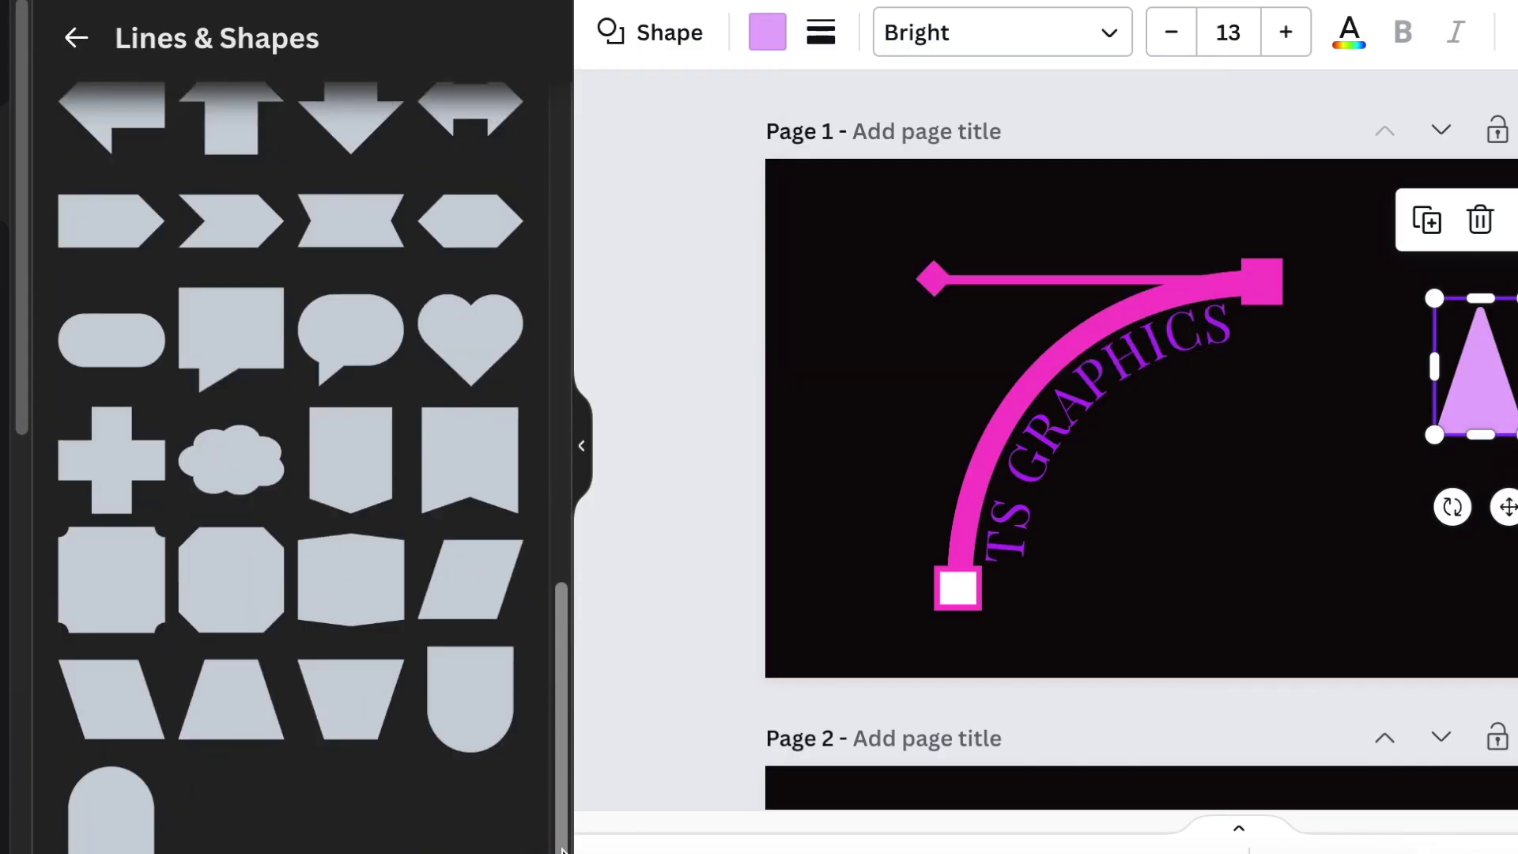
click(380, 670)
click(338, 721)
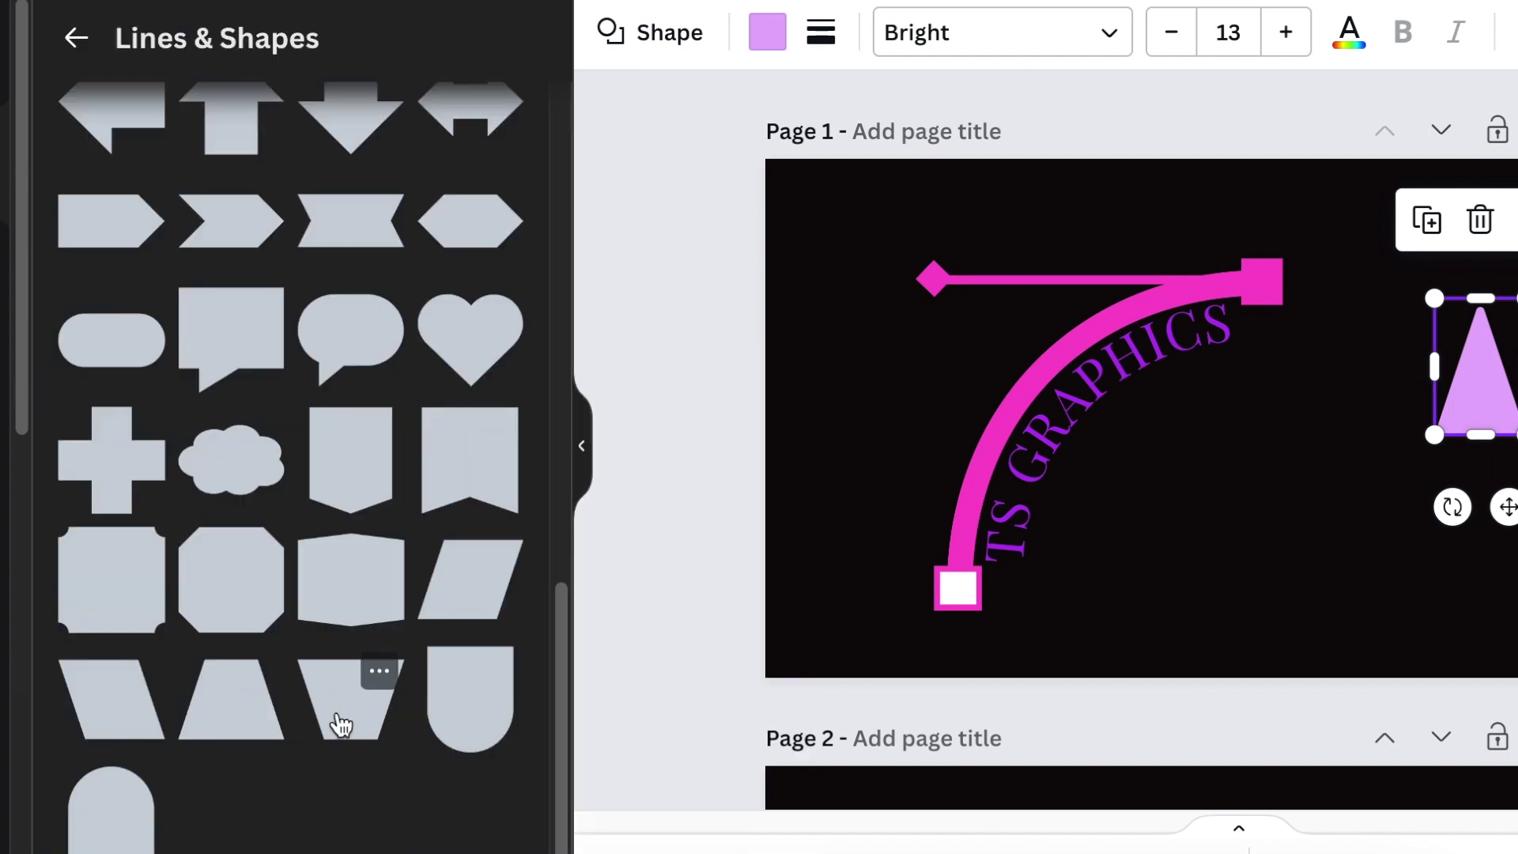
drag(1225, 429, 1479, 522)
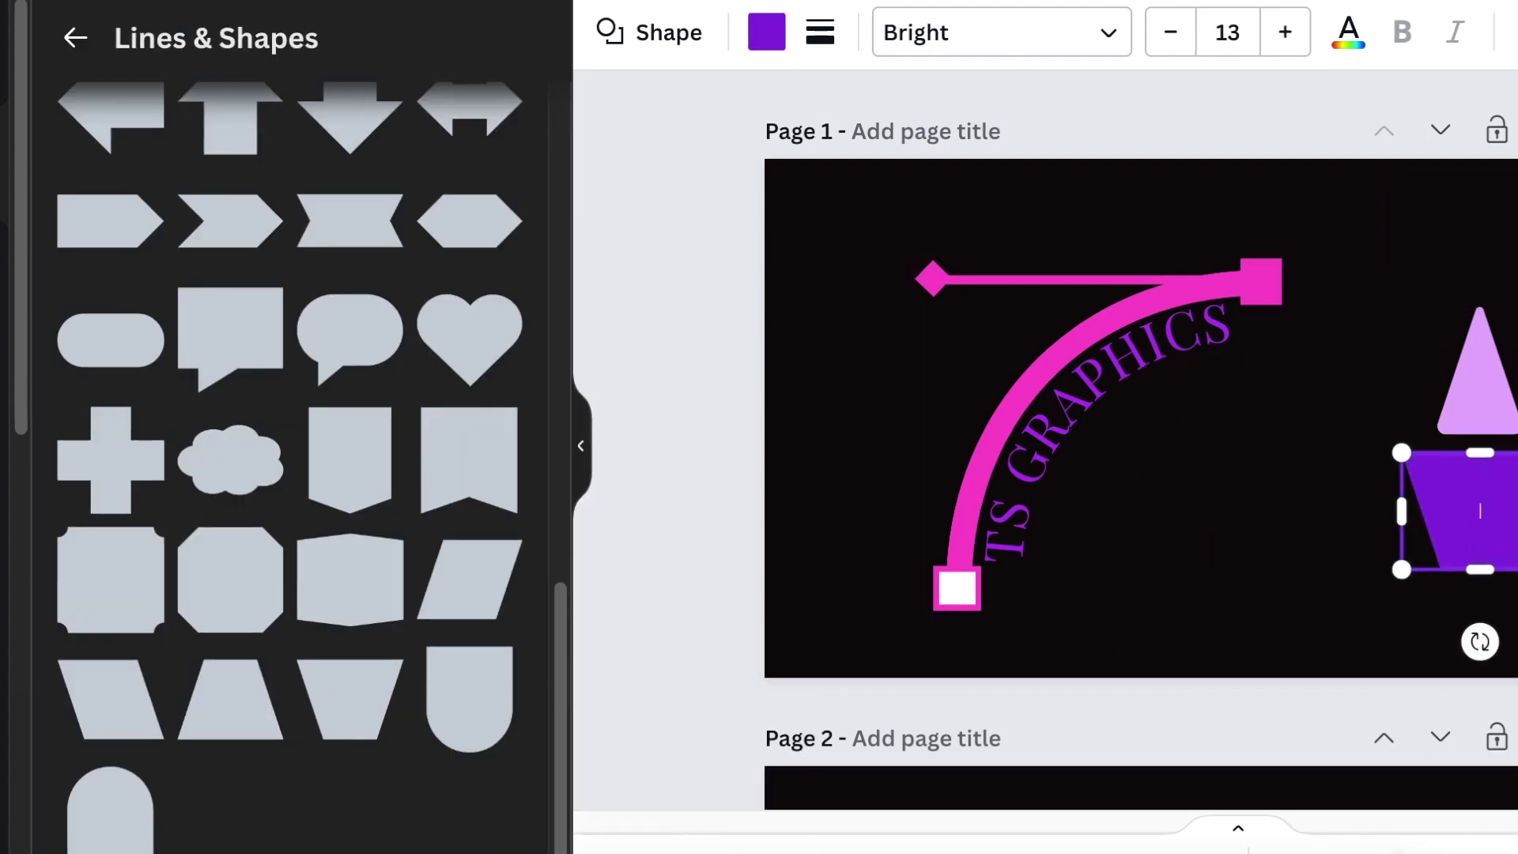
drag(1419, 852, 1517, 824)
drag(1487, 690, 1470, 663)
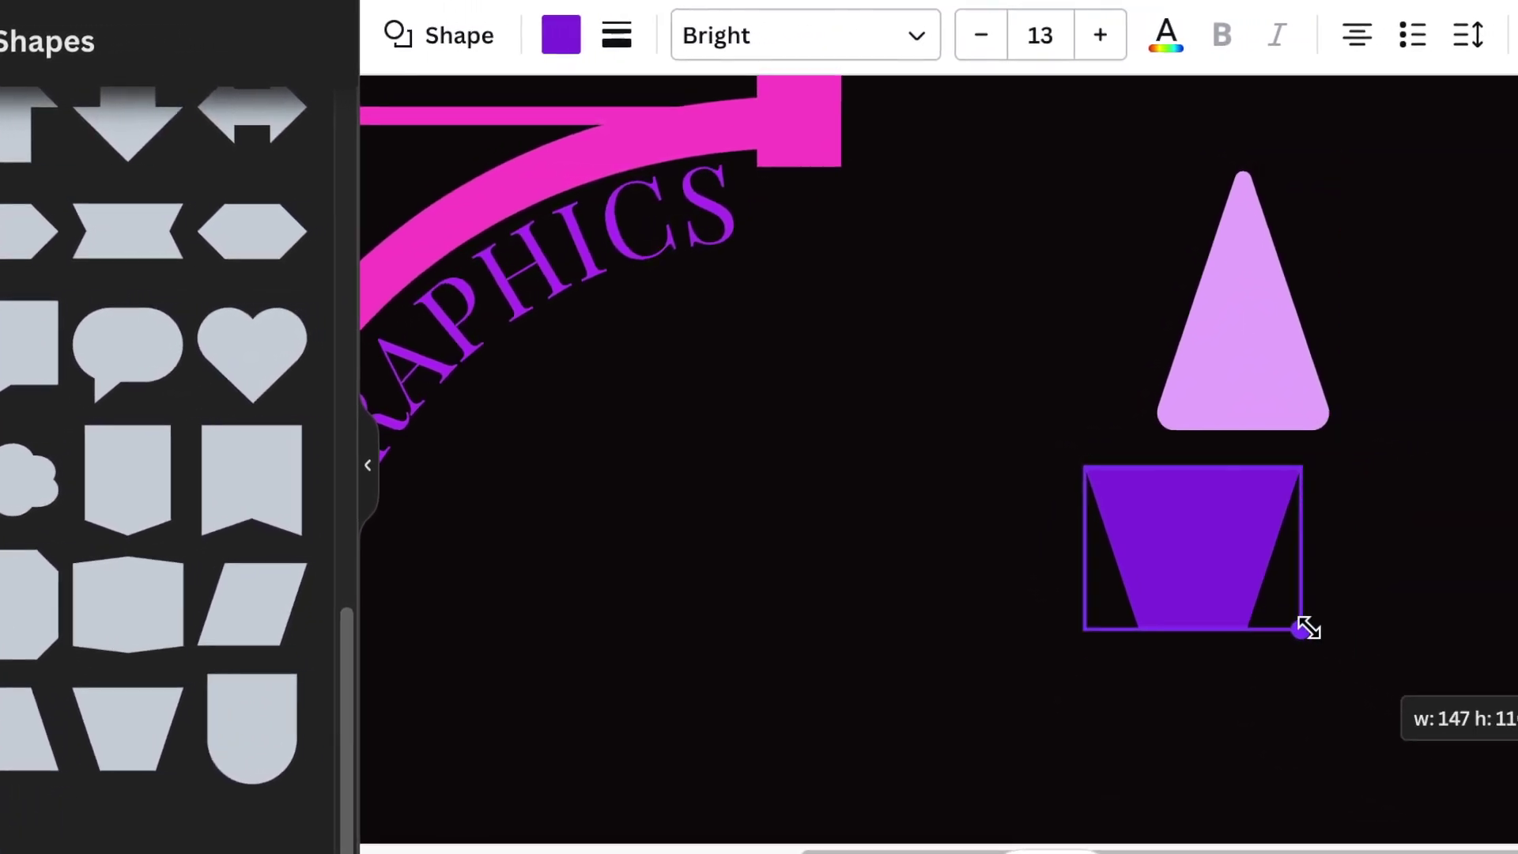
Step: Shrink the trapezoid to the triangle's width and fit it centered against the triangle's base
drag(1304, 629, 1285, 619)
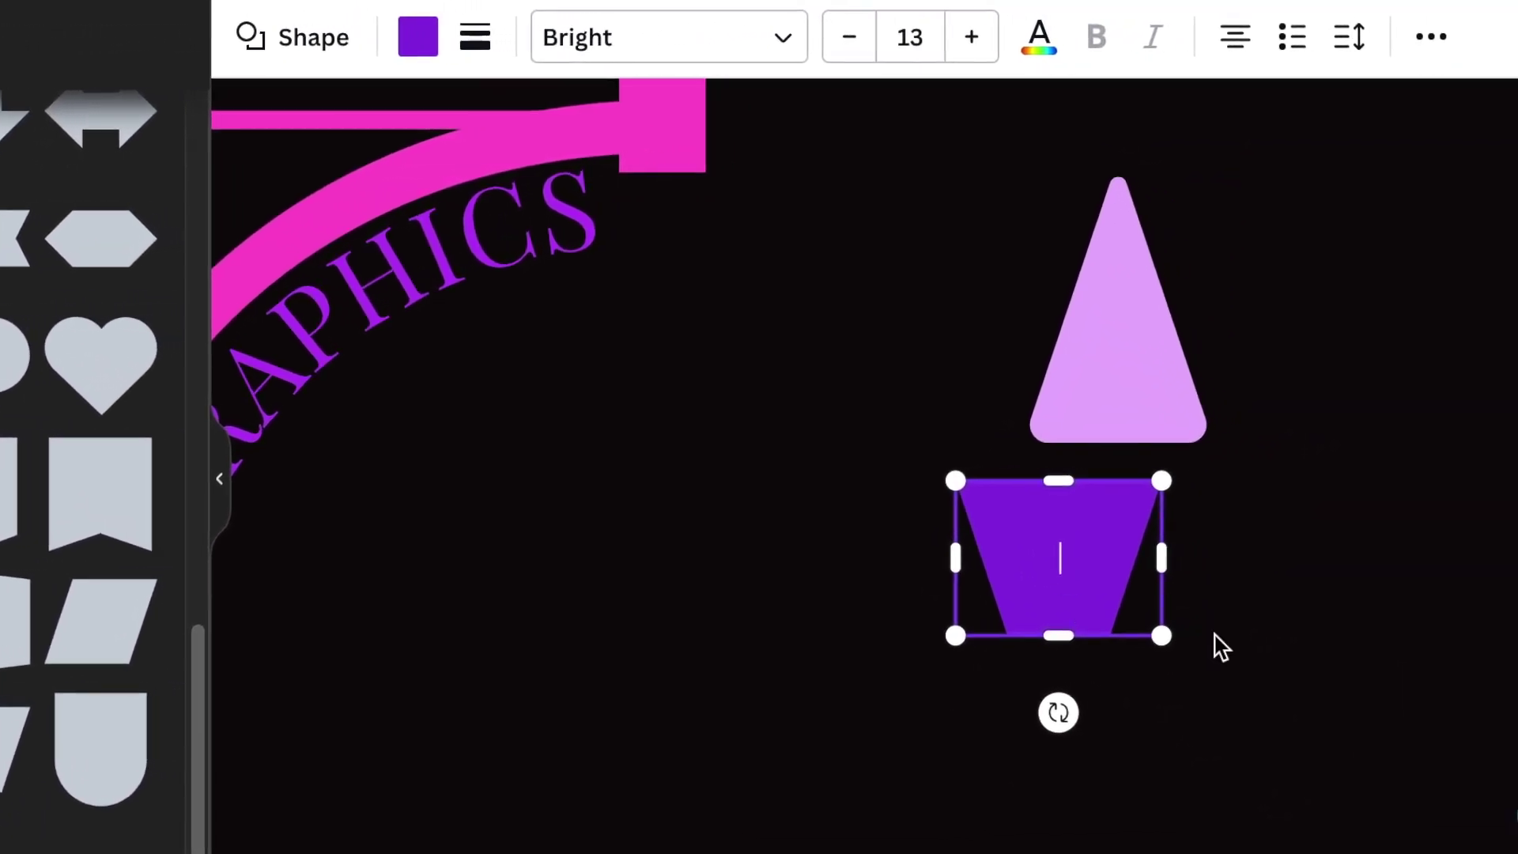
click(1310, 656)
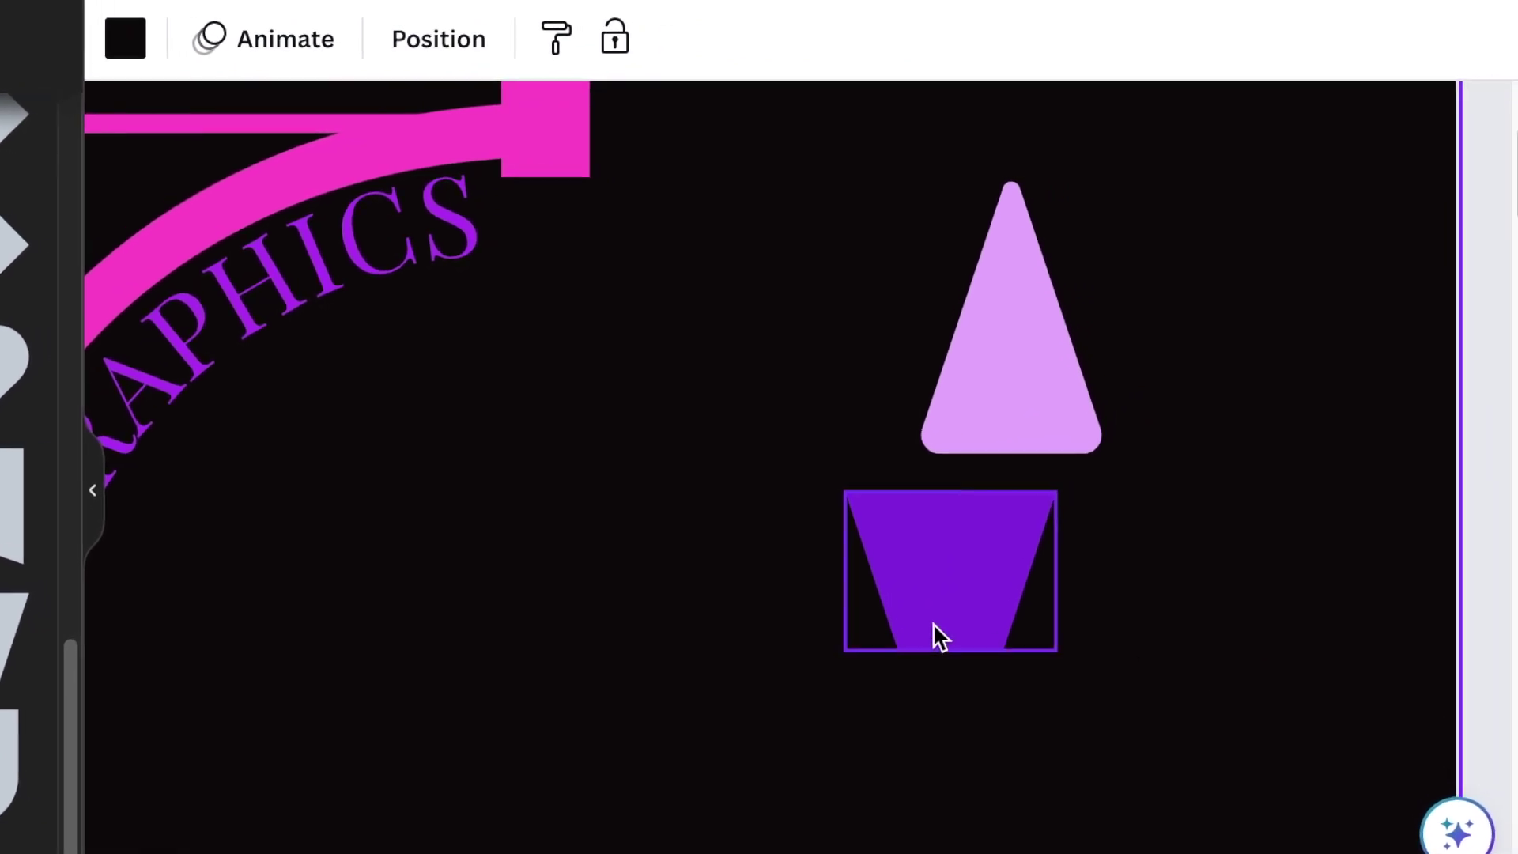
drag(932, 600, 956, 532)
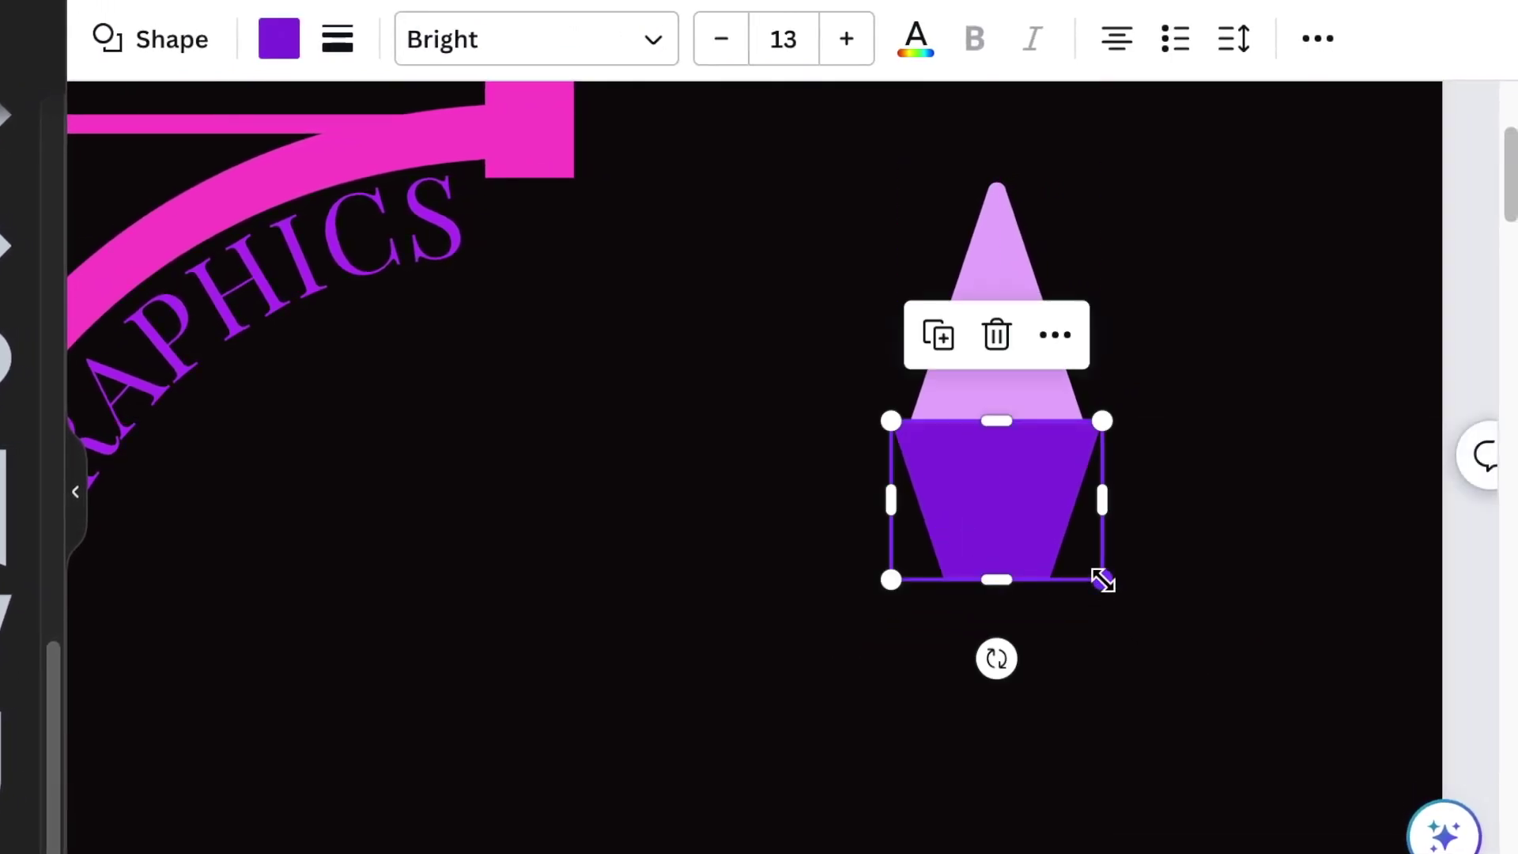
drag(1103, 581, 1067, 549)
drag(972, 506, 989, 523)
click(1225, 700)
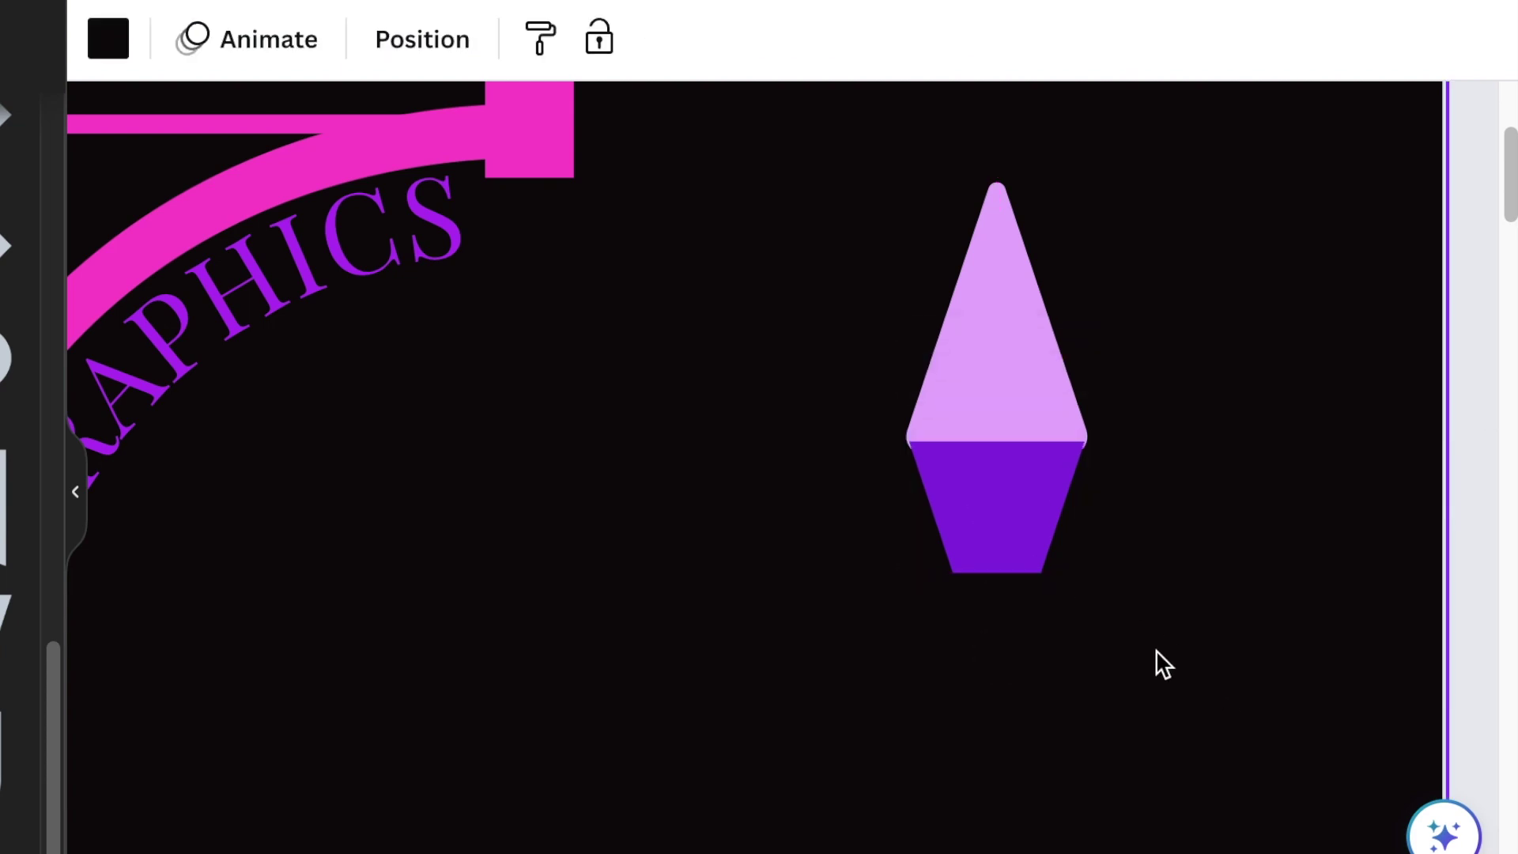
Step: Color the trapezoid the same light purple as the triangle and set its corner rounding to 15
click(985, 547)
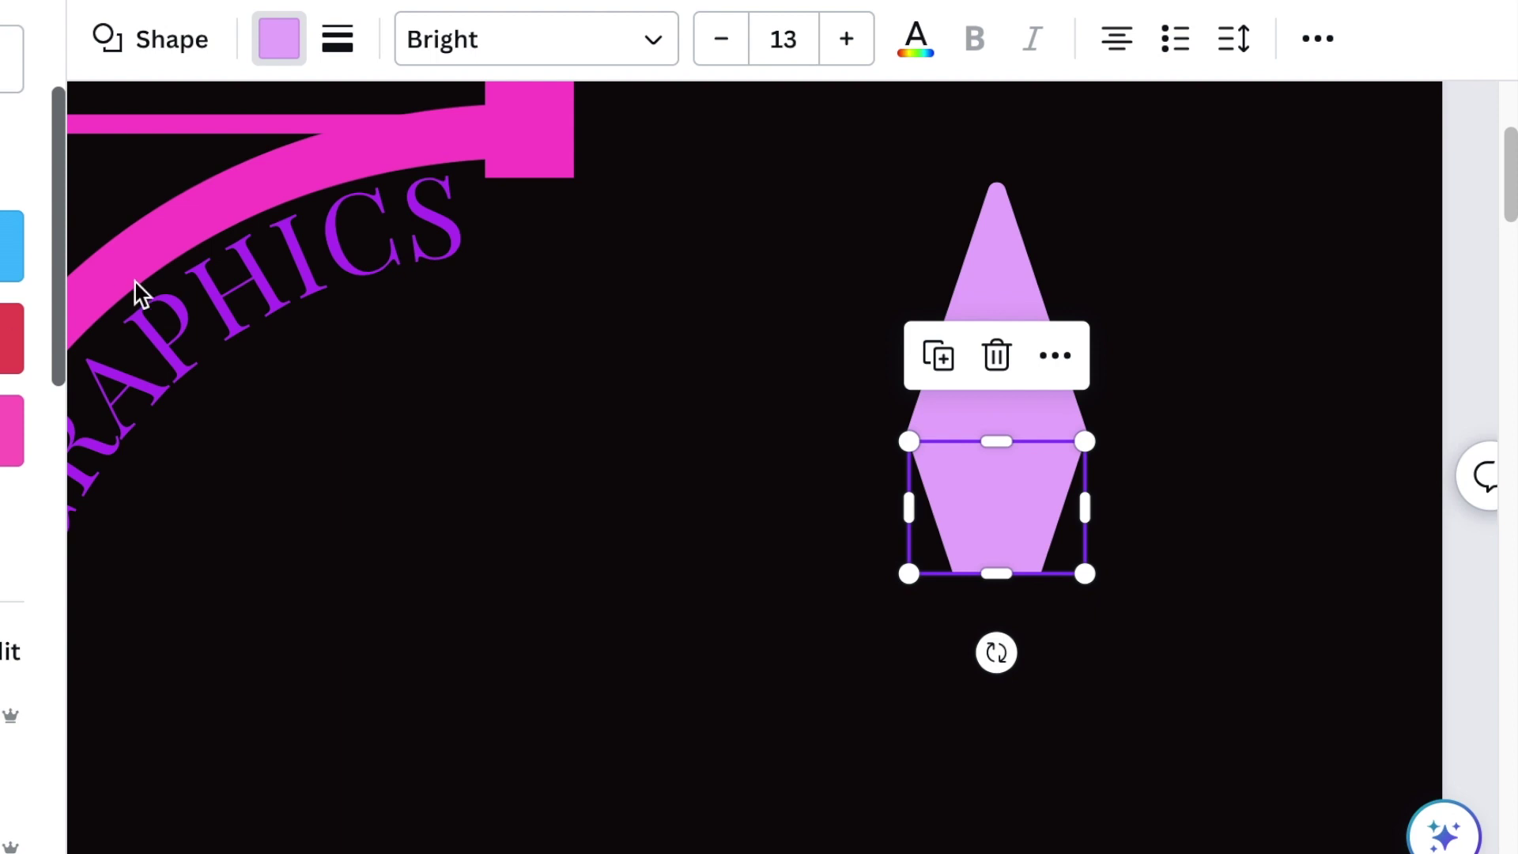
click(336, 43)
drag(345, 362, 371, 364)
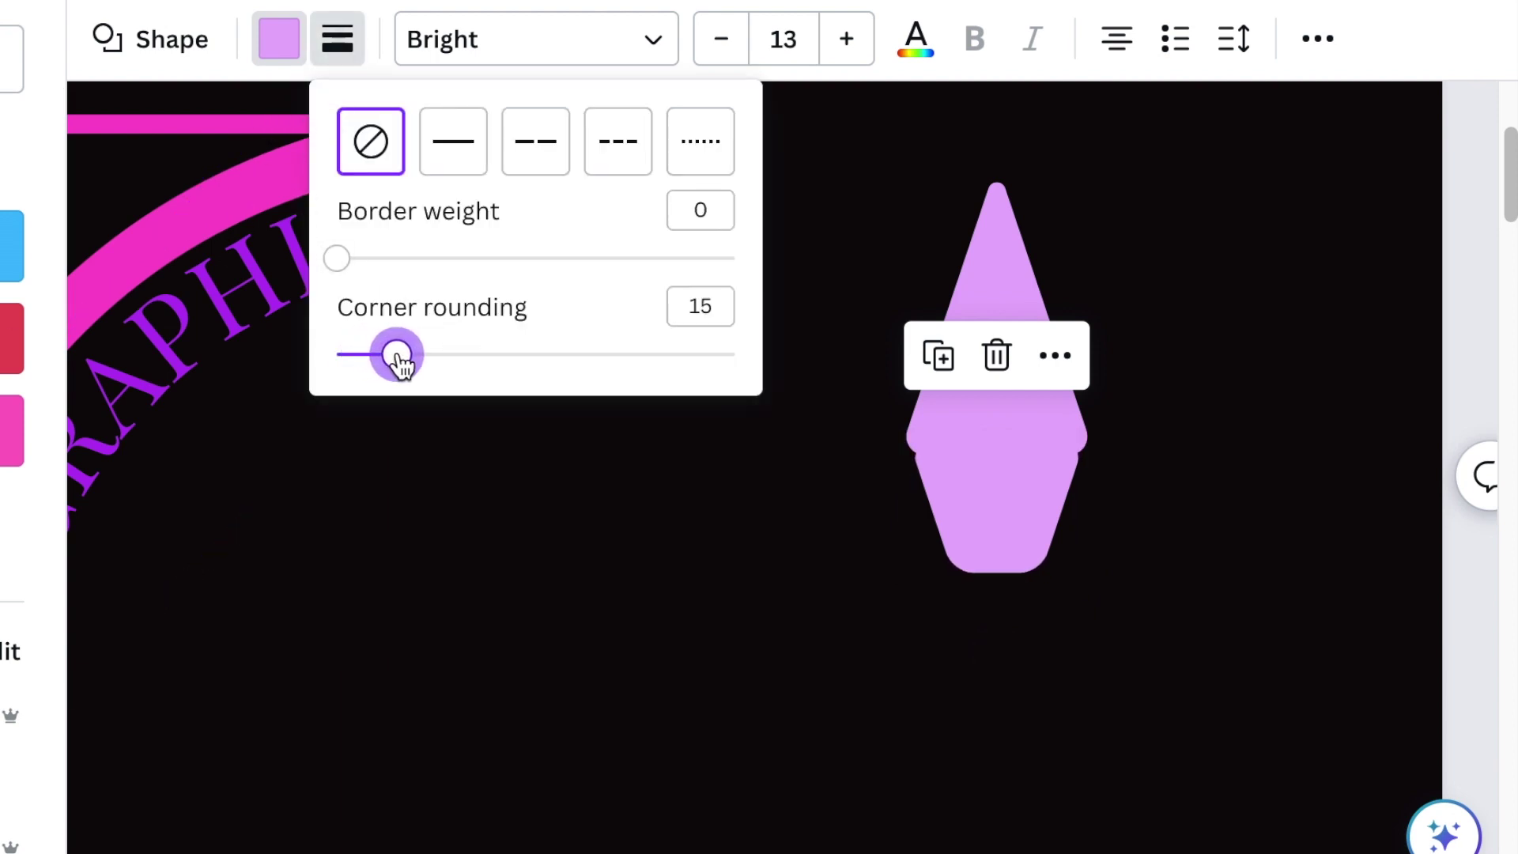
Step: Move the trapezoid up over the triangle's base and widen it so both shapes merge into one nib outline
click(976, 515)
drag(975, 515, 972, 495)
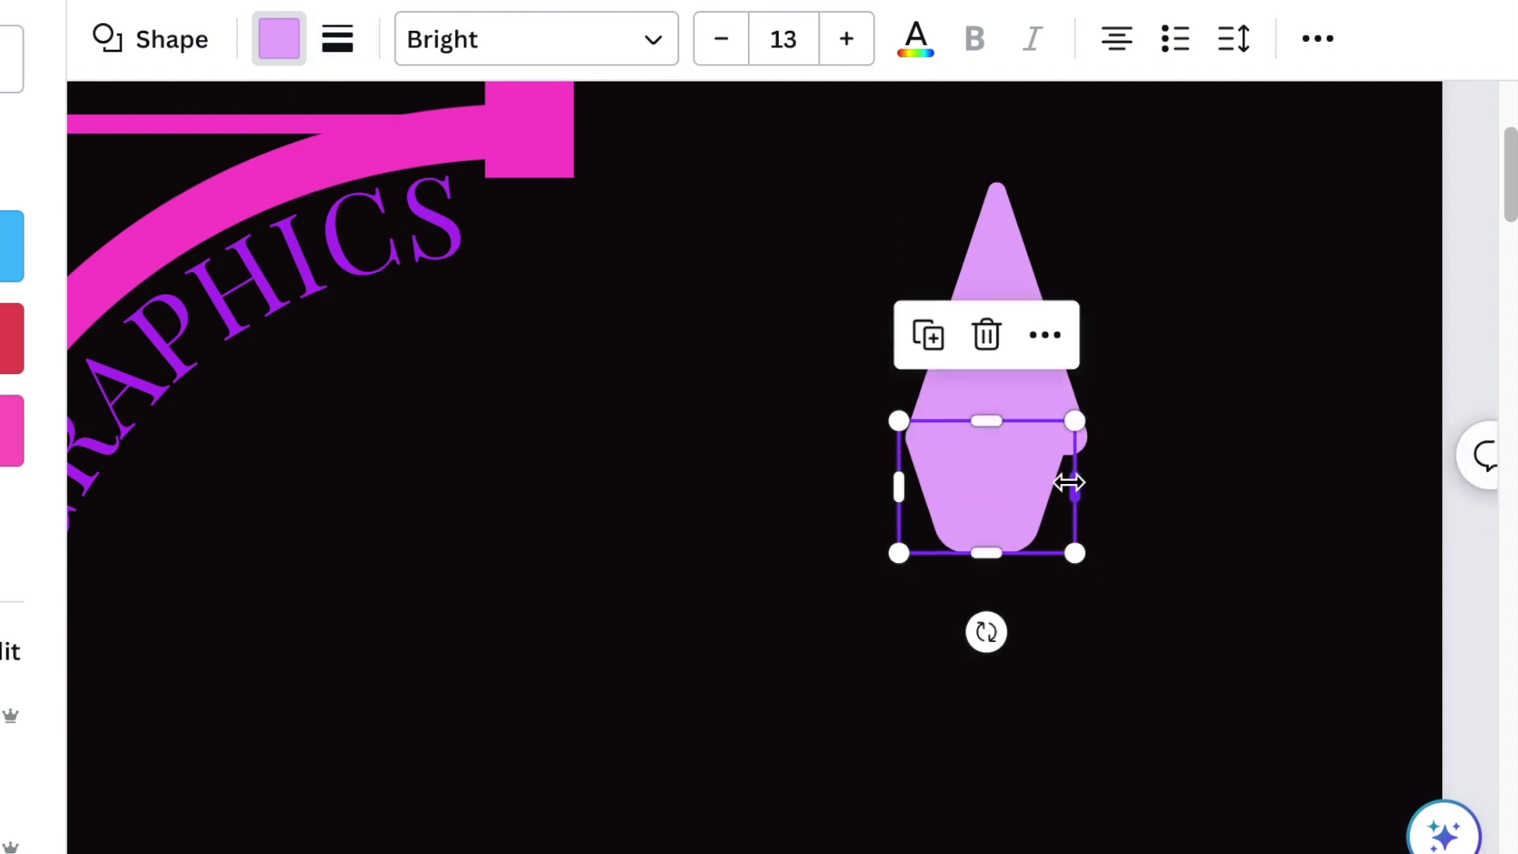
drag(1075, 482, 1088, 490)
click(1205, 585)
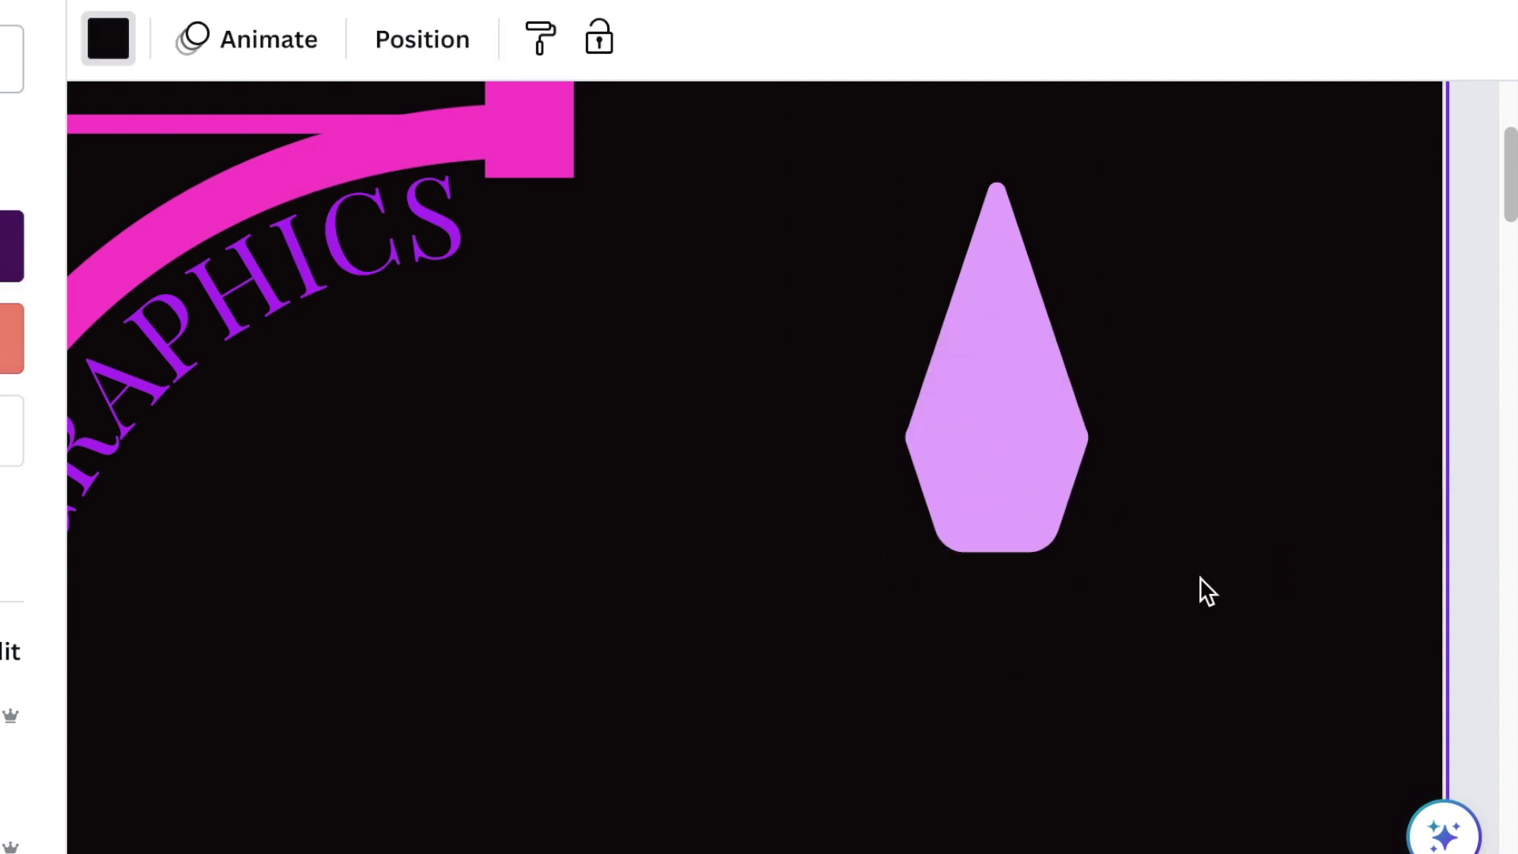
Step: Group the triangle and the trapezoid into a single nib object
drag(802, 225, 1265, 577)
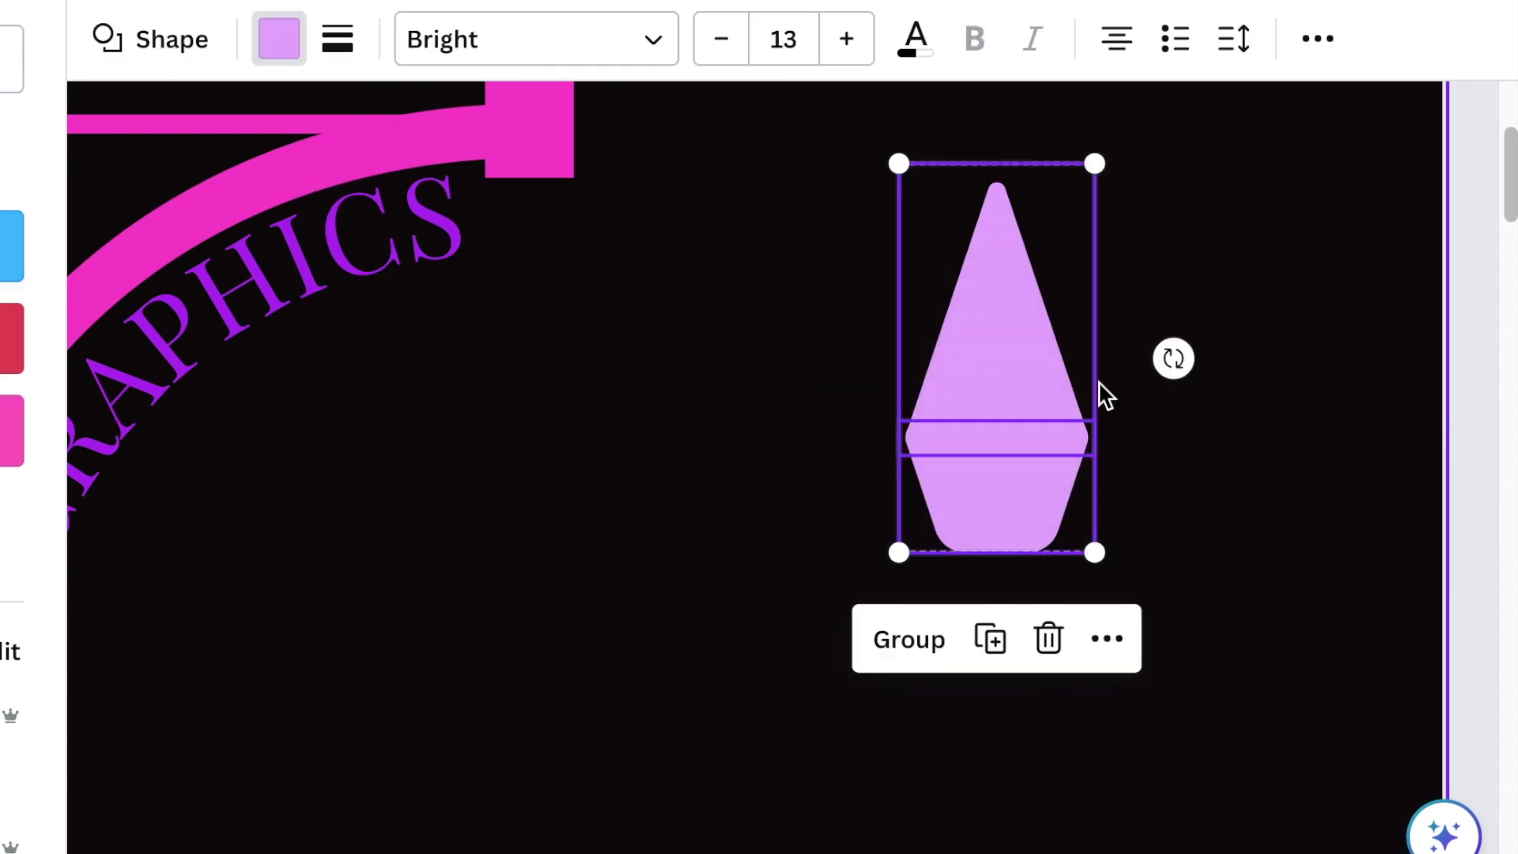
click(911, 638)
click(1229, 694)
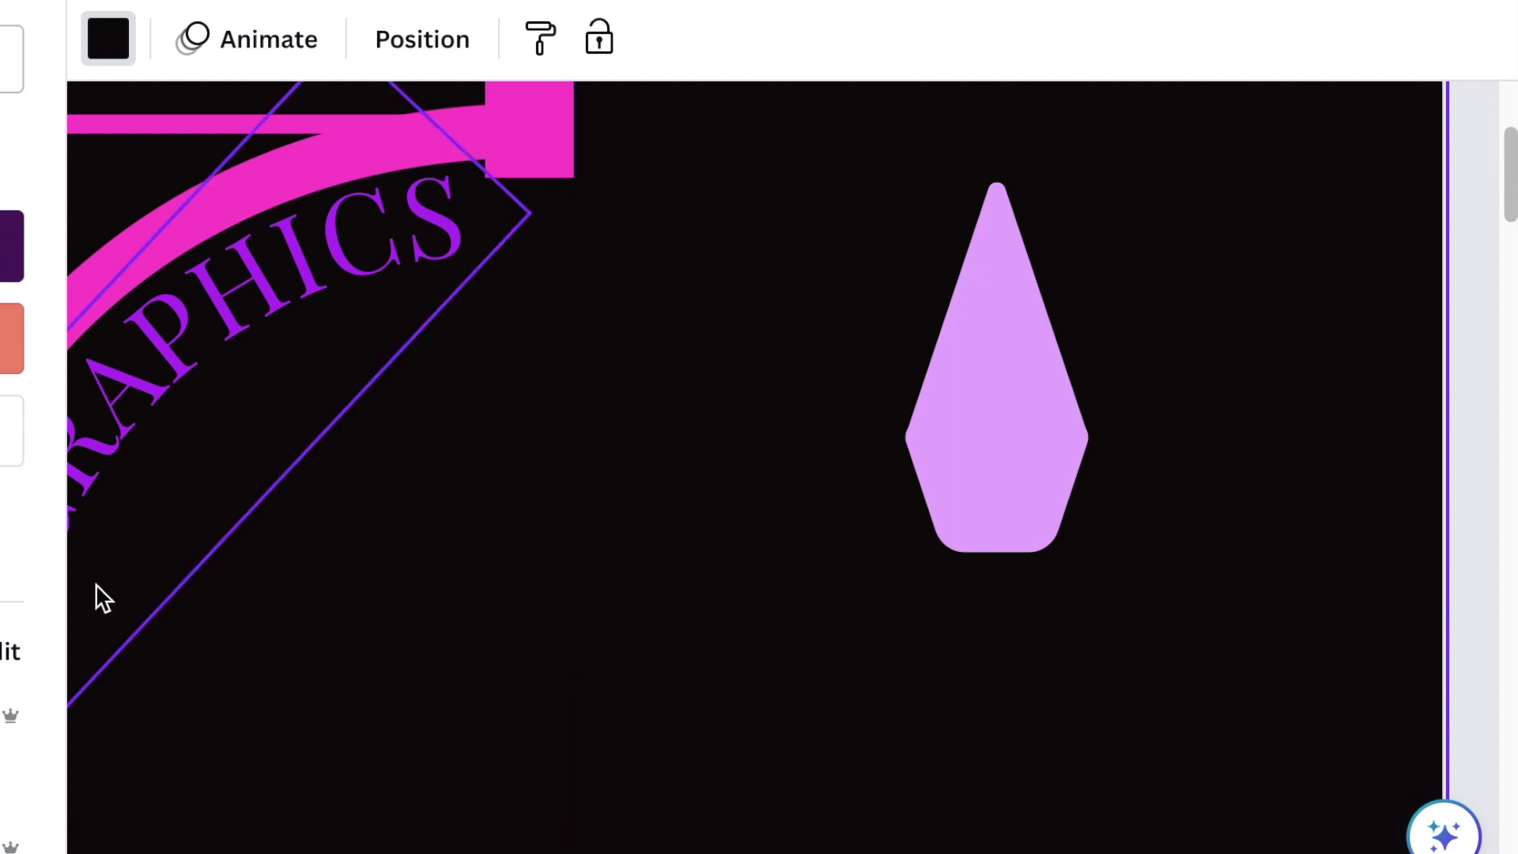
Step: Add a small flat purple rectangle and center it directly beneath the nib
drag(1510, 186, 1510, 202)
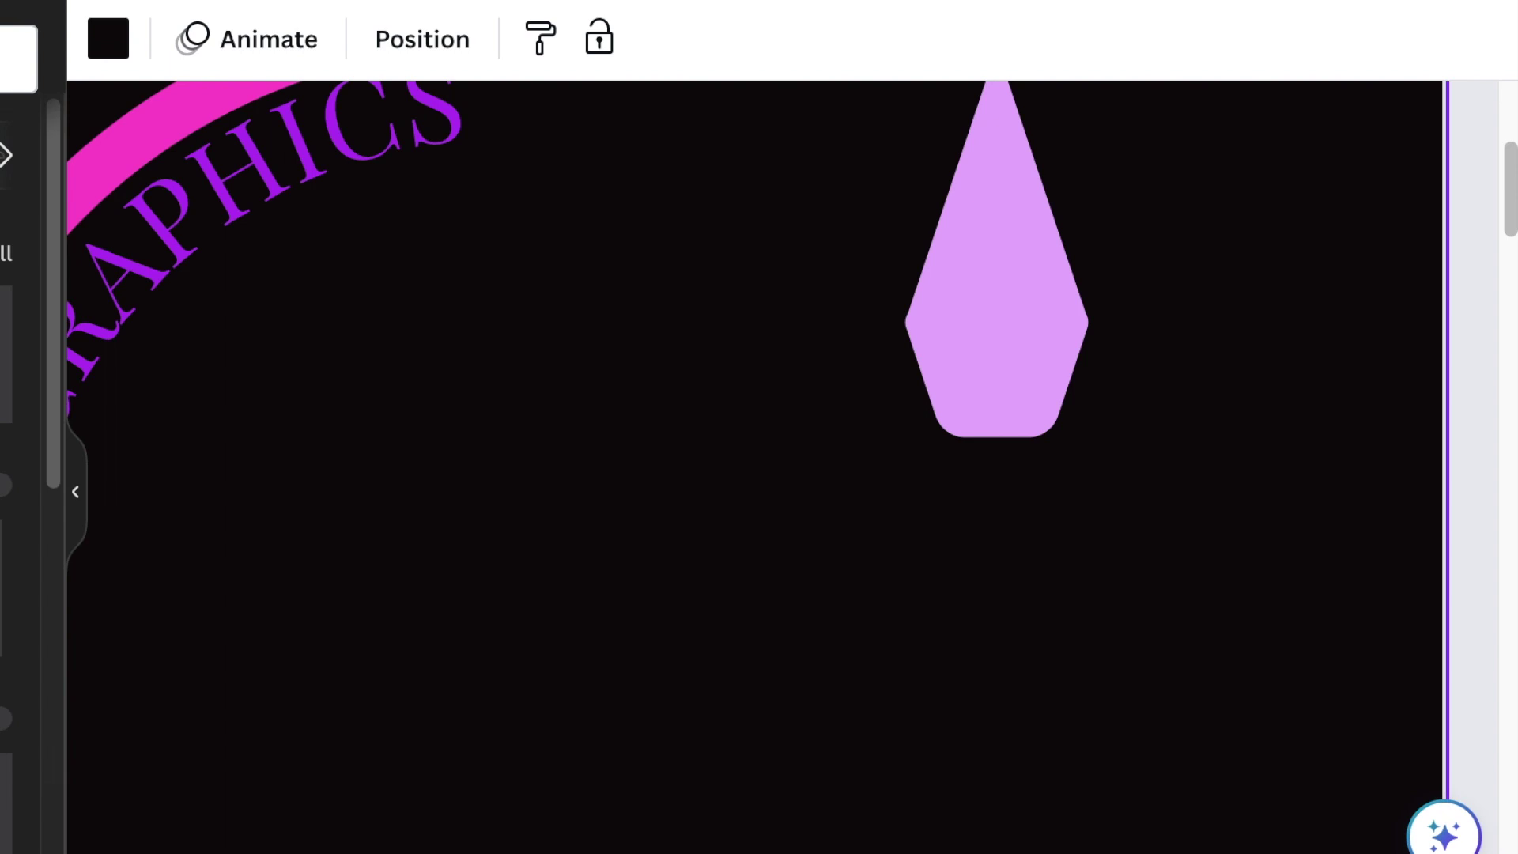
key(r)
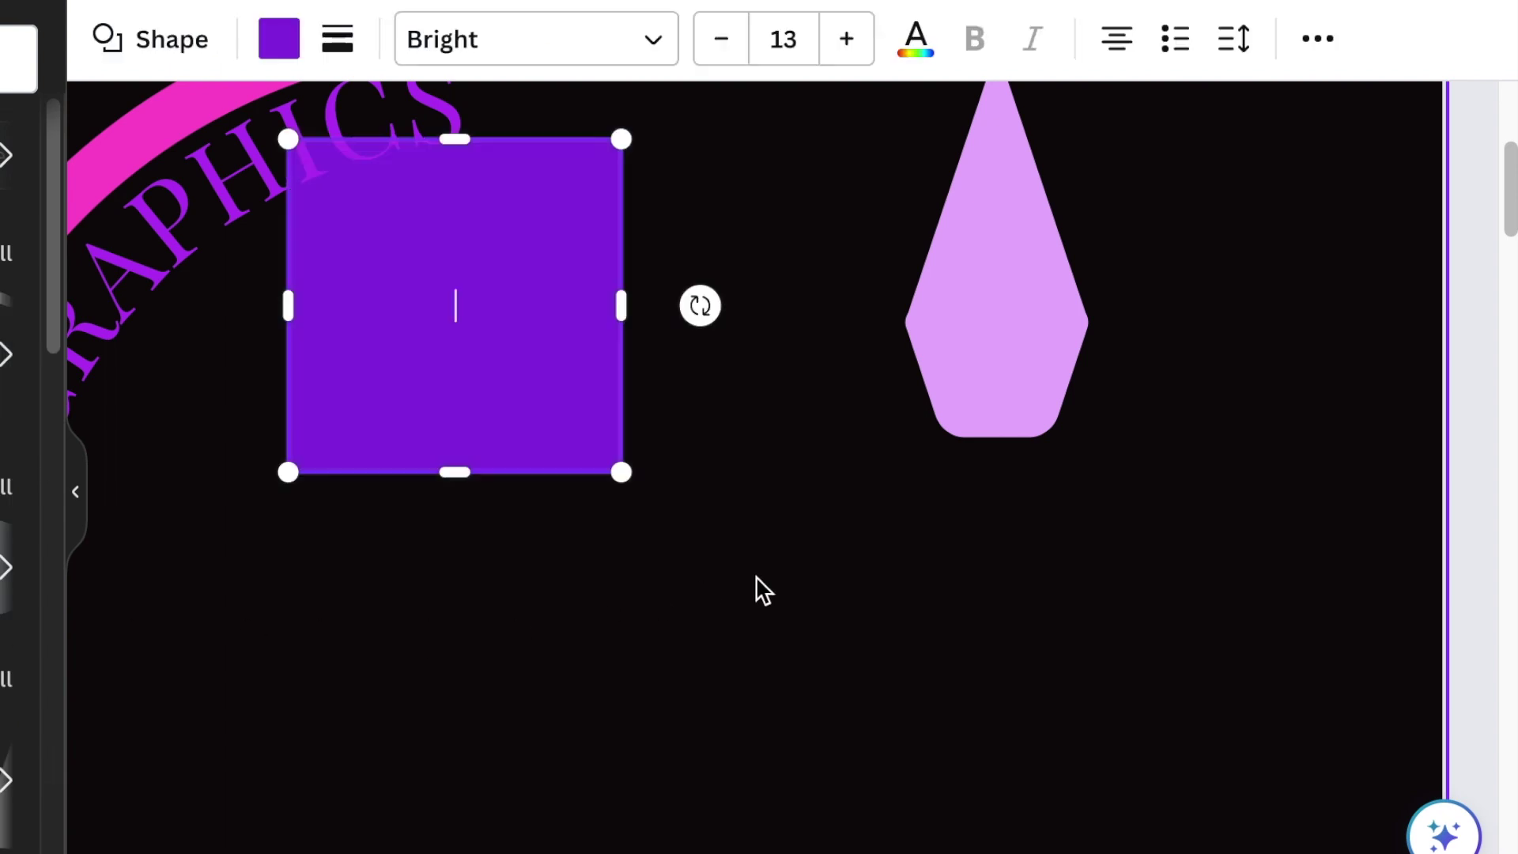
drag(620, 144, 376, 449)
drag(366, 552, 1032, 542)
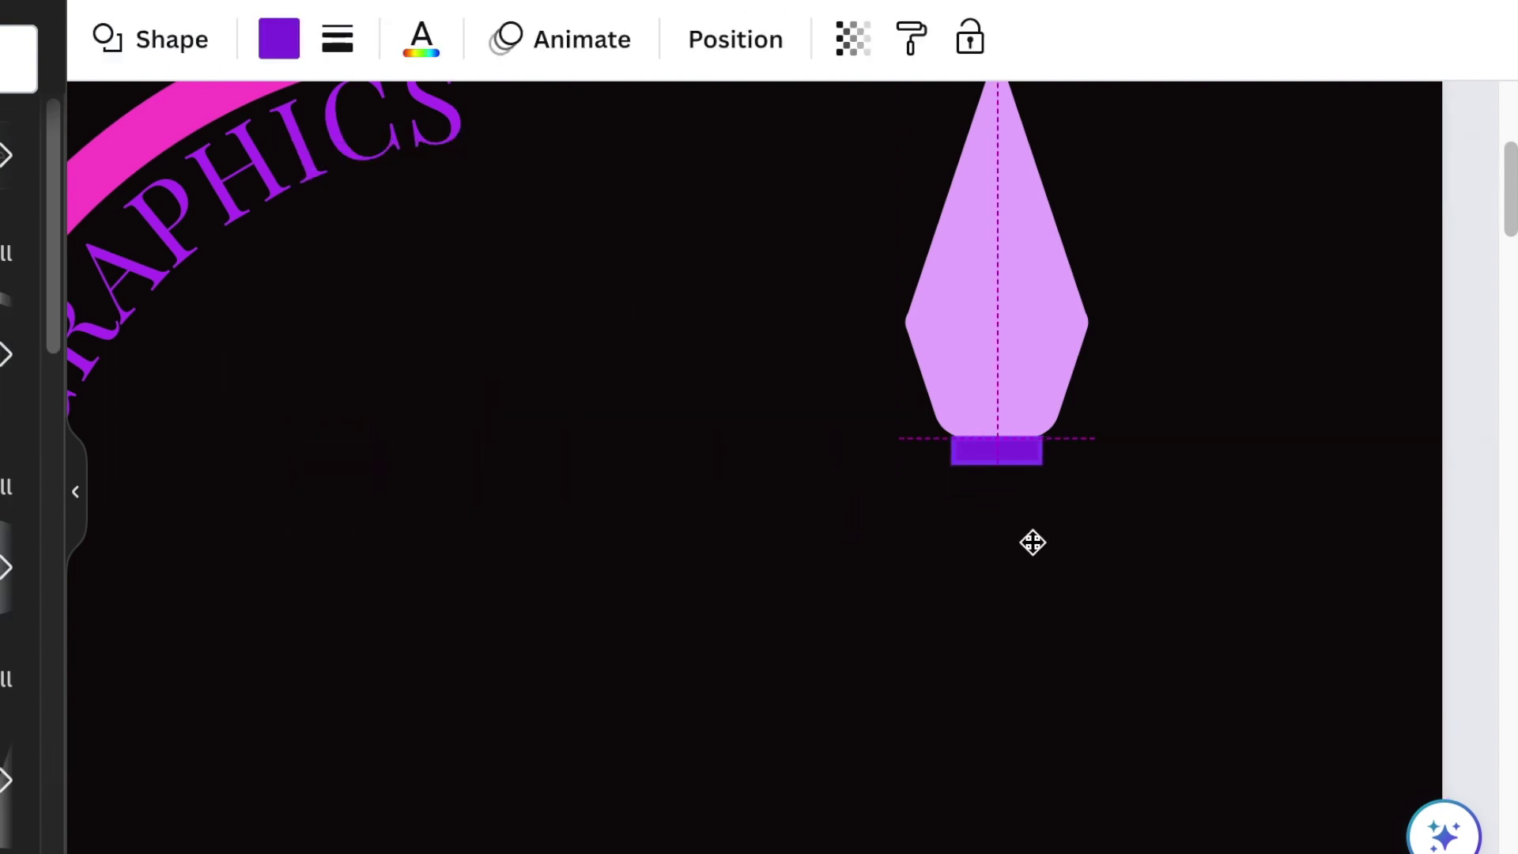
click(1035, 514)
click(996, 452)
key(Left)
key(Right)
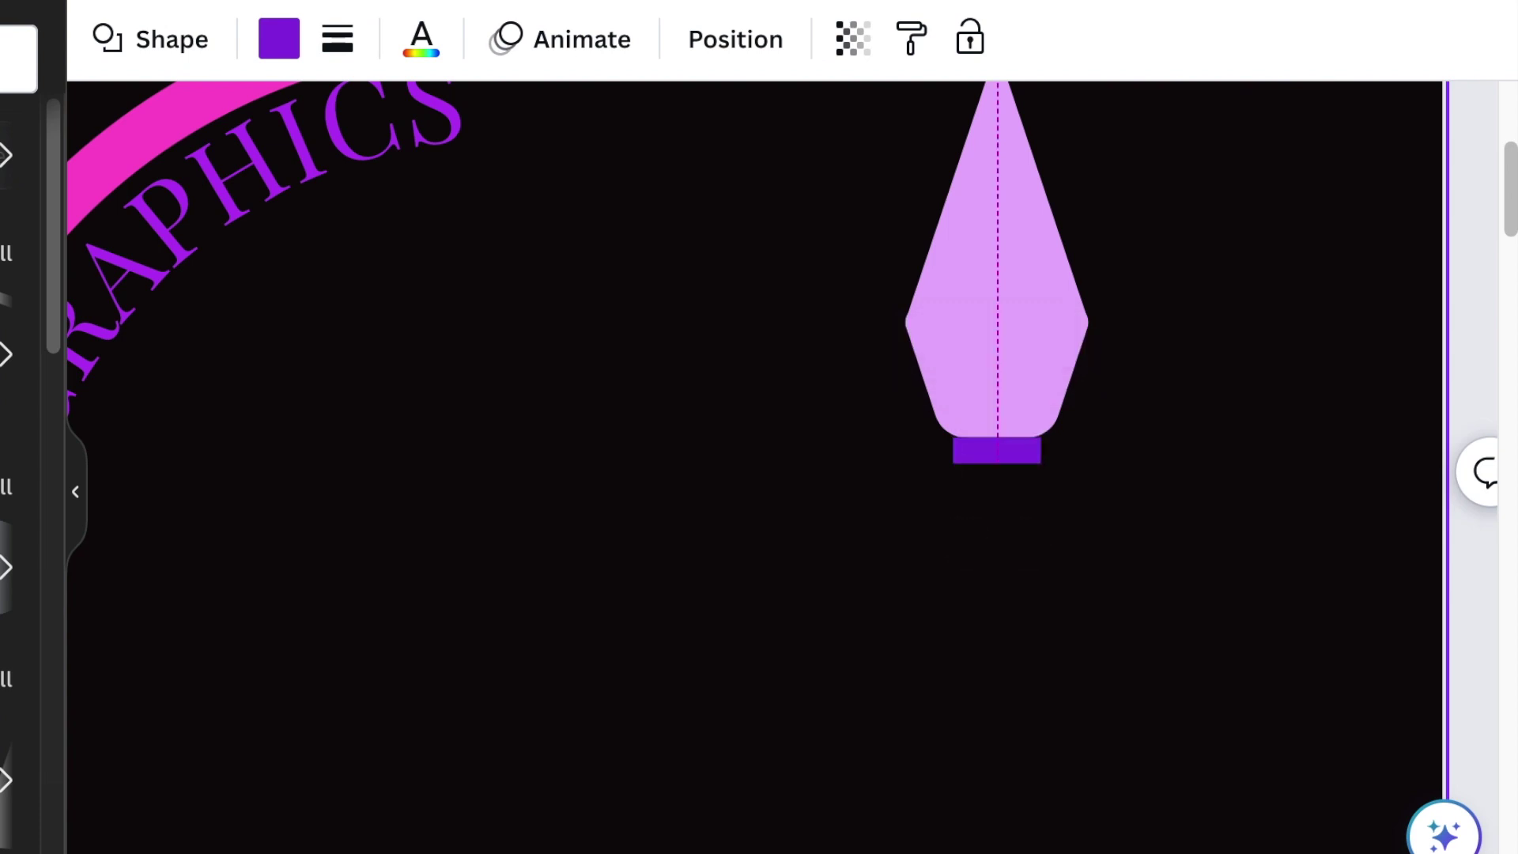
click(1008, 498)
Step: Duplicate the small purple rectangle, enlarge the copy, and center it directly below the original
click(995, 472)
key(ctrl+d)
drag(1047, 566, 1019, 591)
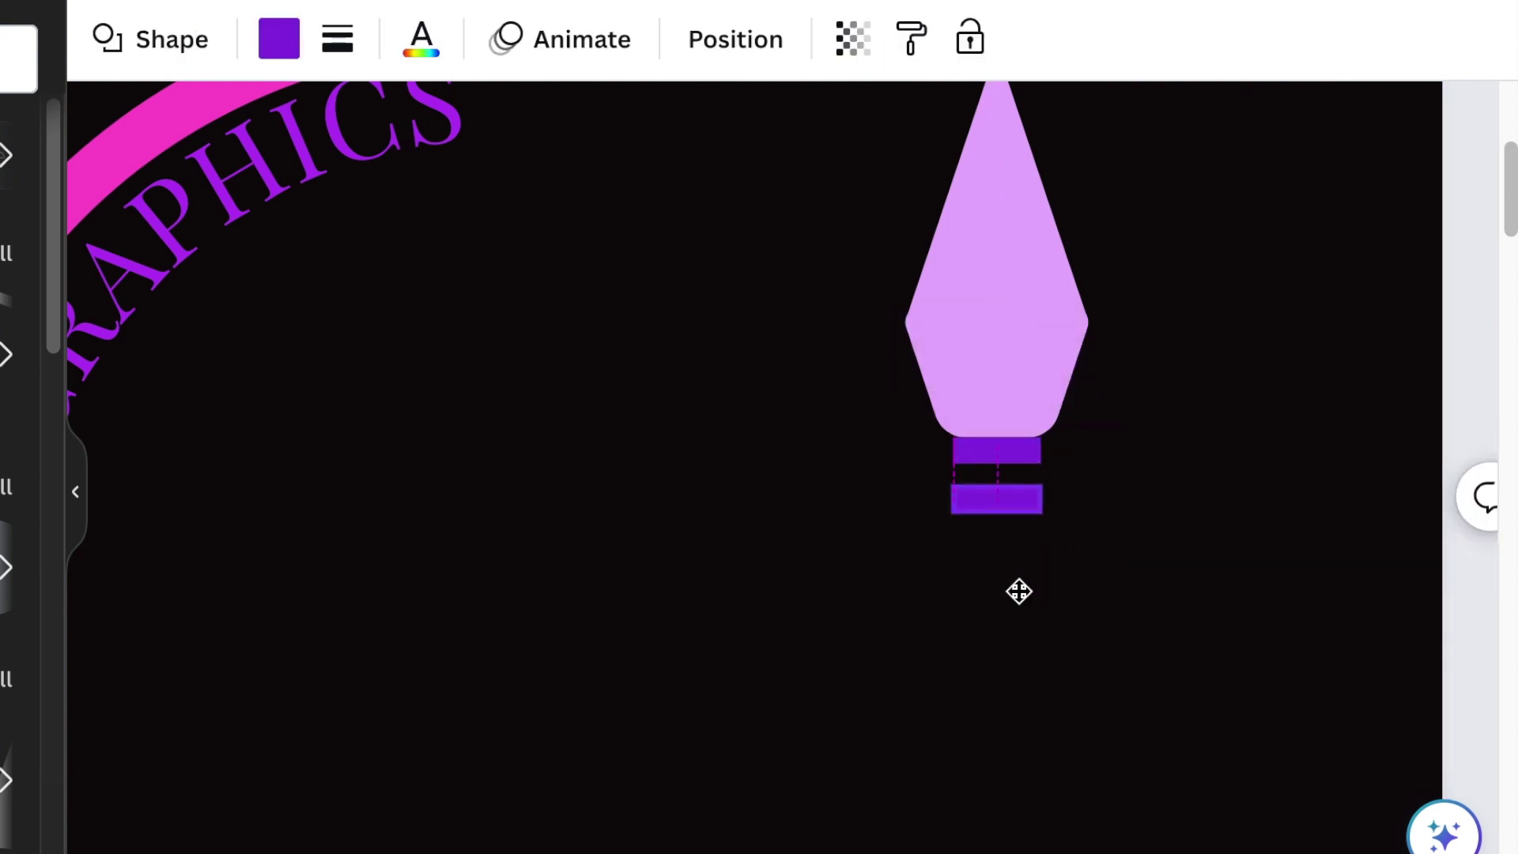
drag(952, 511, 923, 577)
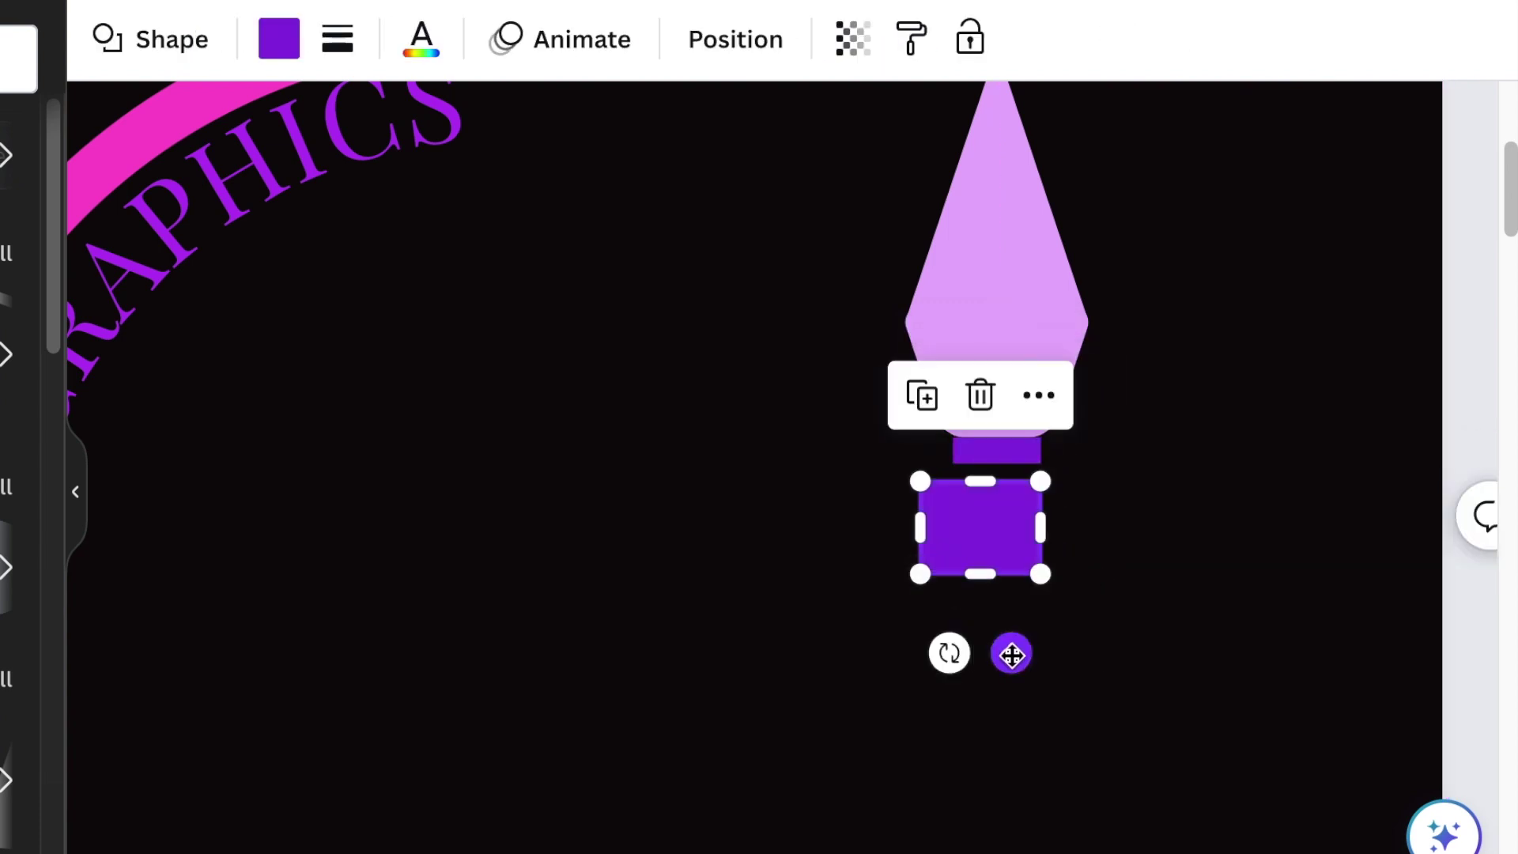
drag(1019, 658, 1034, 660)
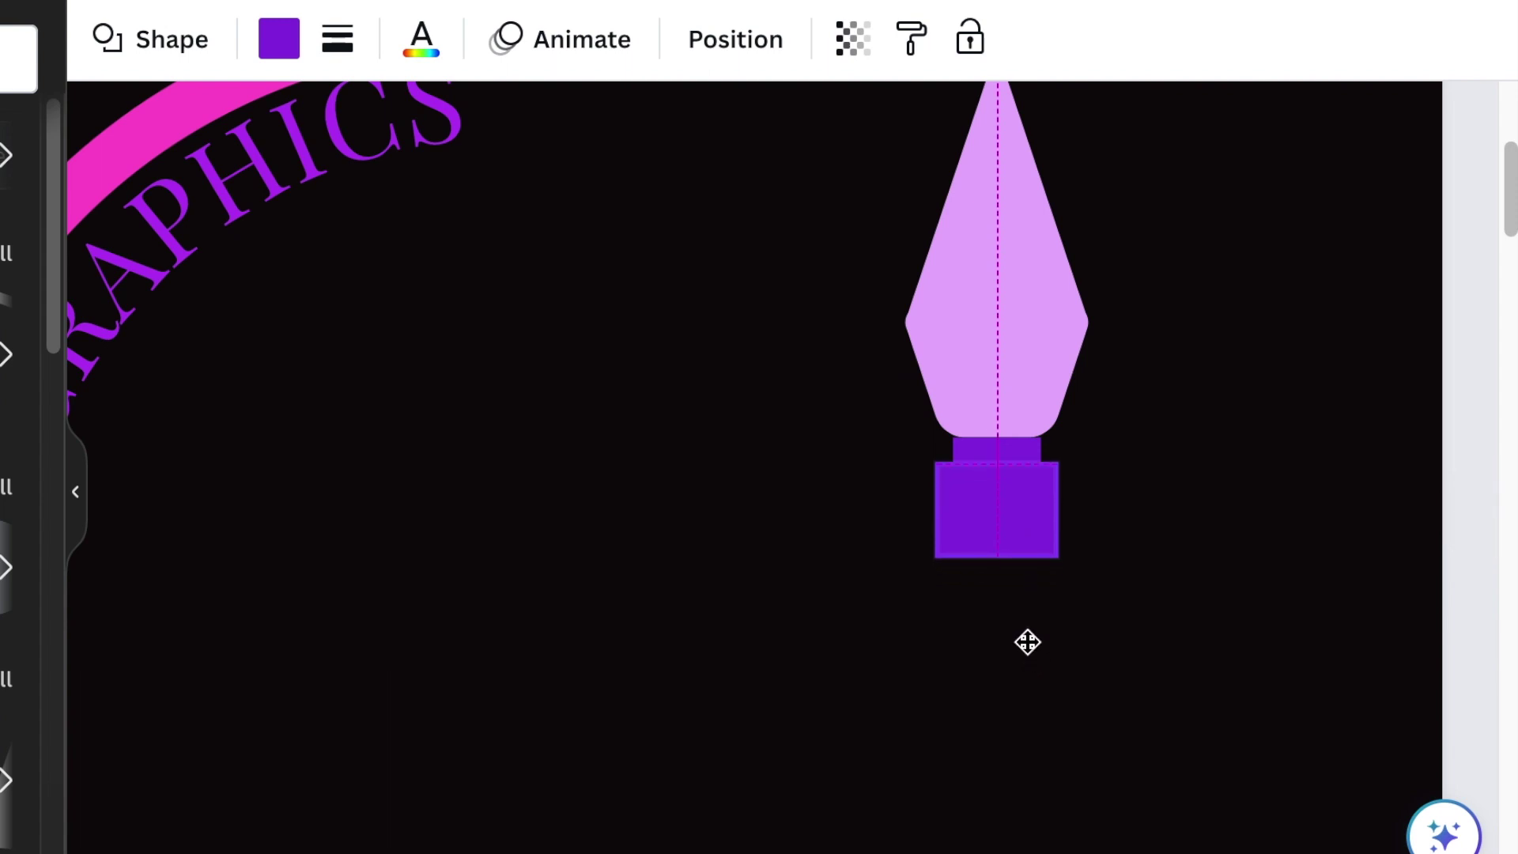
Step: Round the corners of the larger rectangle under the nib and recolor it a lighter purple
click(340, 39)
click(1135, 651)
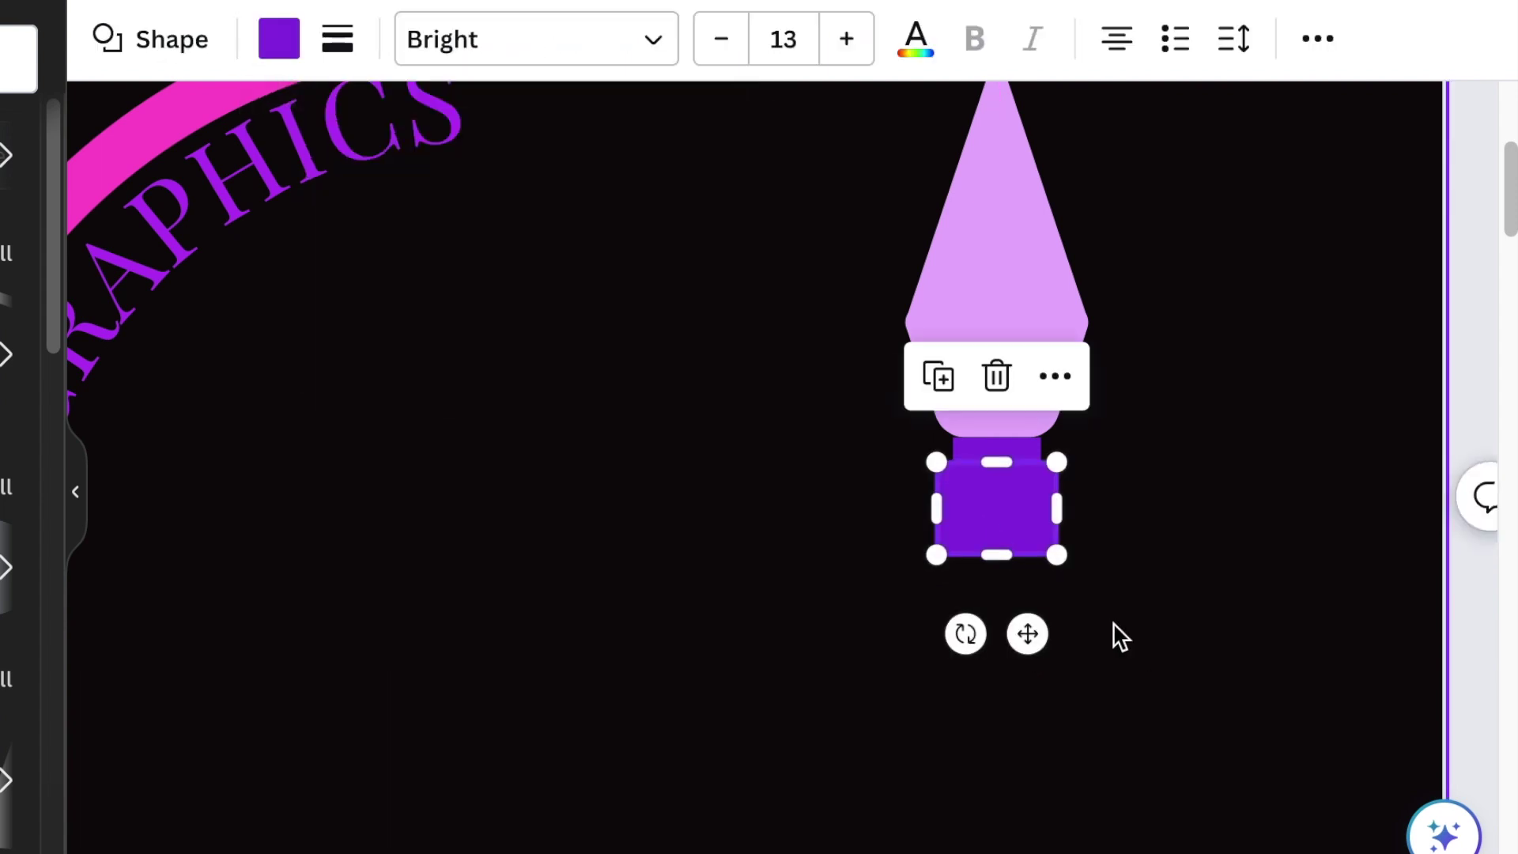
click(279, 40)
click(1066, 709)
scroll(1066, 709, down, 3)
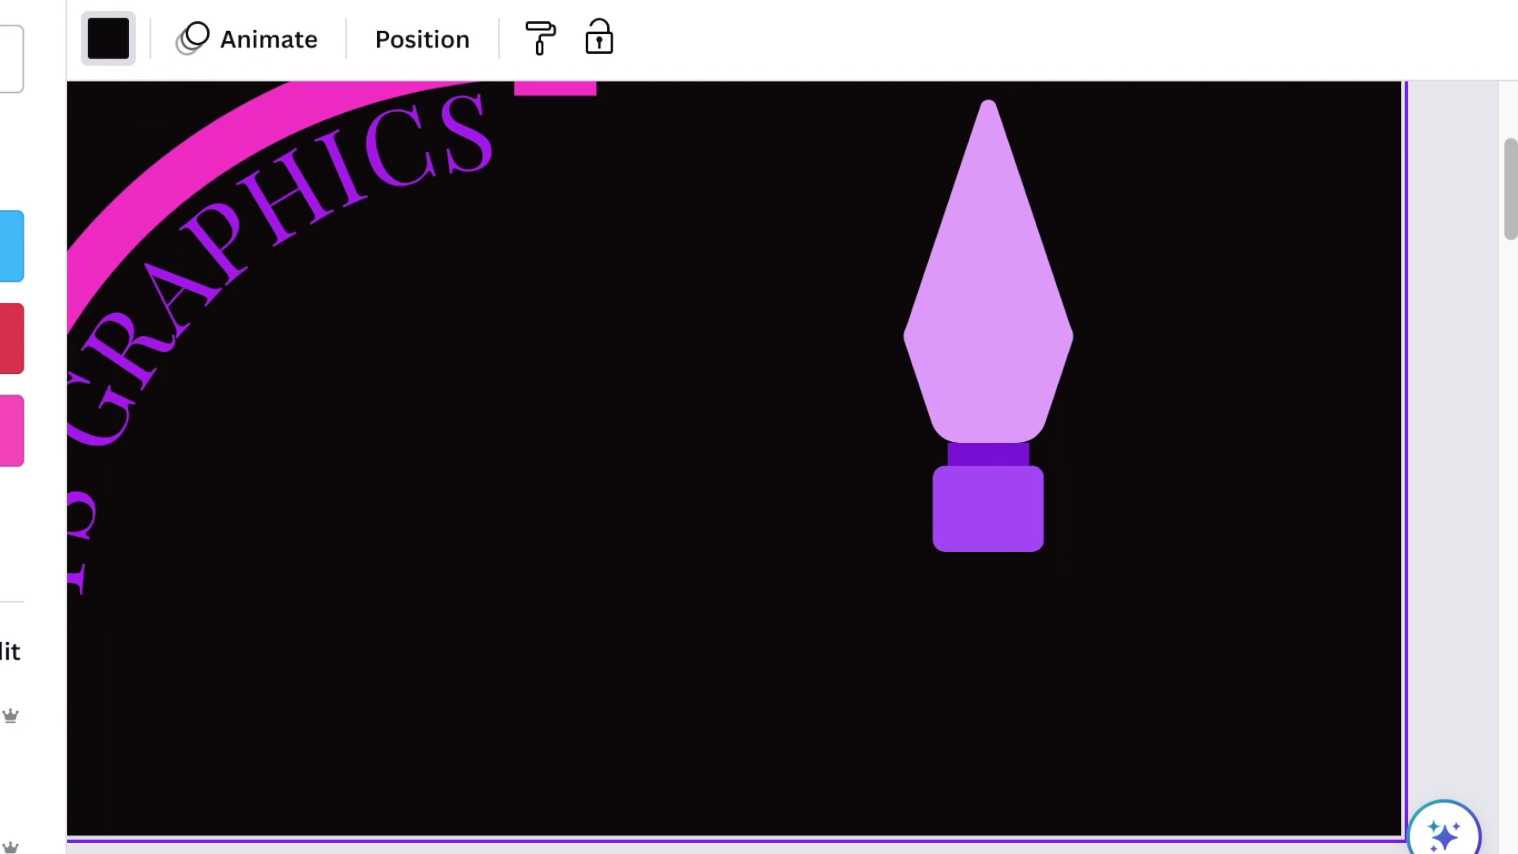
Step: Group the nib and the two purple rectangles beneath it into a single pen object
drag(1308, 145, 1012, 522)
click(1018, 633)
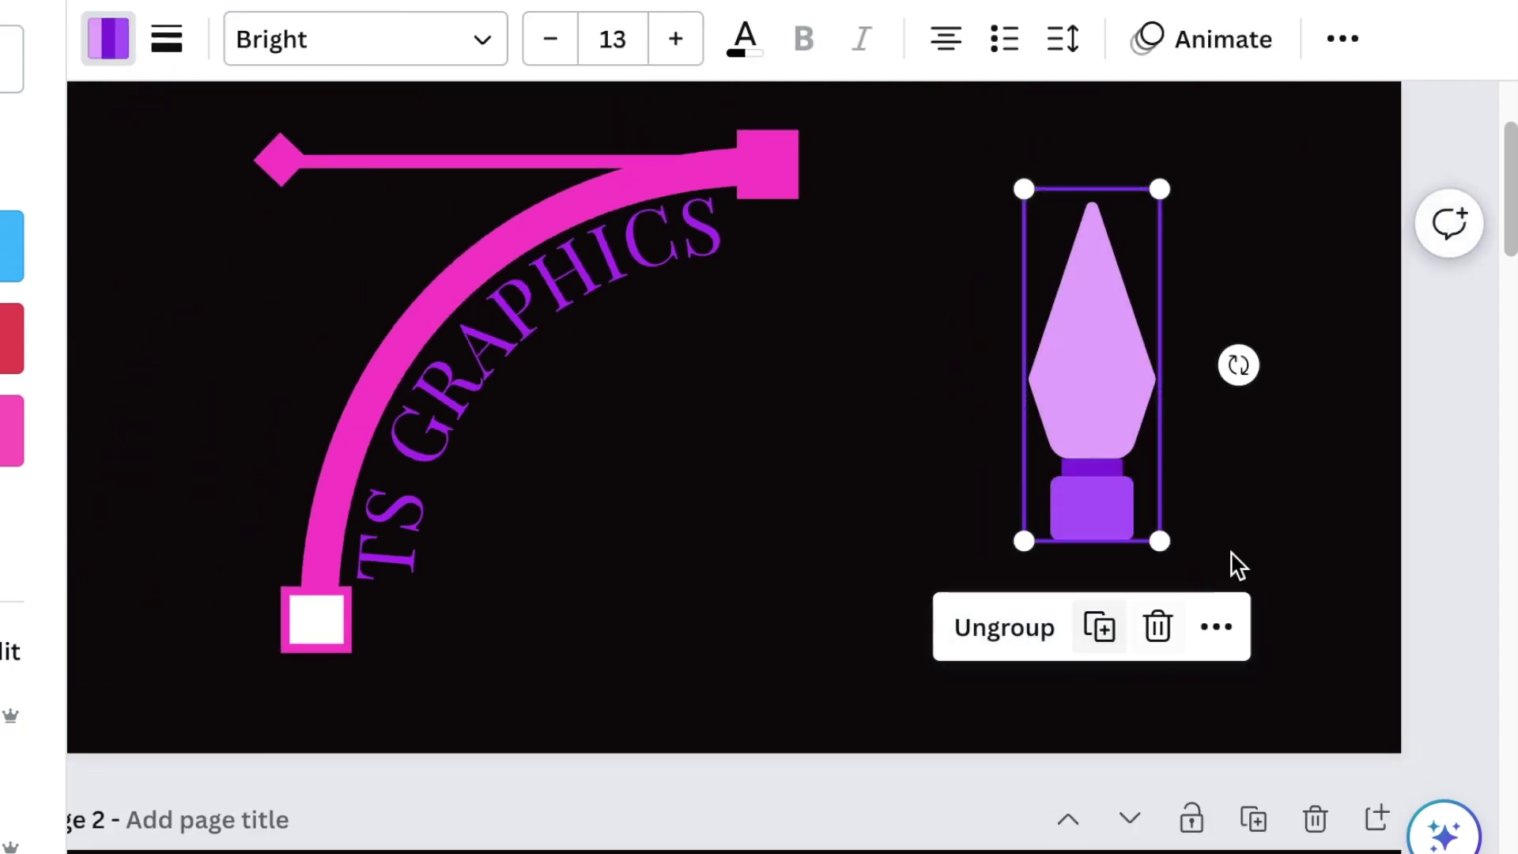
click(1287, 505)
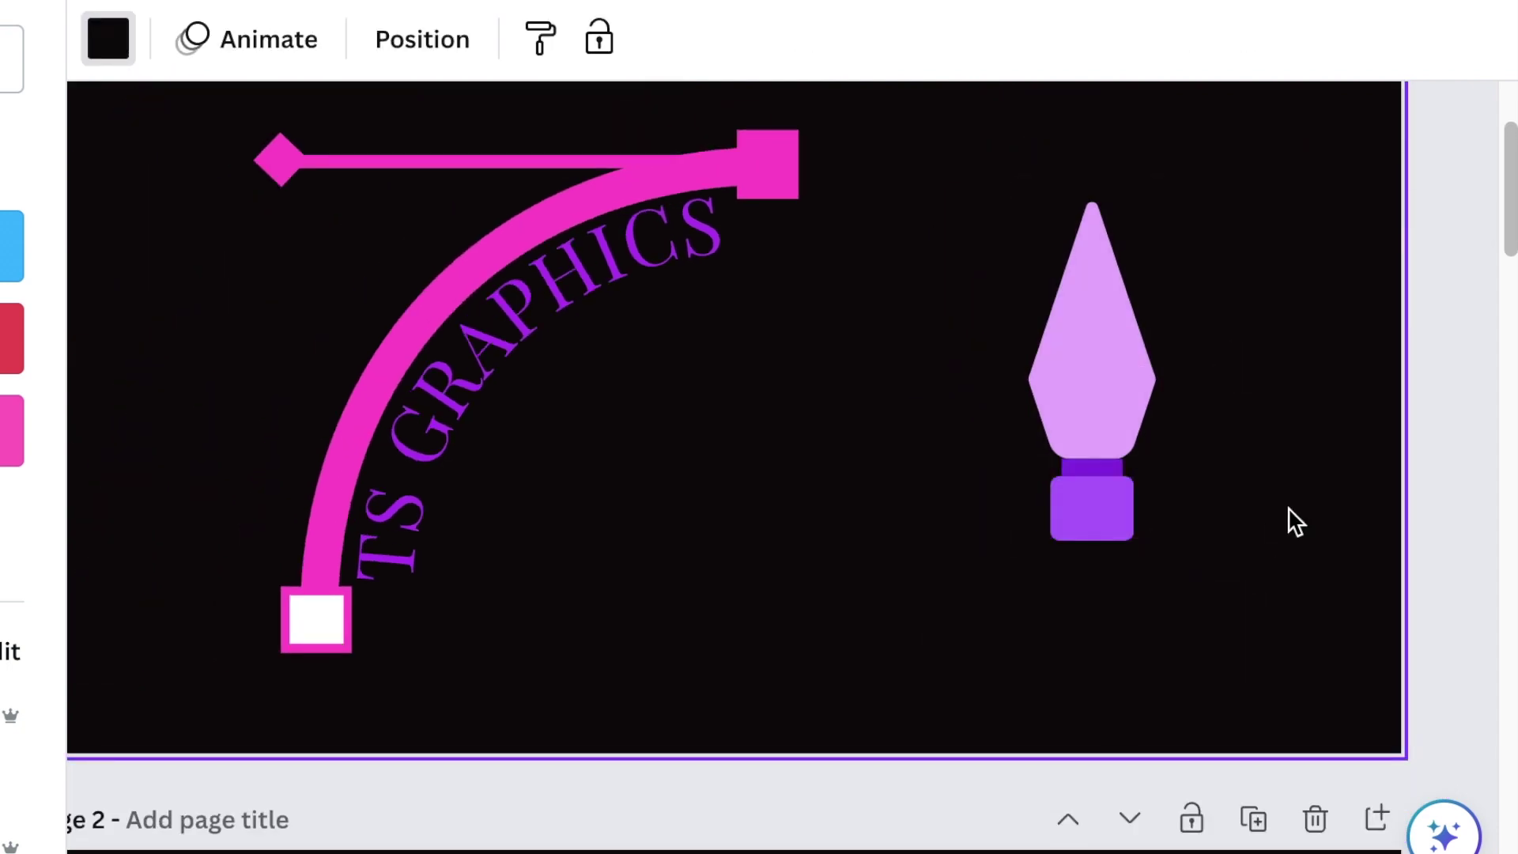
Step: Add a straight line and reshape it into a short vertical line beside the pen nib
key(l)
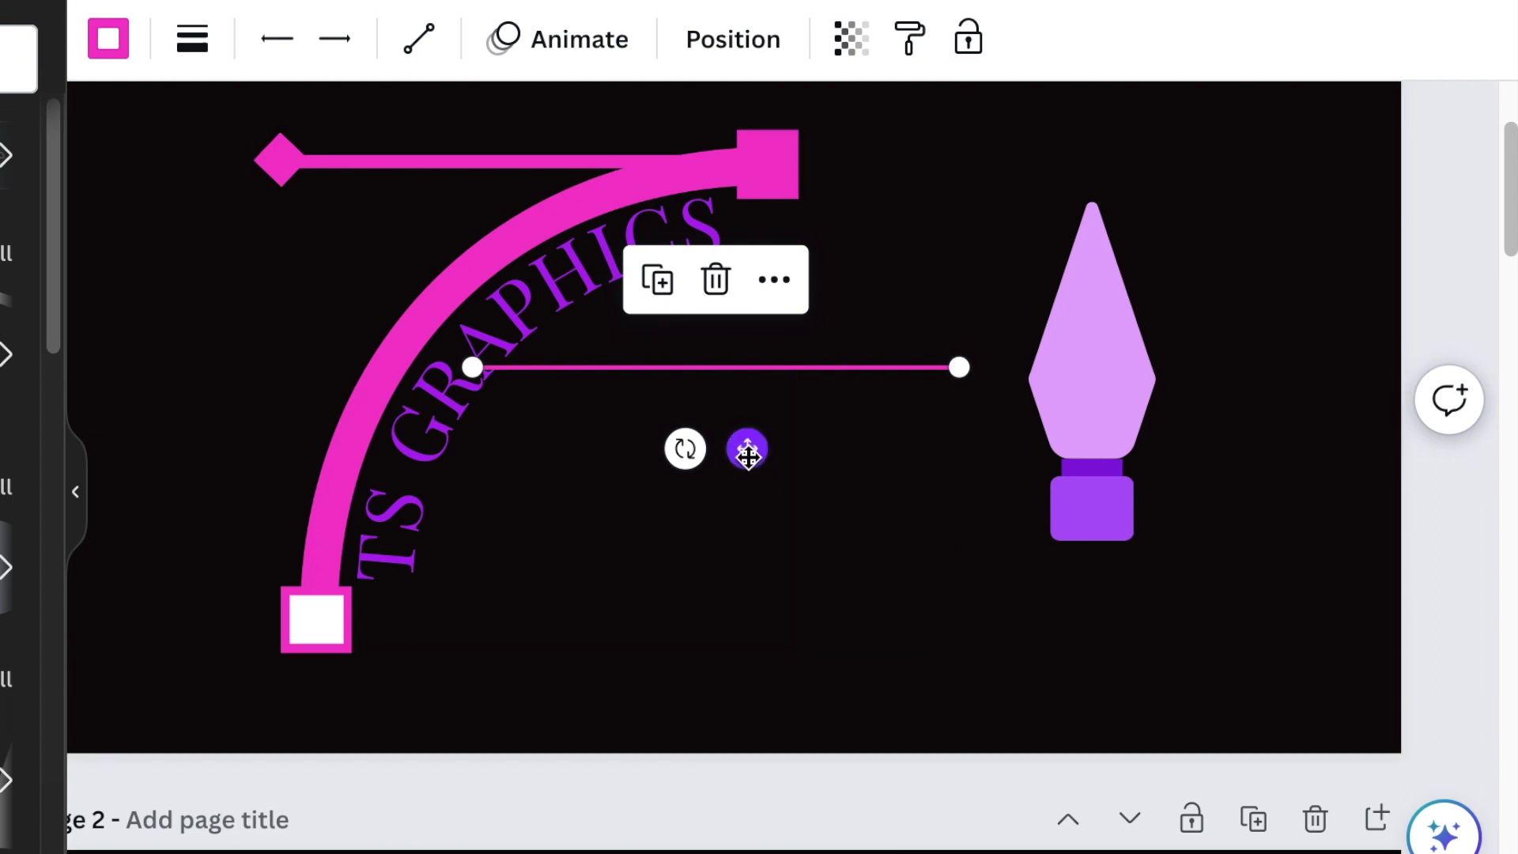
drag(747, 444, 1121, 593)
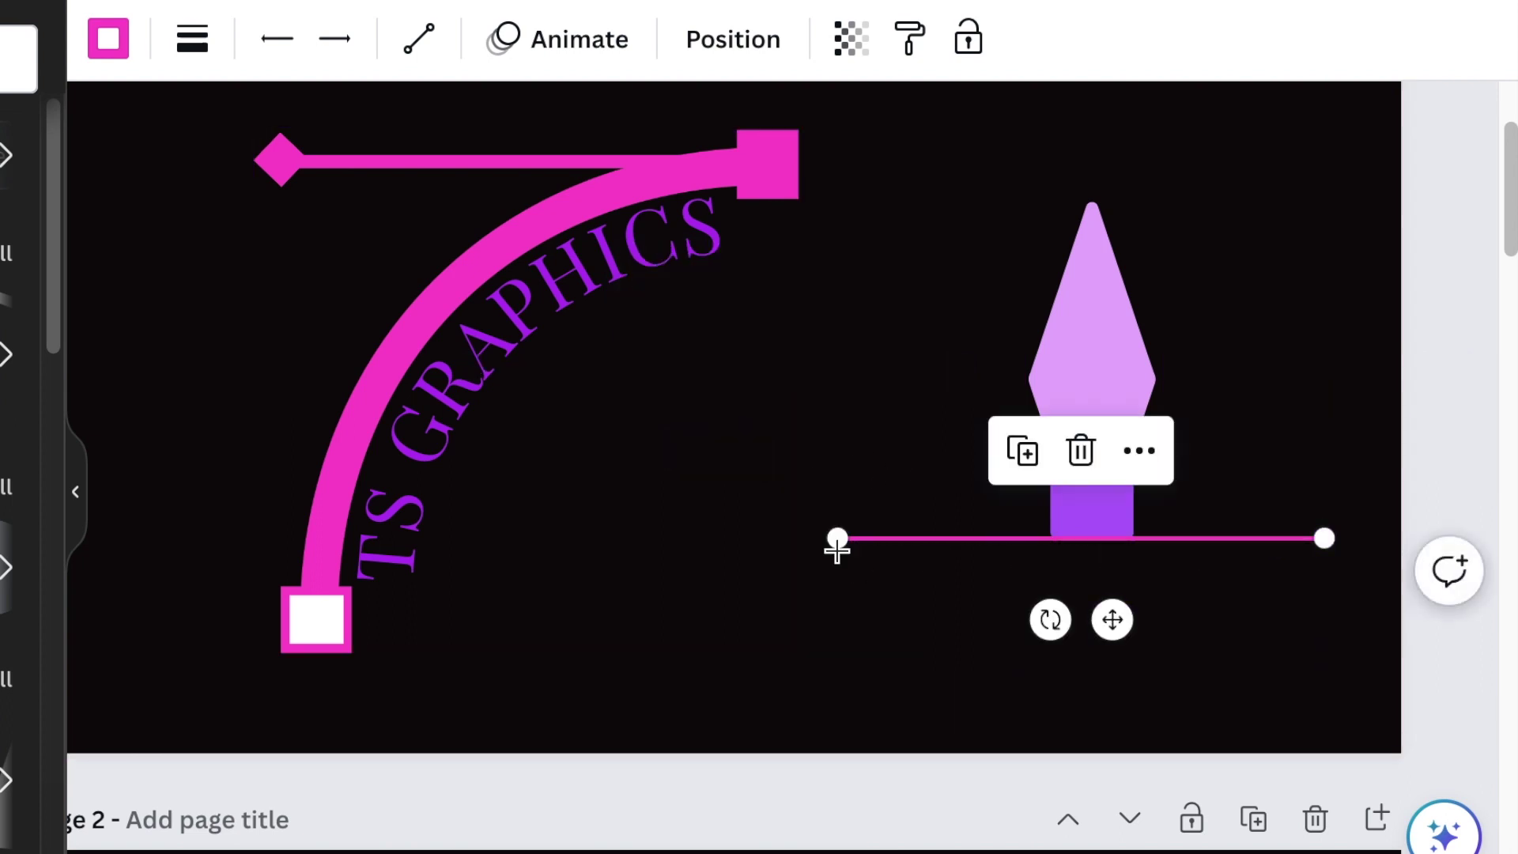
drag(837, 541, 1280, 250)
drag(1295, 528, 1234, 444)
Step: Recolor the vertical line dark purple and set its line weight to 6
click(108, 39)
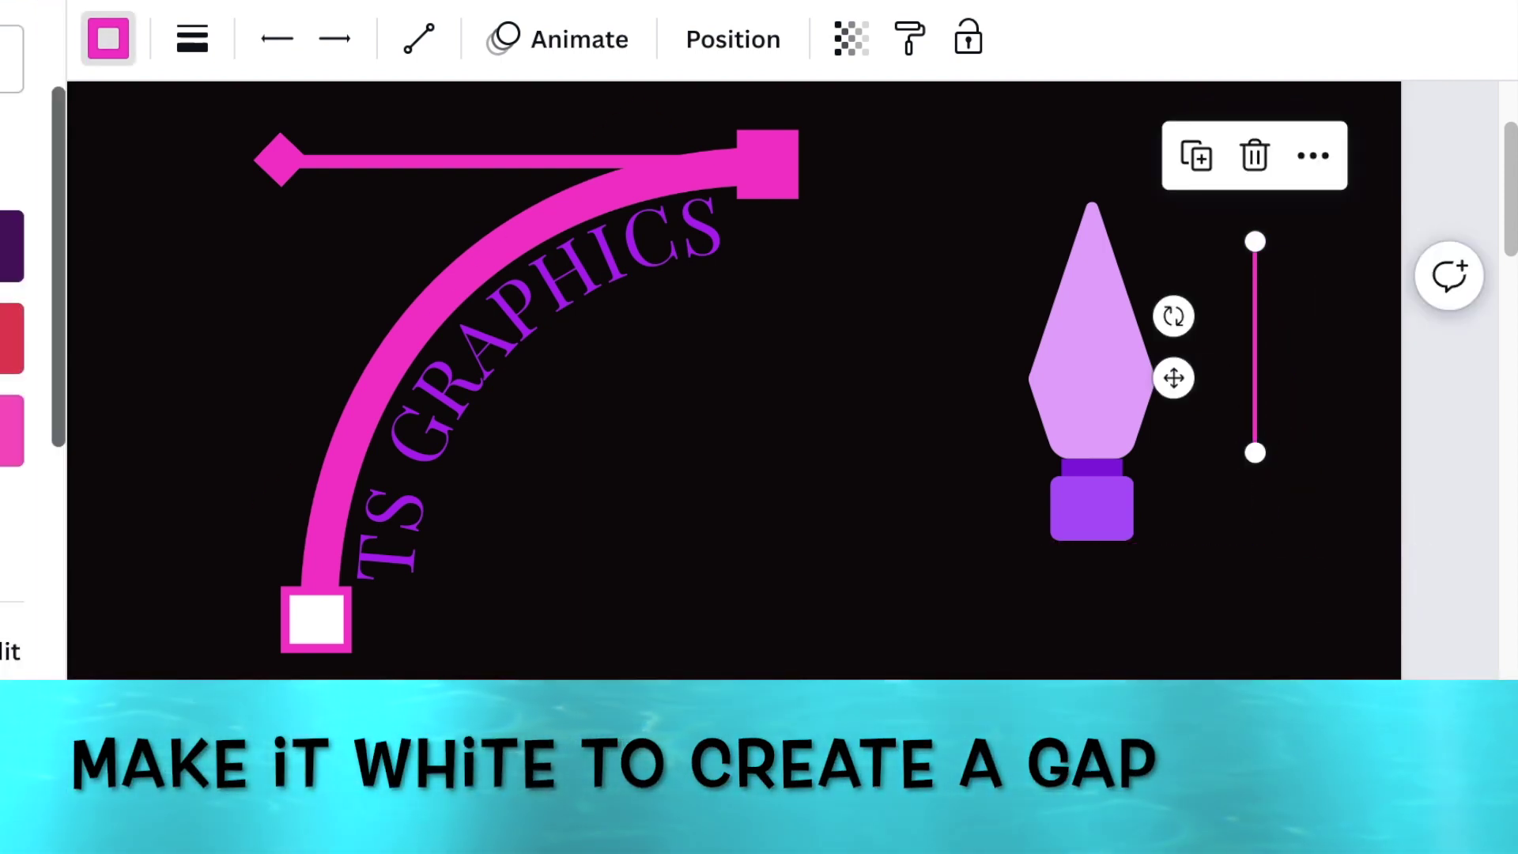
click(1, 317)
click(213, 43)
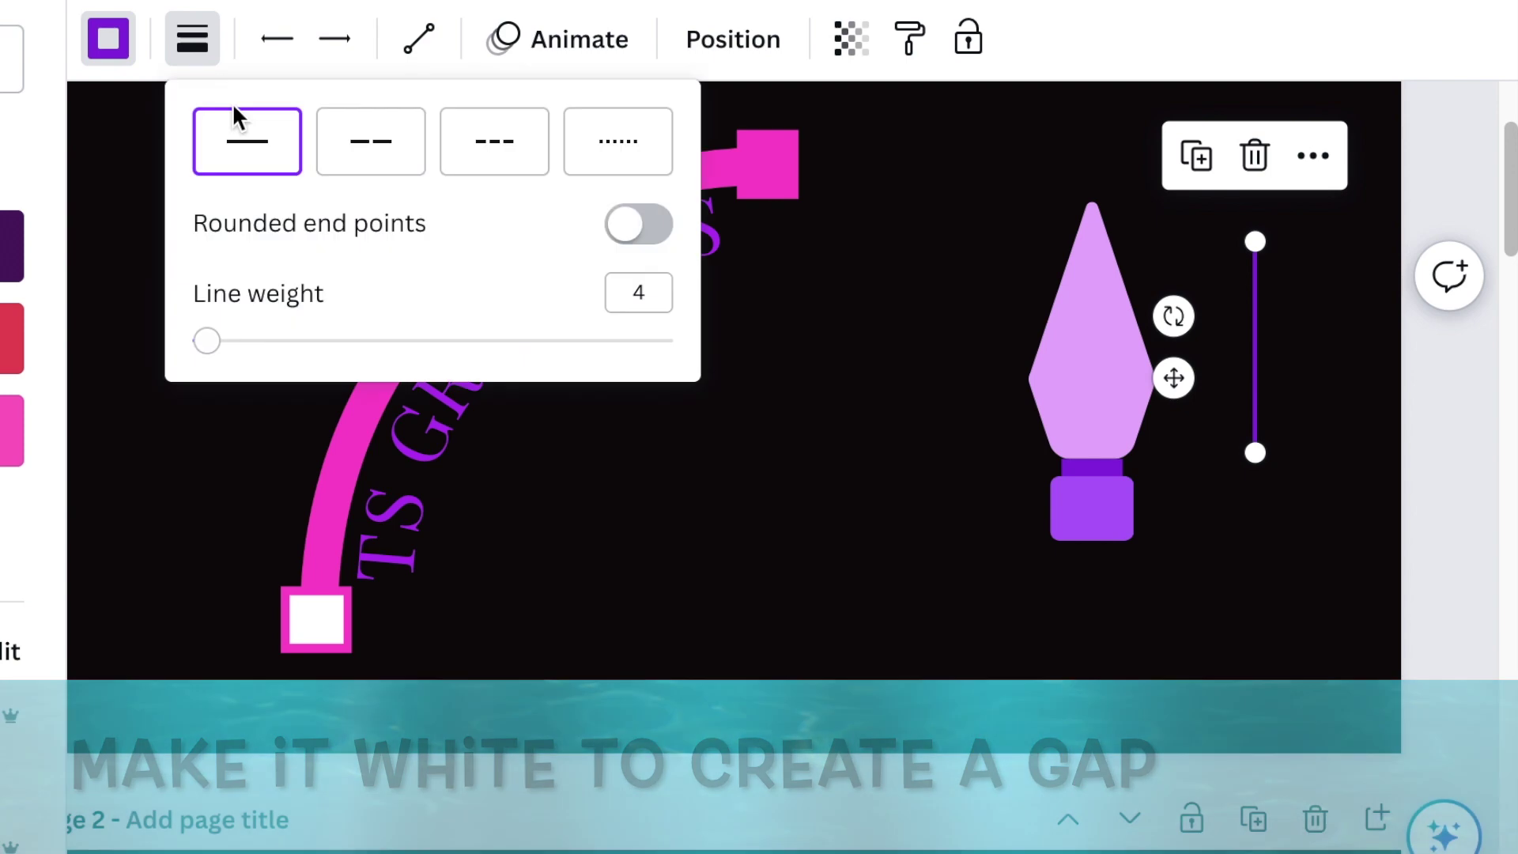
Step: Keep the line straight and give its lower end an open circle
click(423, 49)
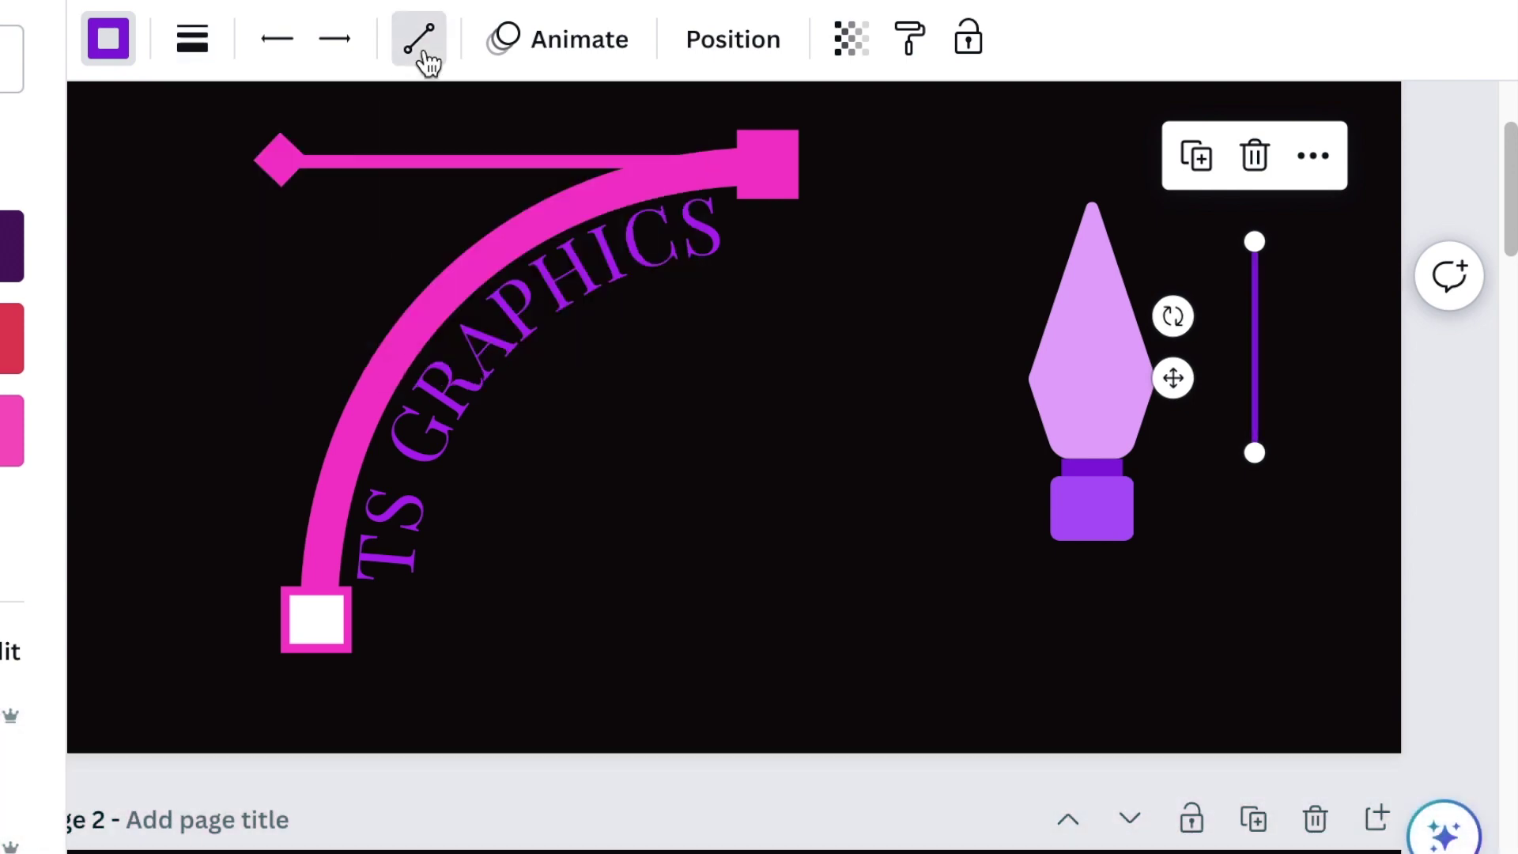
click(336, 47)
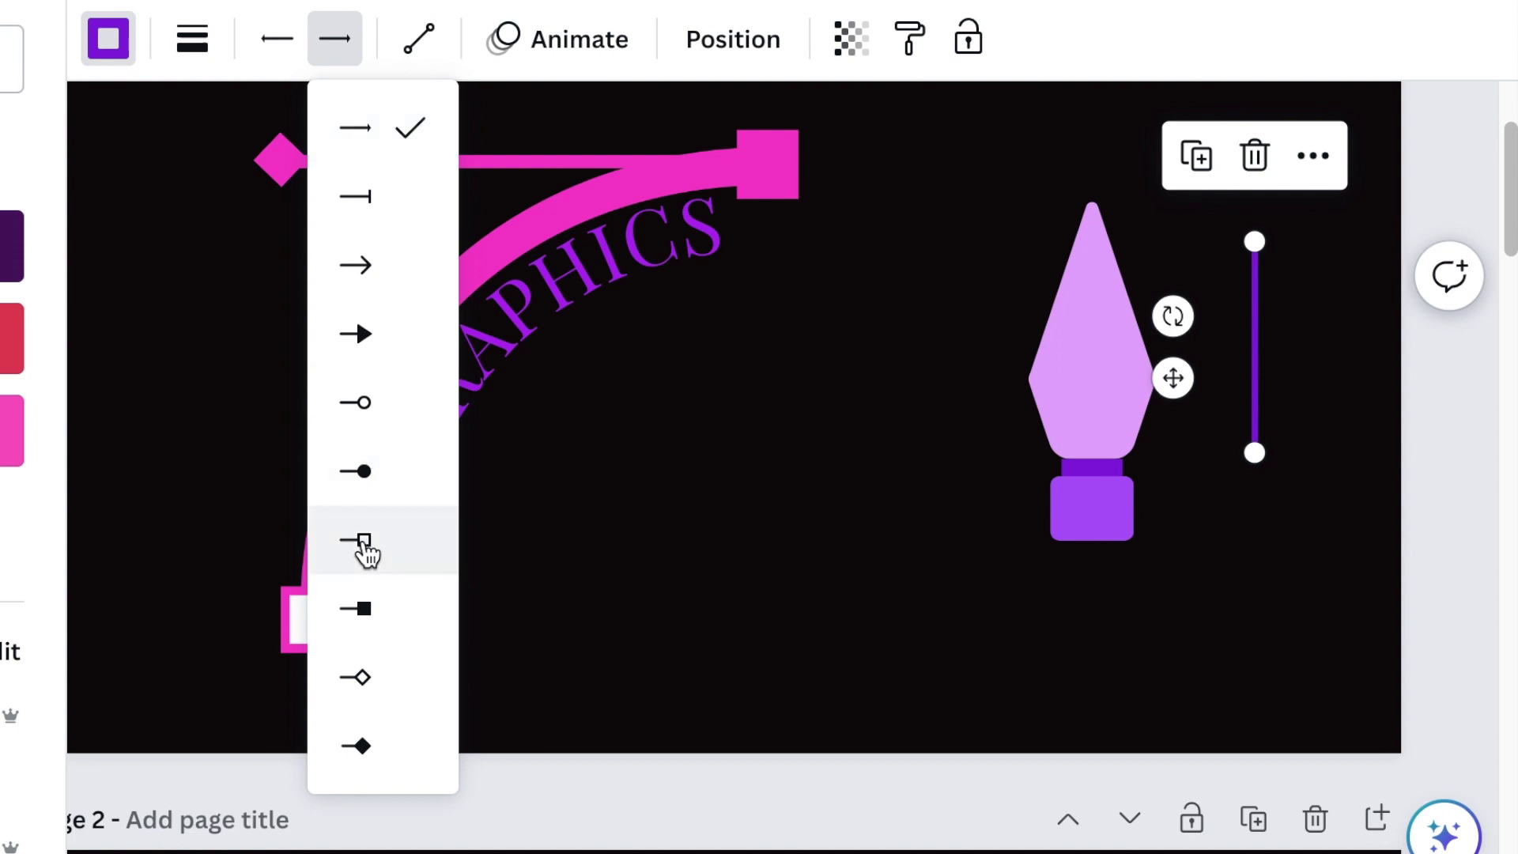
click(364, 415)
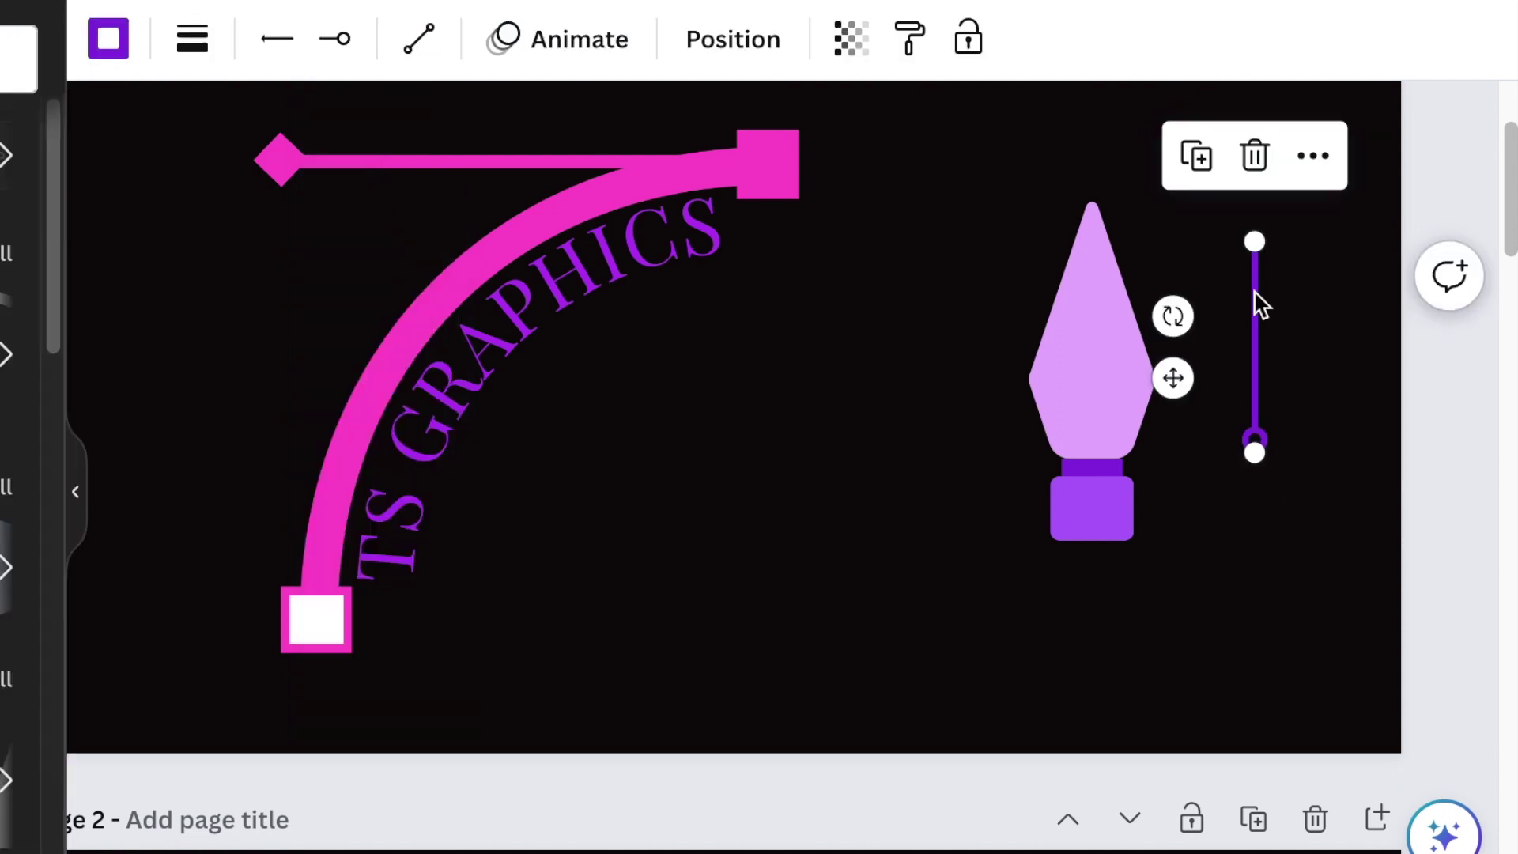
Step: Shorten the circle-ended line from its upper end and place it on the pen nib
drag(1254, 241, 1258, 318)
drag(1176, 416, 1016, 311)
key(Escape)
Step: Align the line's upper endpoint with the nib's tip so the line runs straight down the nib
scroll(1159, 322, up, 5)
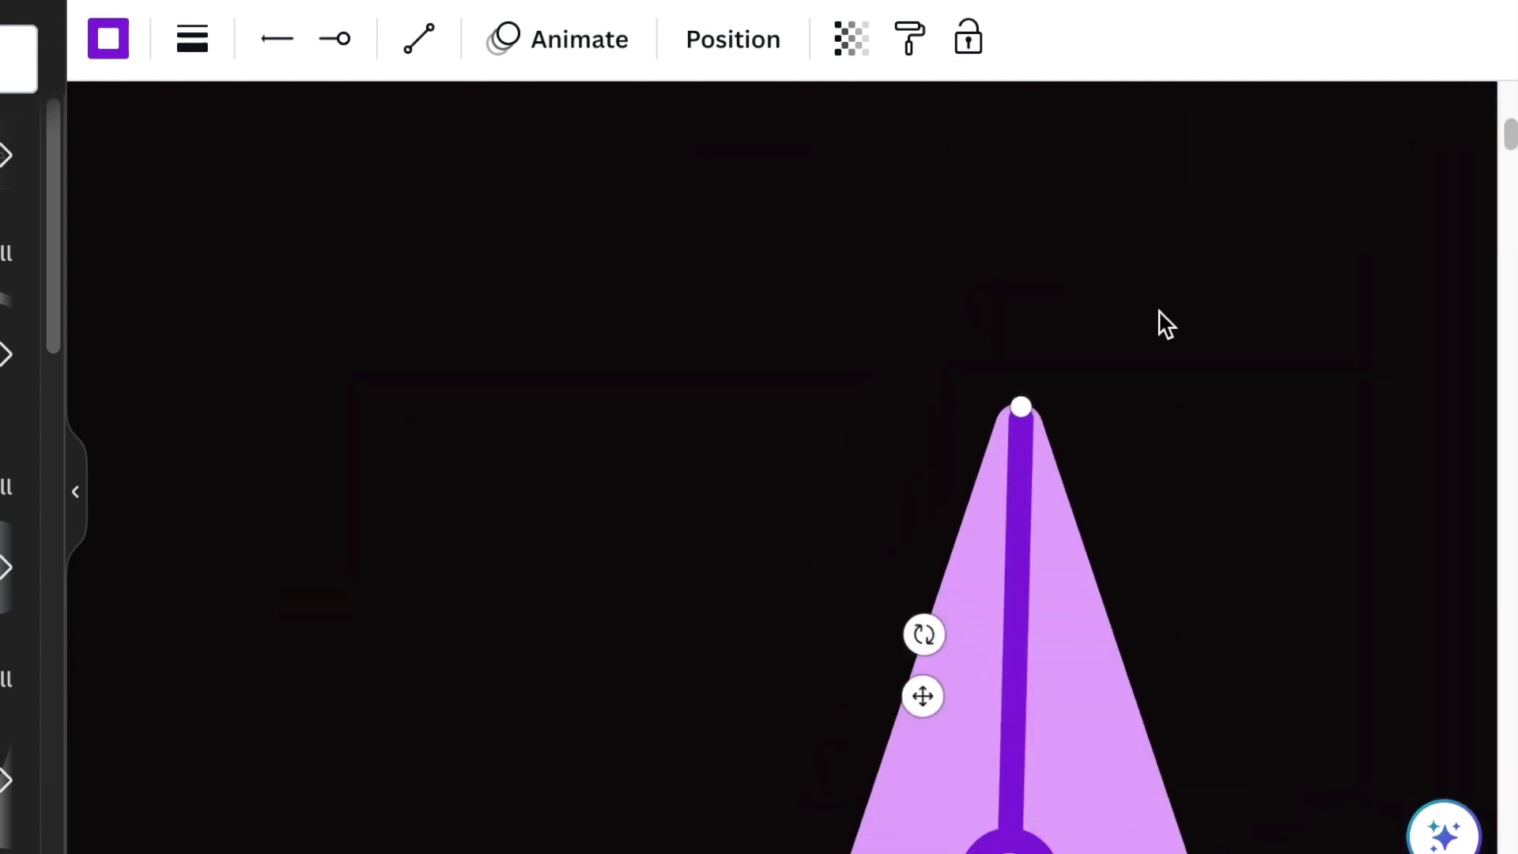
click(1159, 322)
click(1023, 453)
drag(1019, 406, 1012, 403)
drag(1013, 403, 1012, 403)
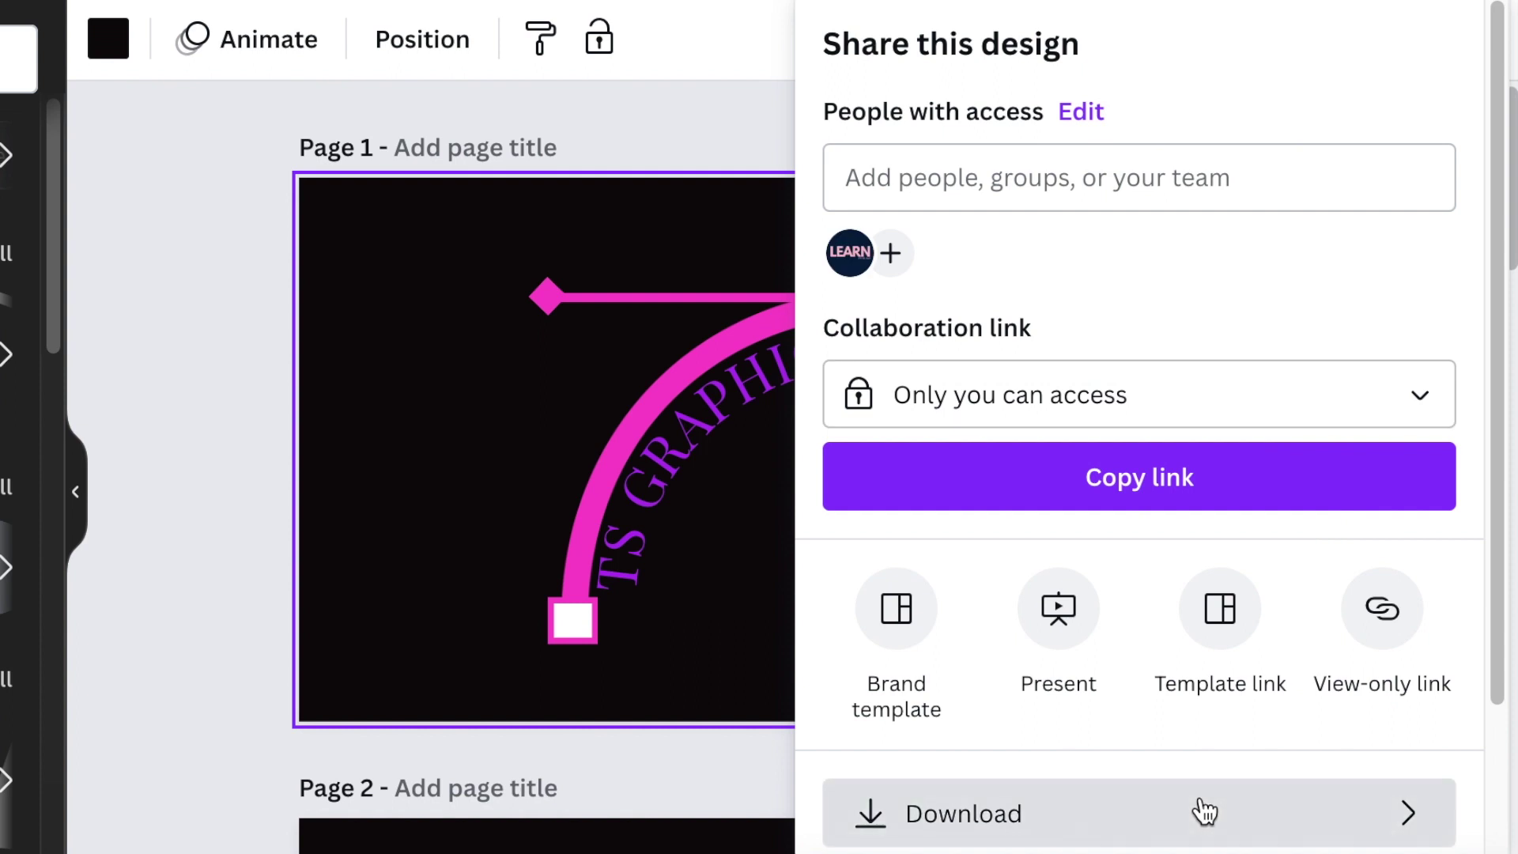
Step: Download only page 1 of the design as a PNG at size 1
click(1202, 810)
click(874, 407)
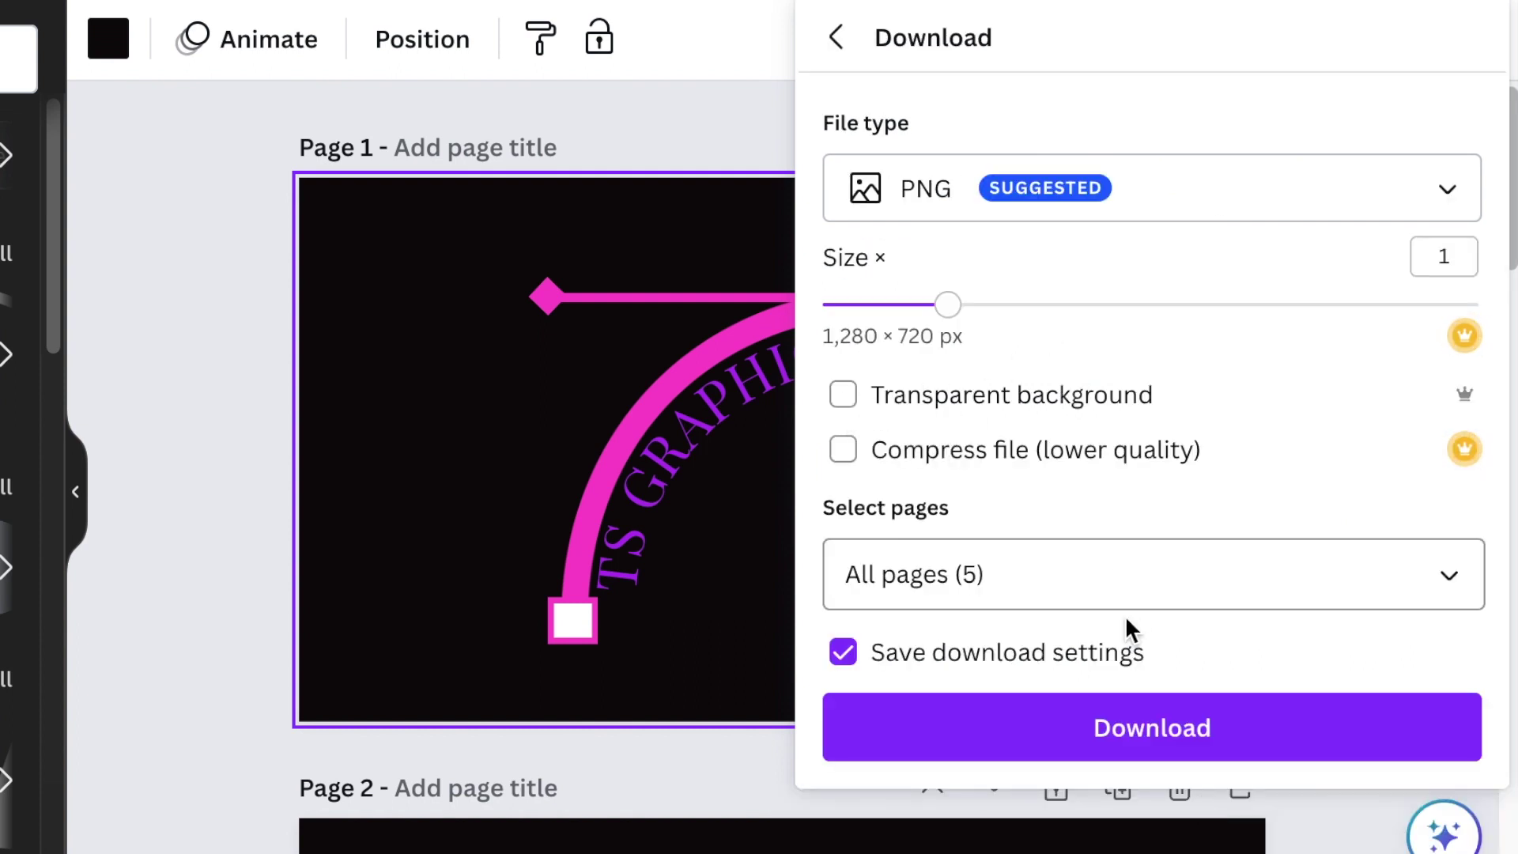
click(1463, 587)
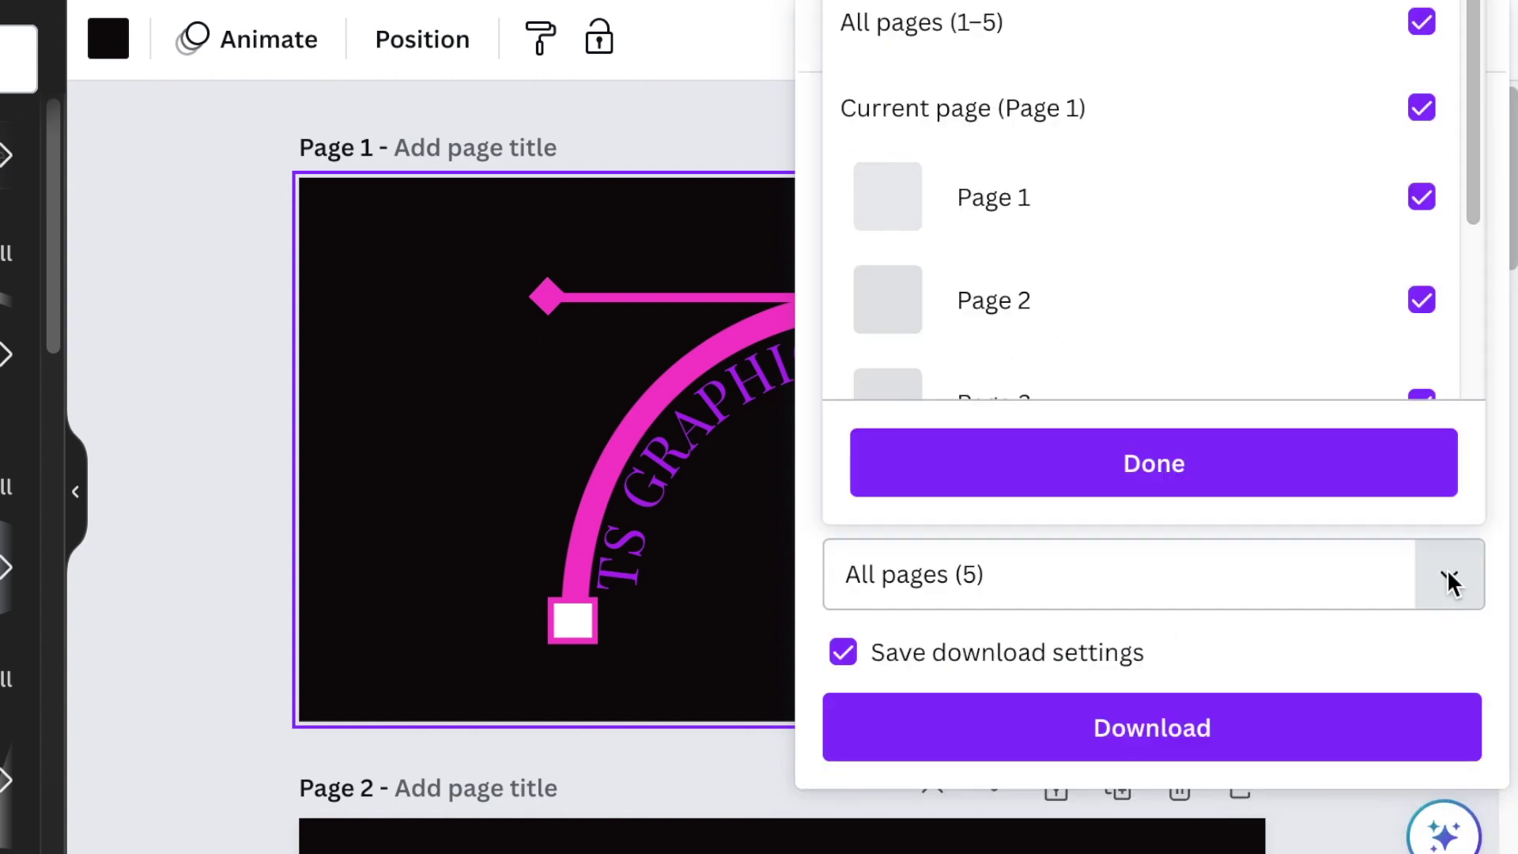
click(1420, 24)
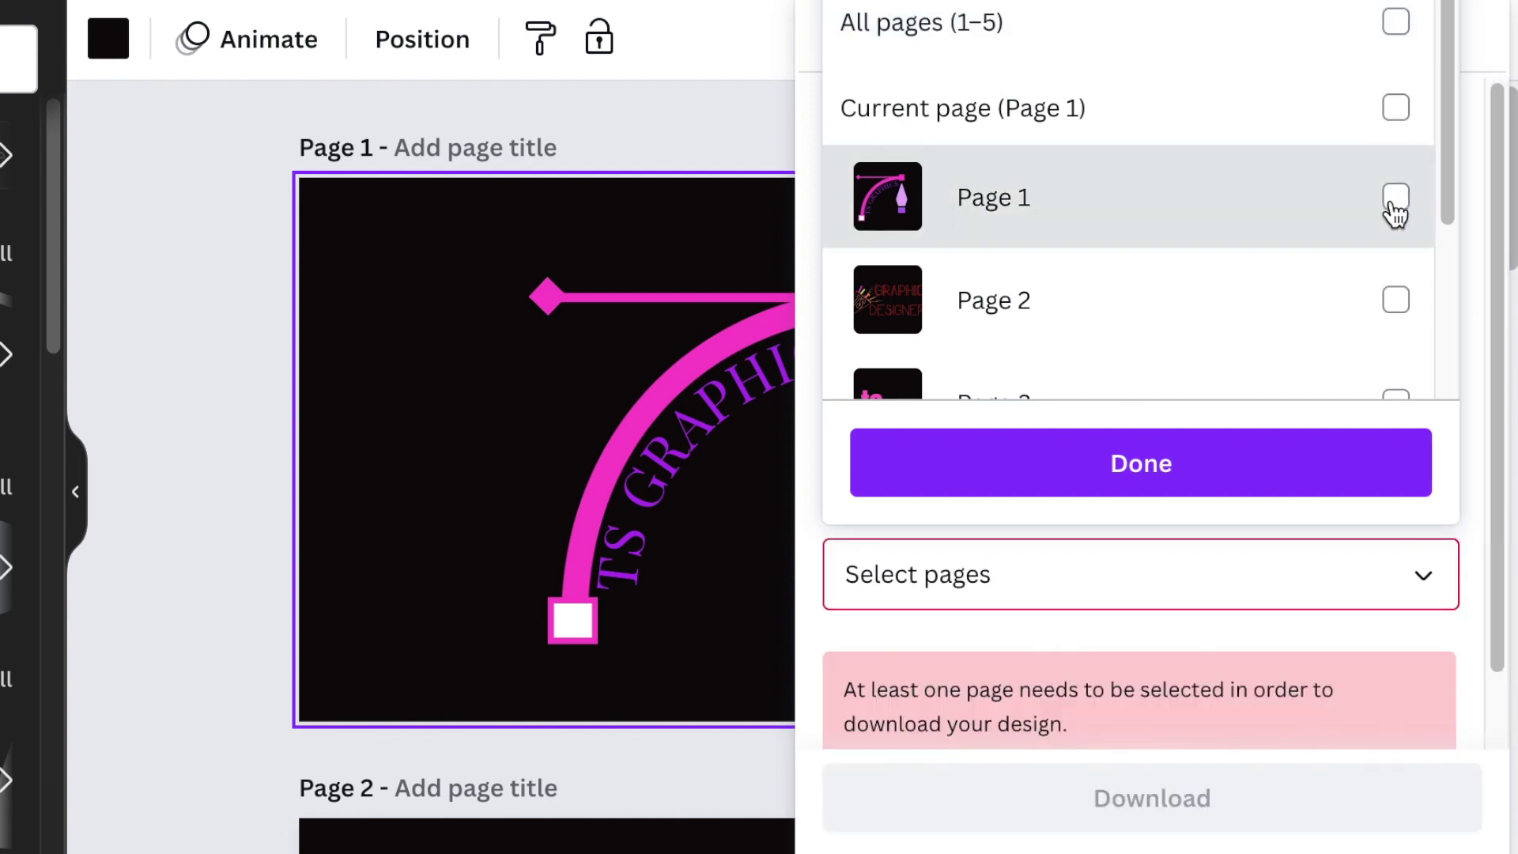
click(1416, 195)
click(1271, 484)
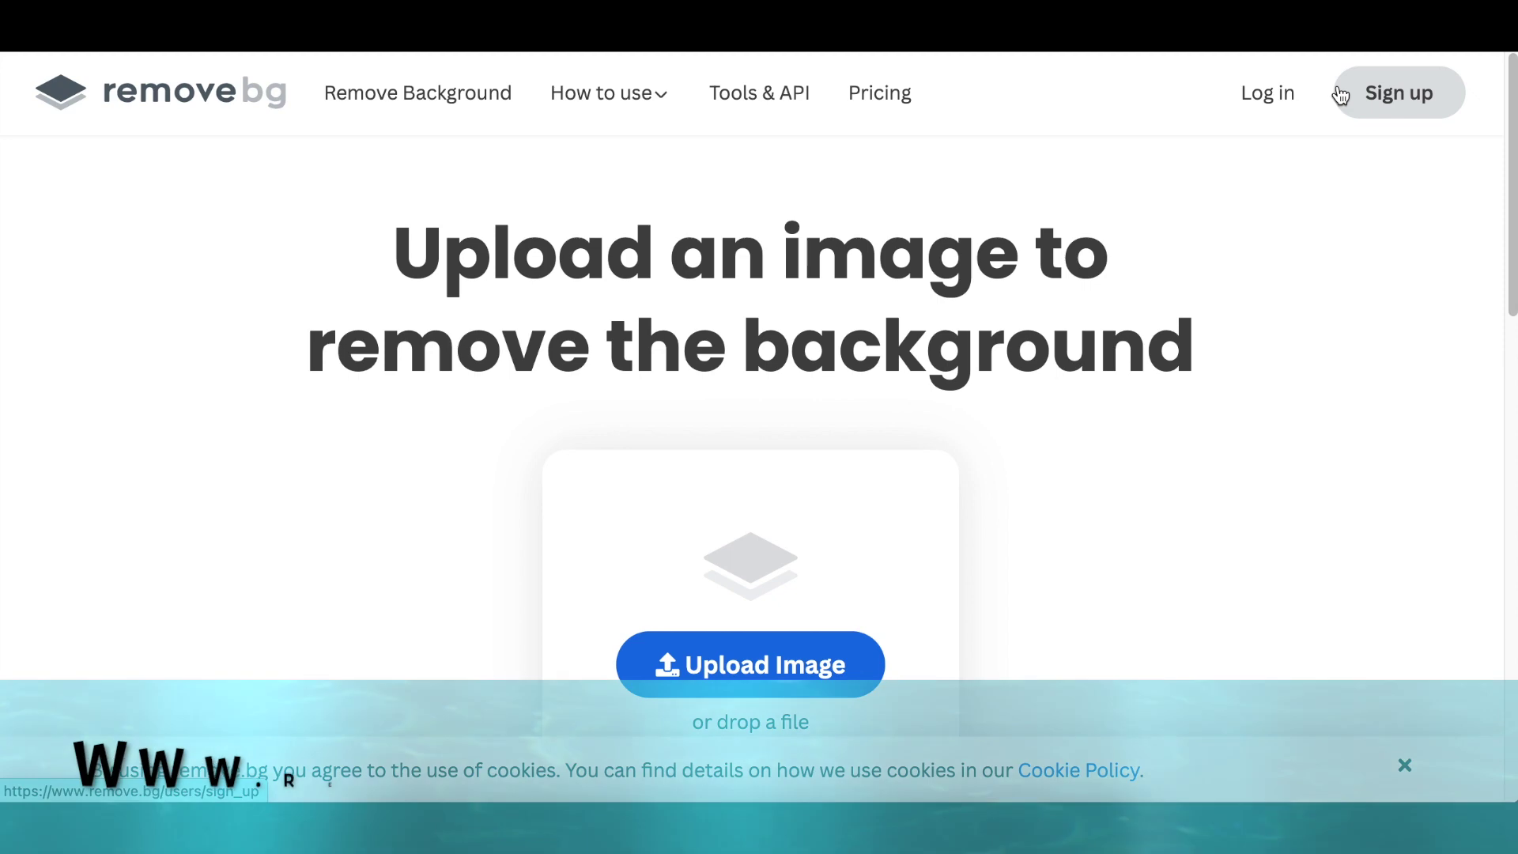
Step: Switch to remove.bg, remove the background from TS Graphic Designer (1).png, and download the preview image
click(1372, 31)
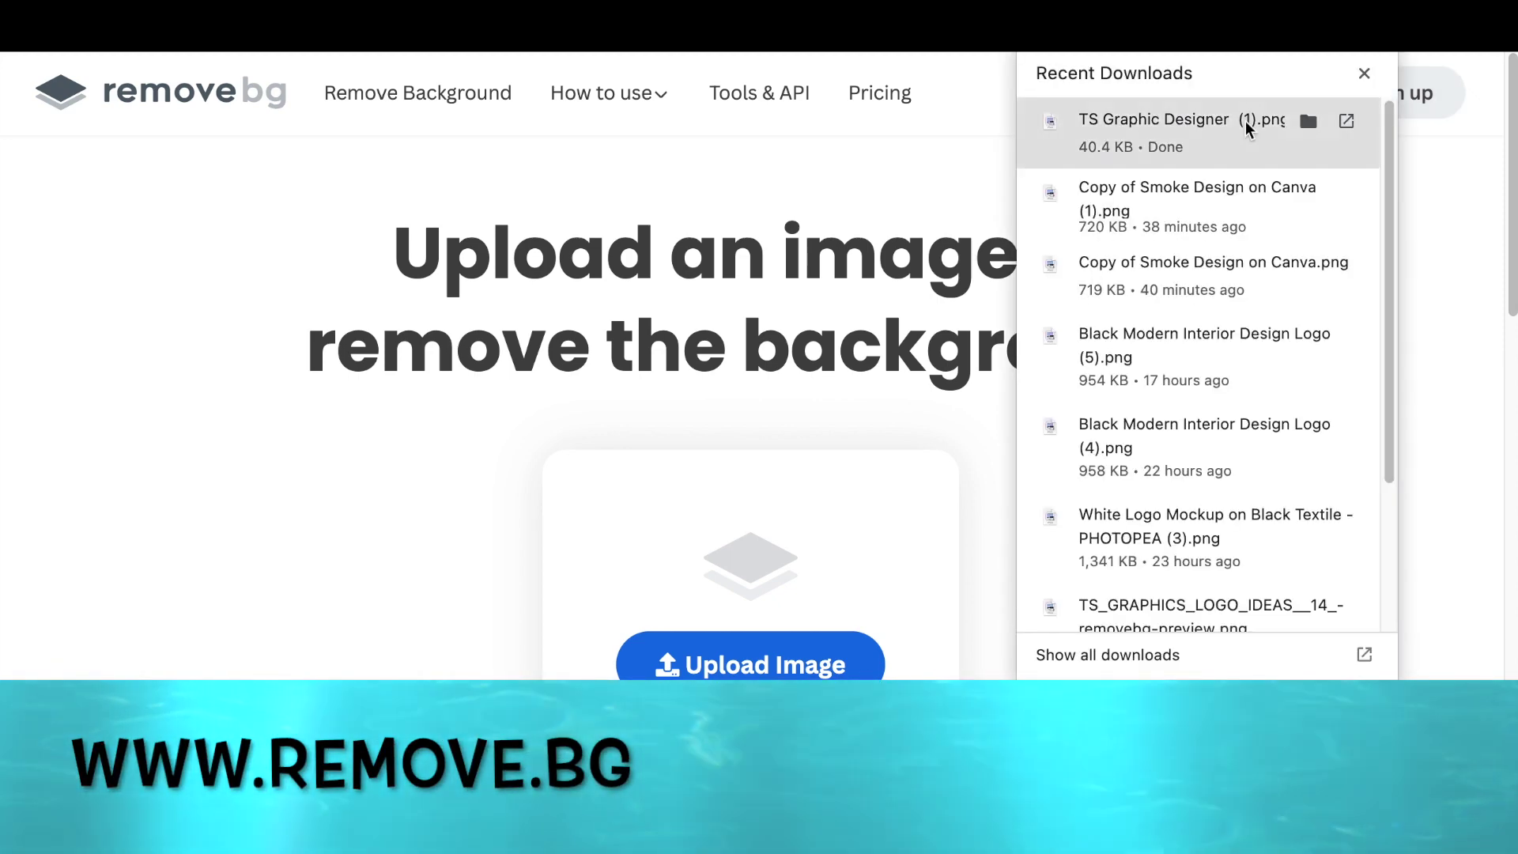
drag(1246, 122, 800, 446)
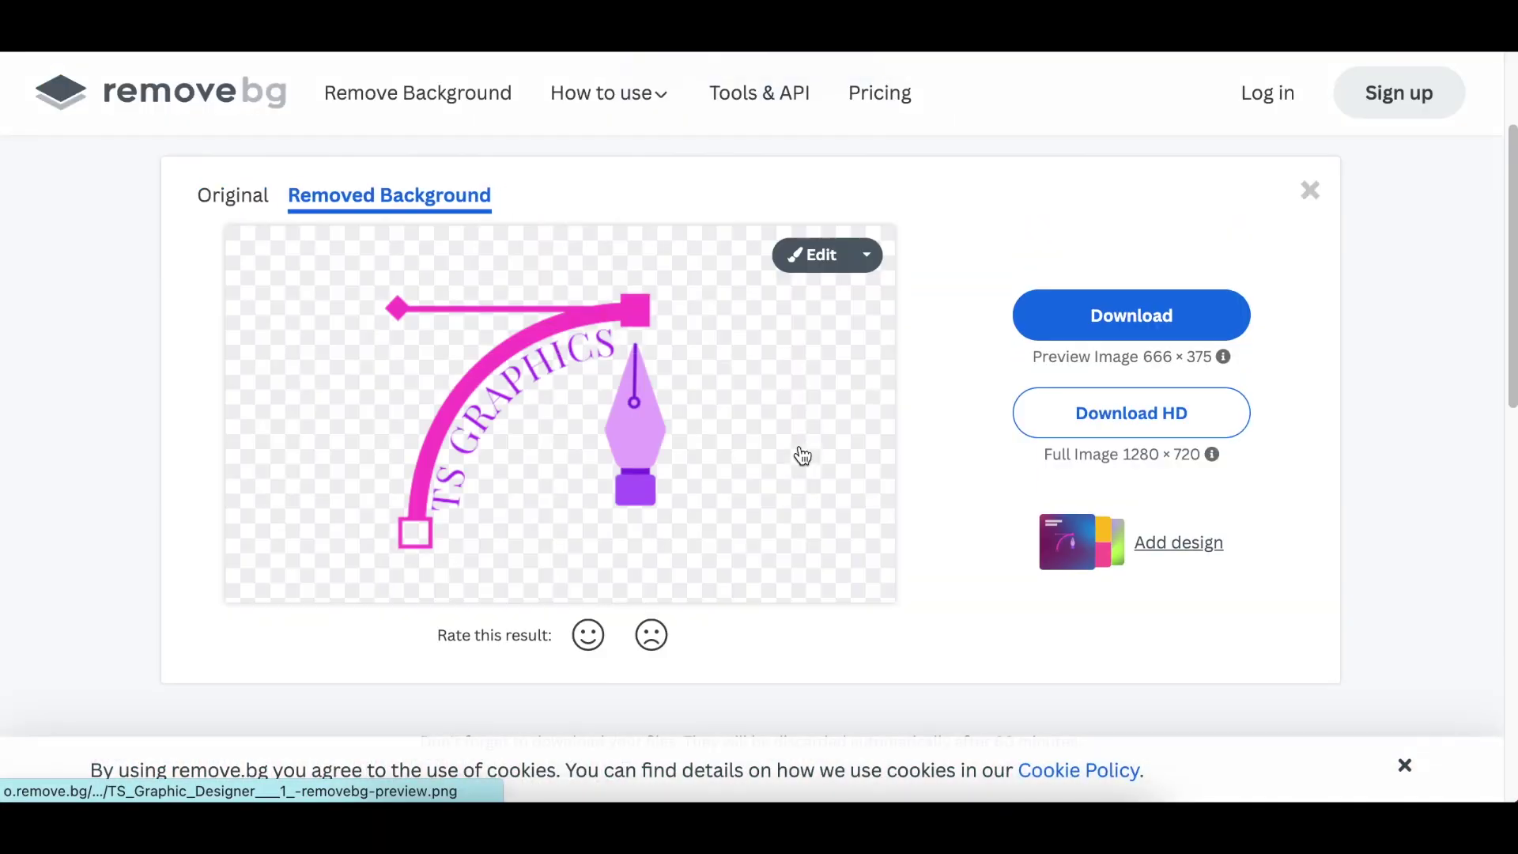
click(1116, 316)
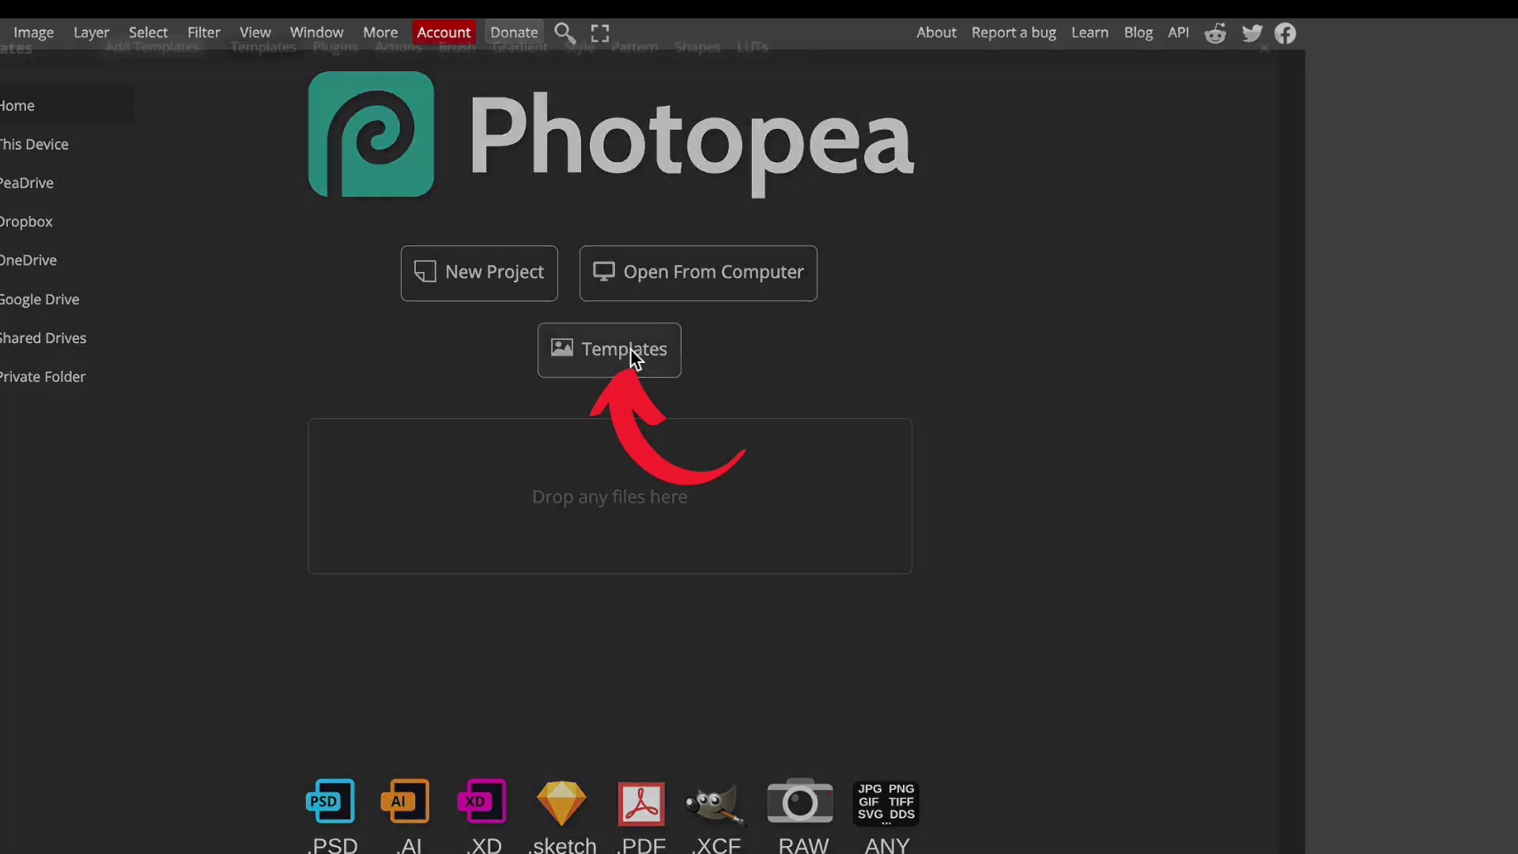
Step: Switch to Photopea and open the 3D Logo Mockup on Glass Wall template
click(633, 357)
click(298, 538)
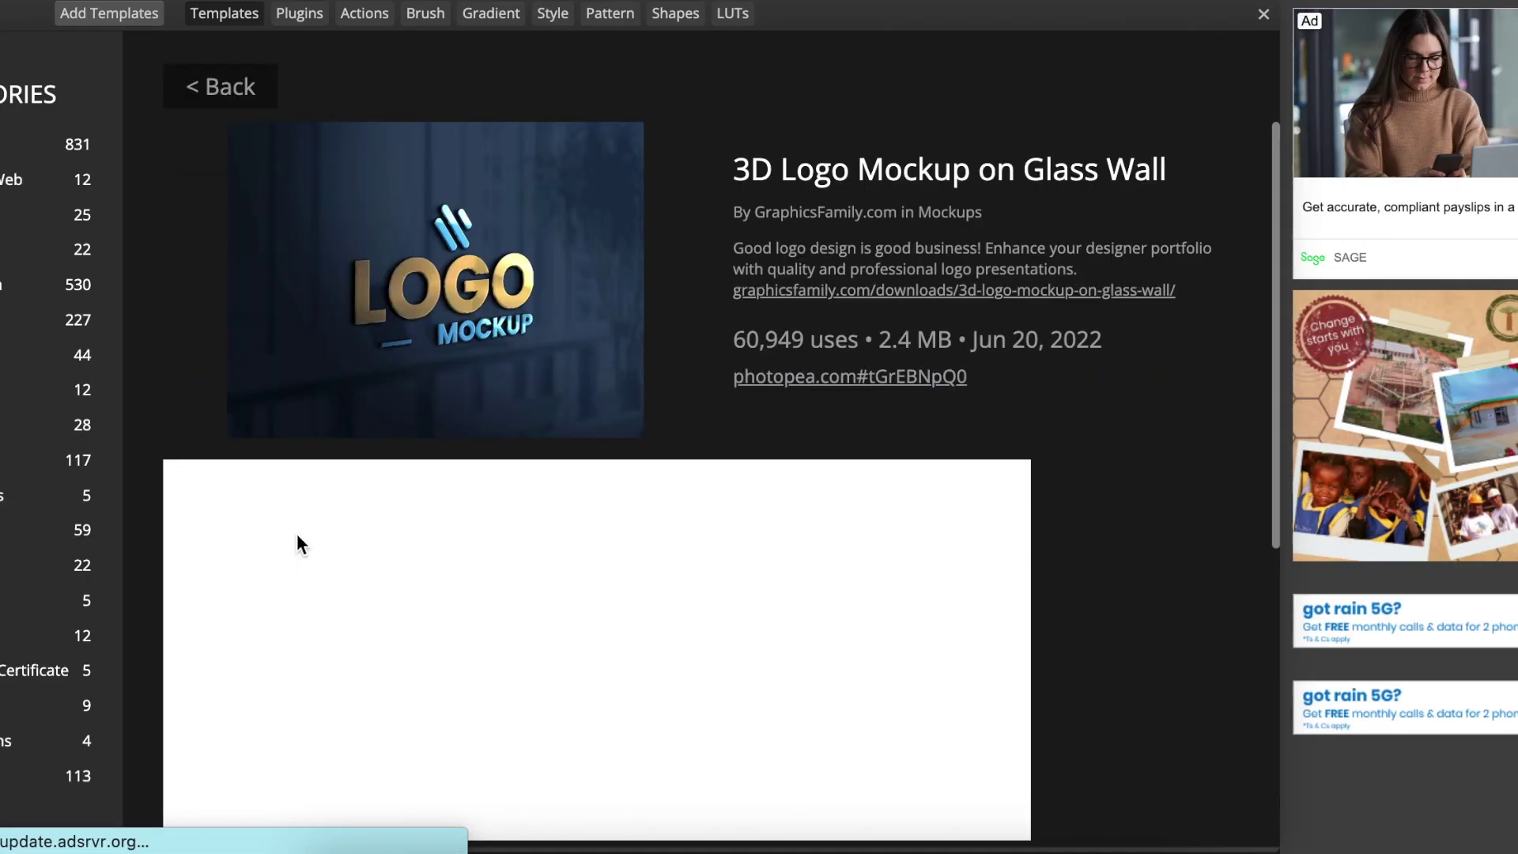
click(811, 377)
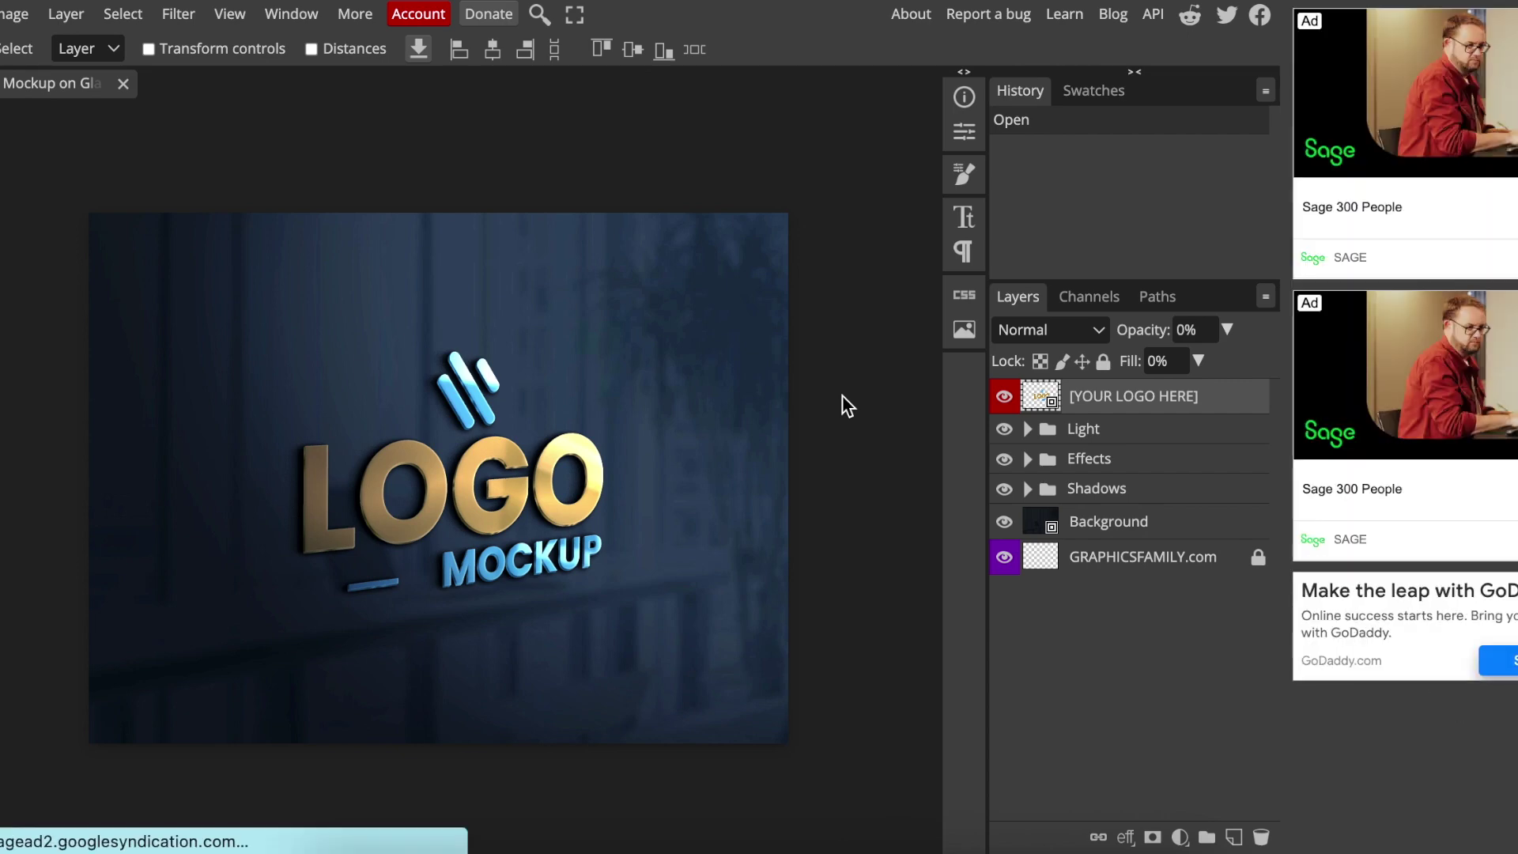
Step: Open the [YOUR LOGO HERE] smart object, hide the Graphicsfamily placeholder, and place the background-free TS_Graphic_Designer PNG in it
double_click(1036, 397)
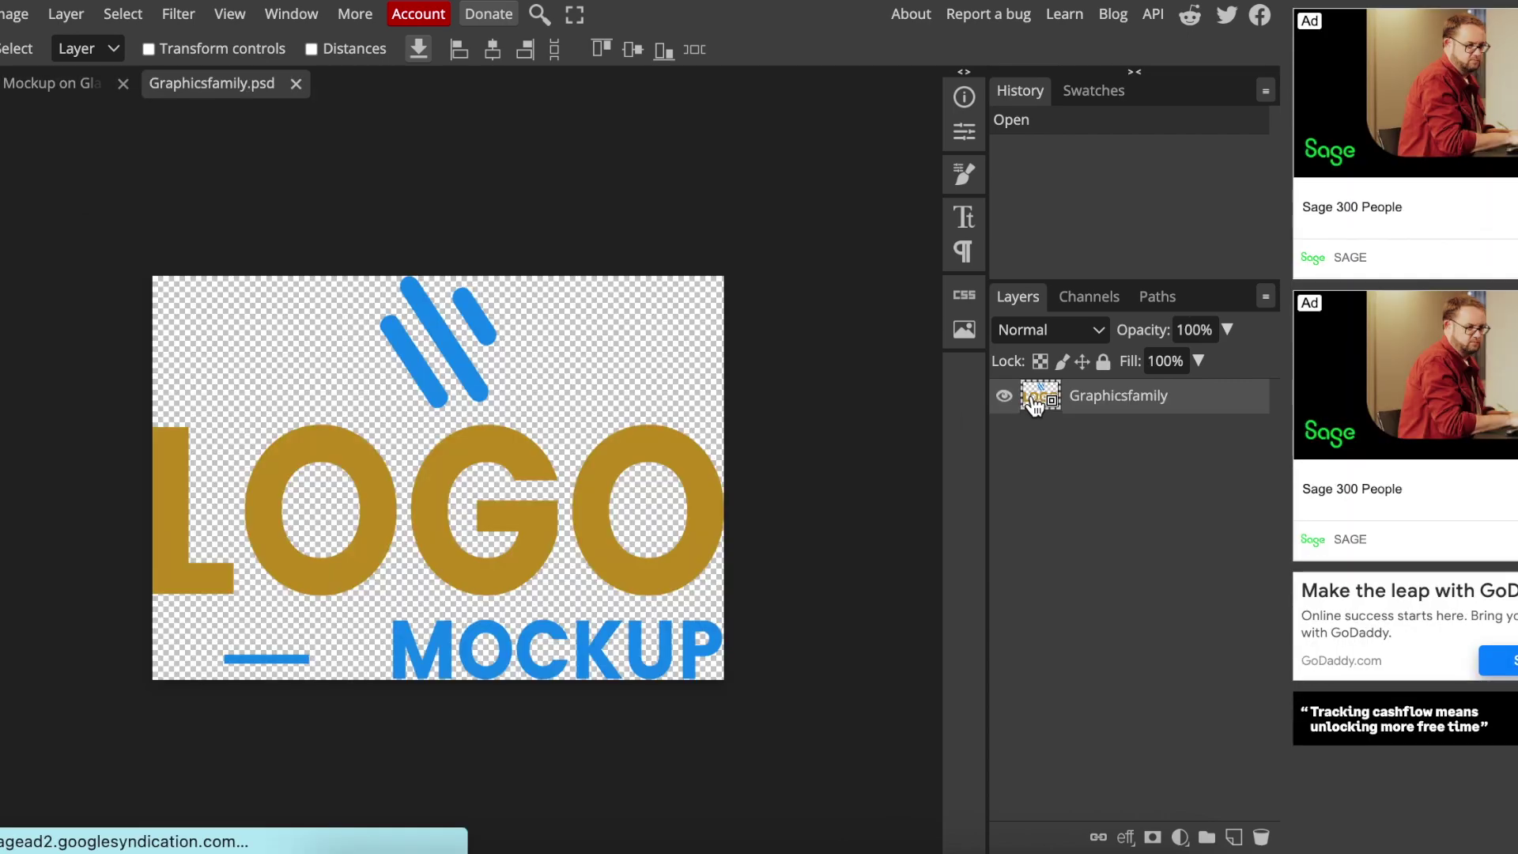
click(998, 397)
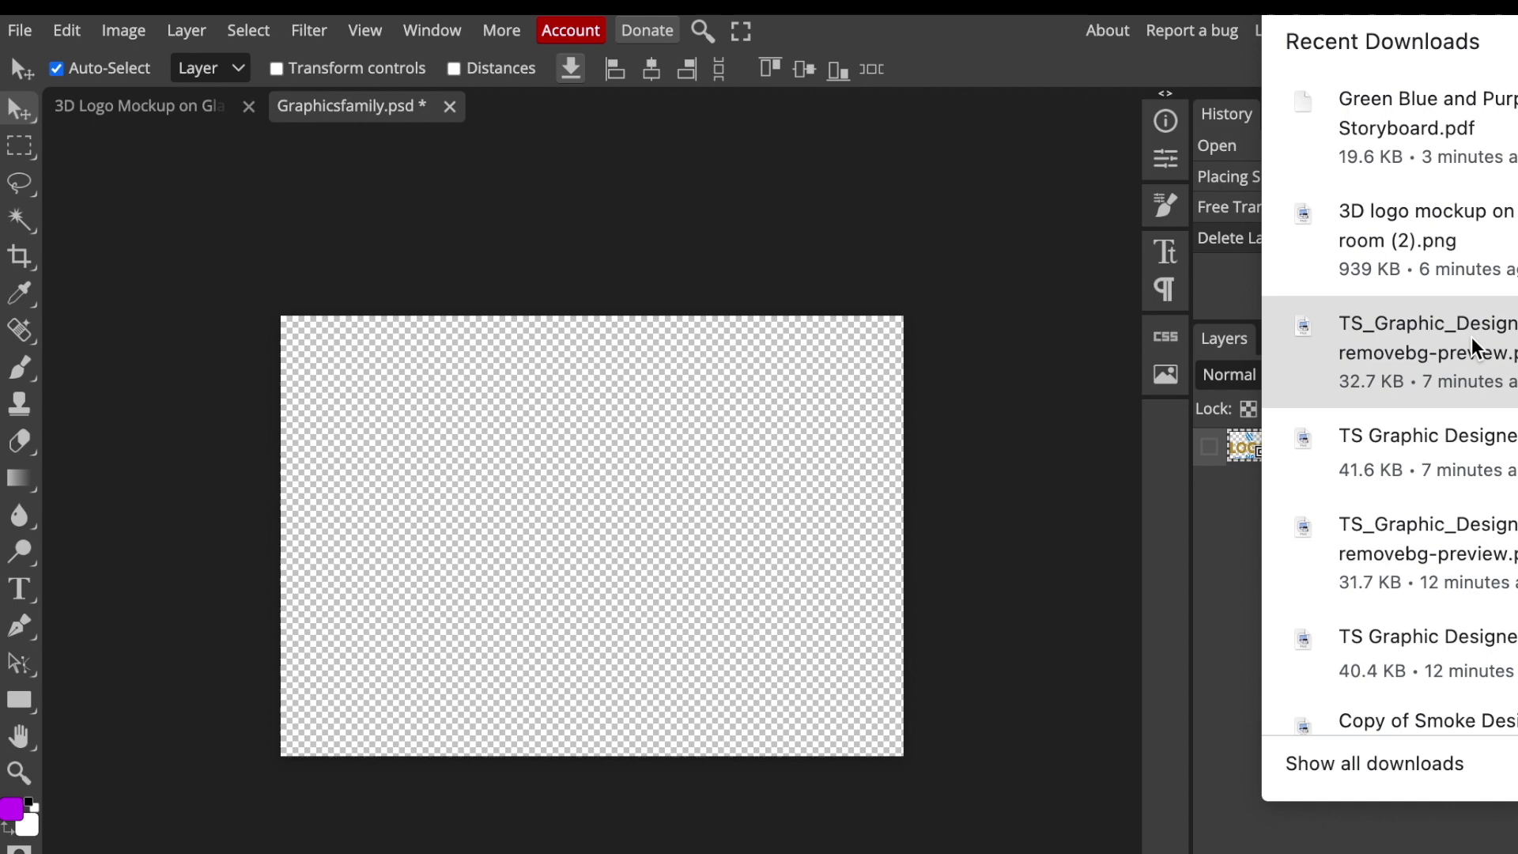
drag(1344, 340, 647, 523)
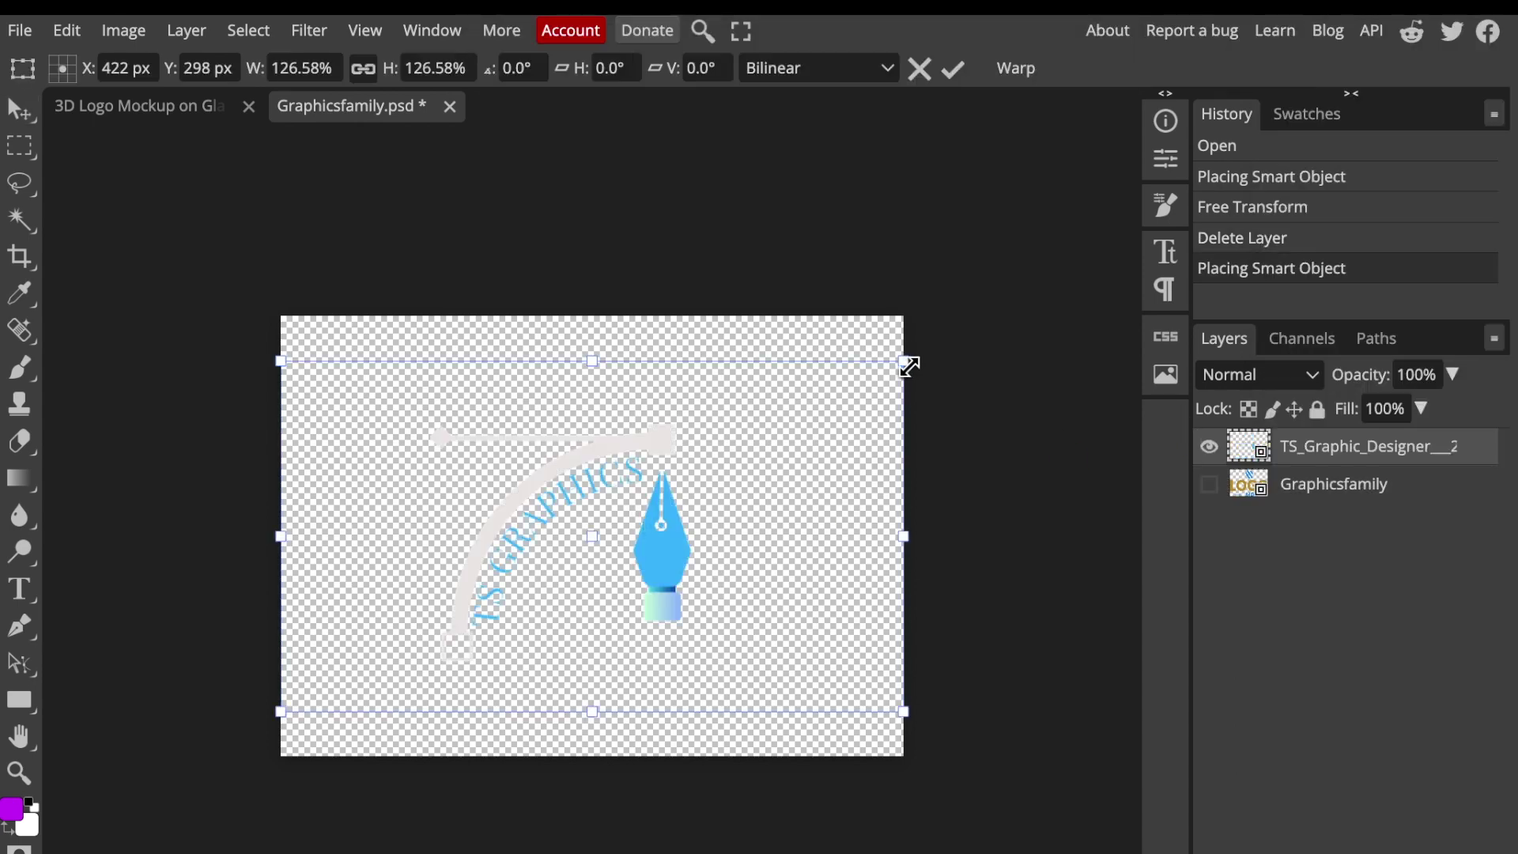
Step: Enlarge the placed logo to about 225% so the artwork fills the smart object canvas
drag(909, 366, 1126, 241)
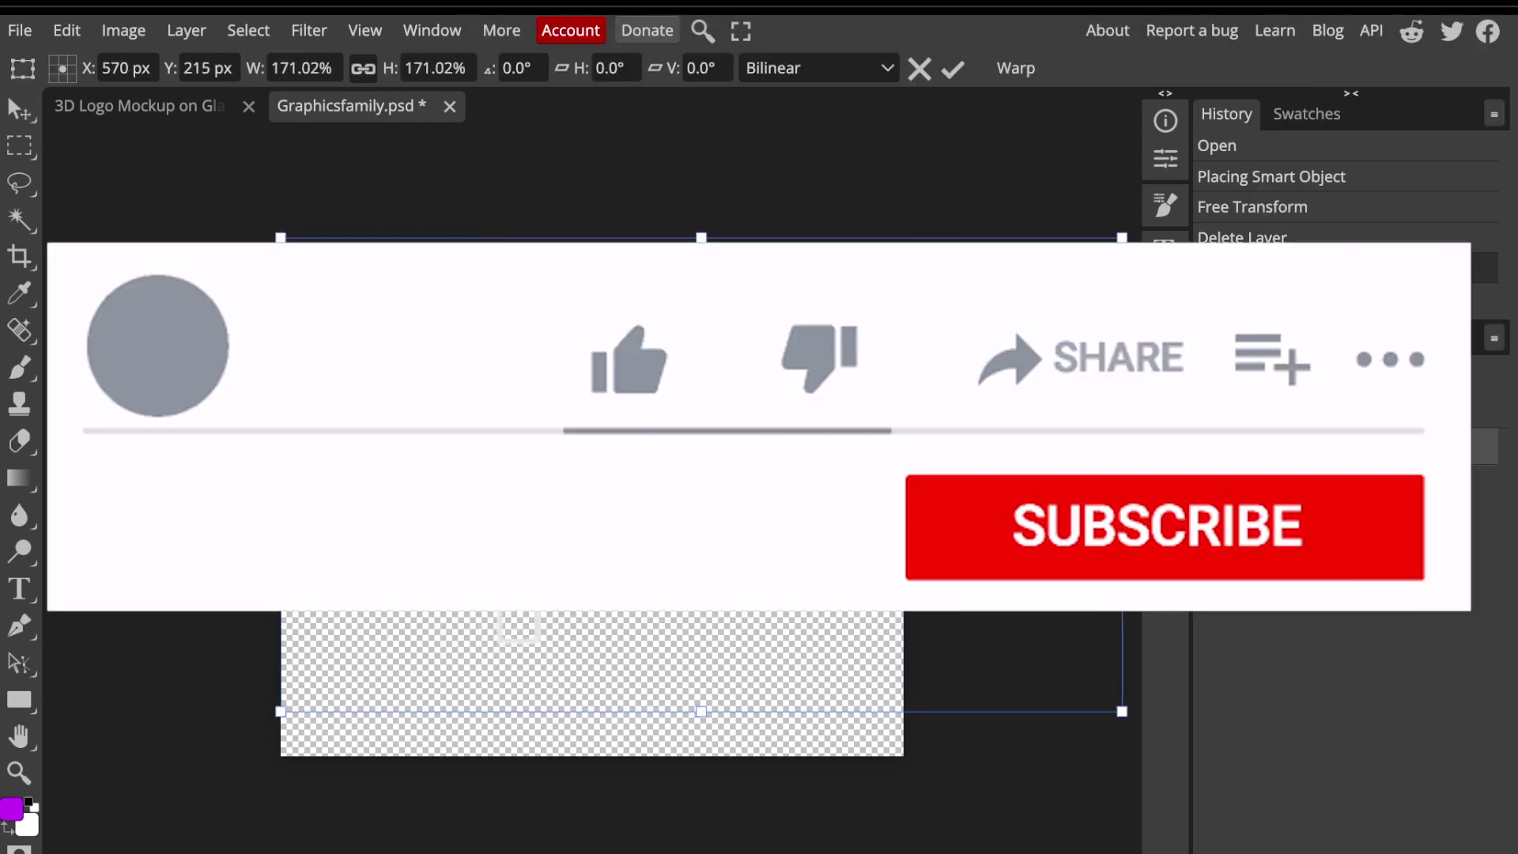
drag(274, 725, 59, 846)
drag(1129, 234, 1171, 210)
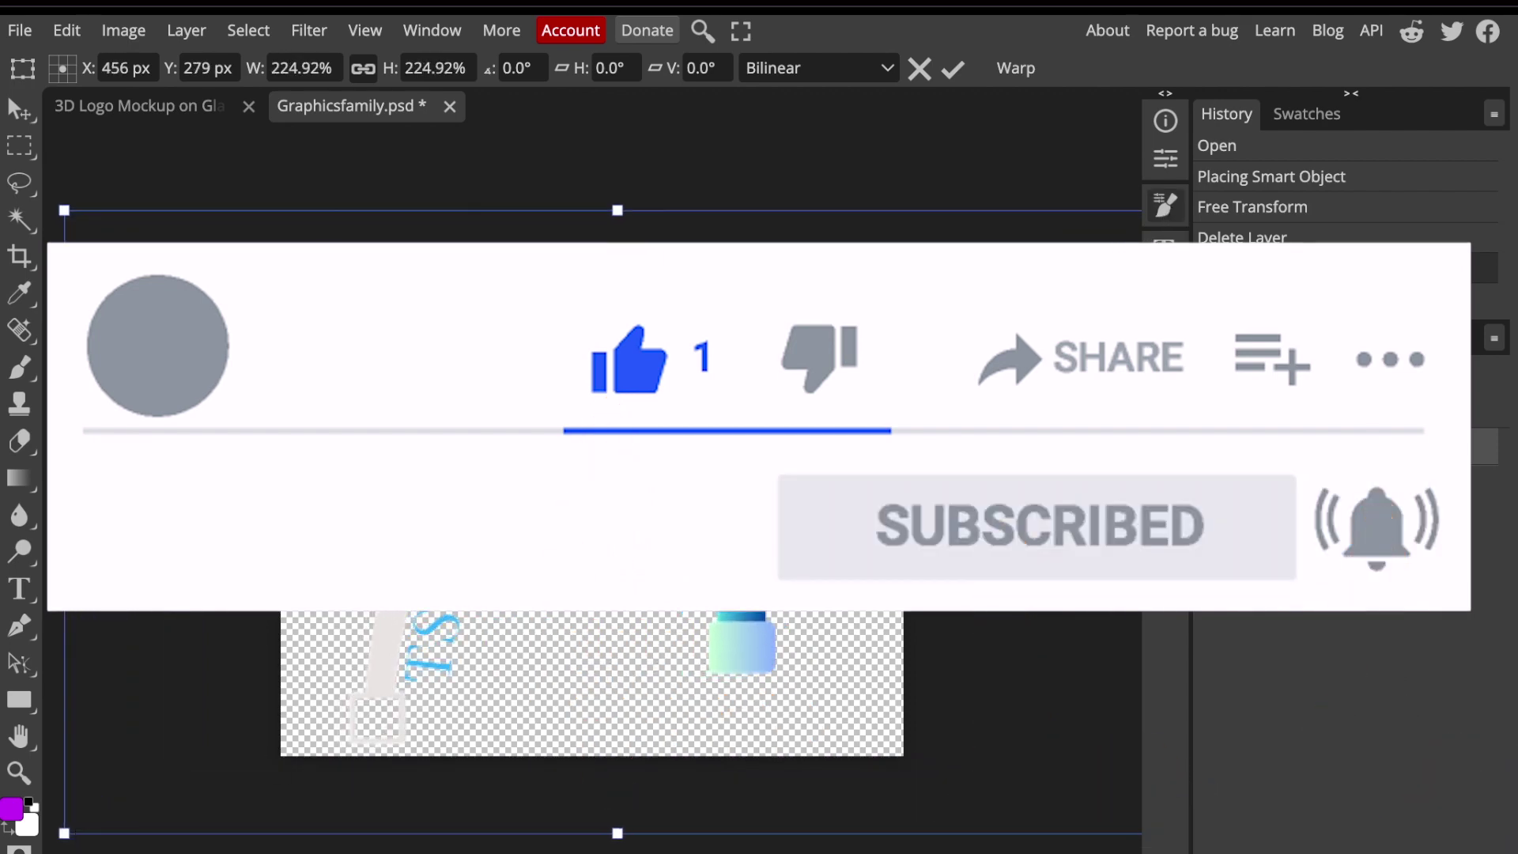
Step: Save the edited smart object and return to the 3D Logo Mockup document
click(19, 30)
click(83, 263)
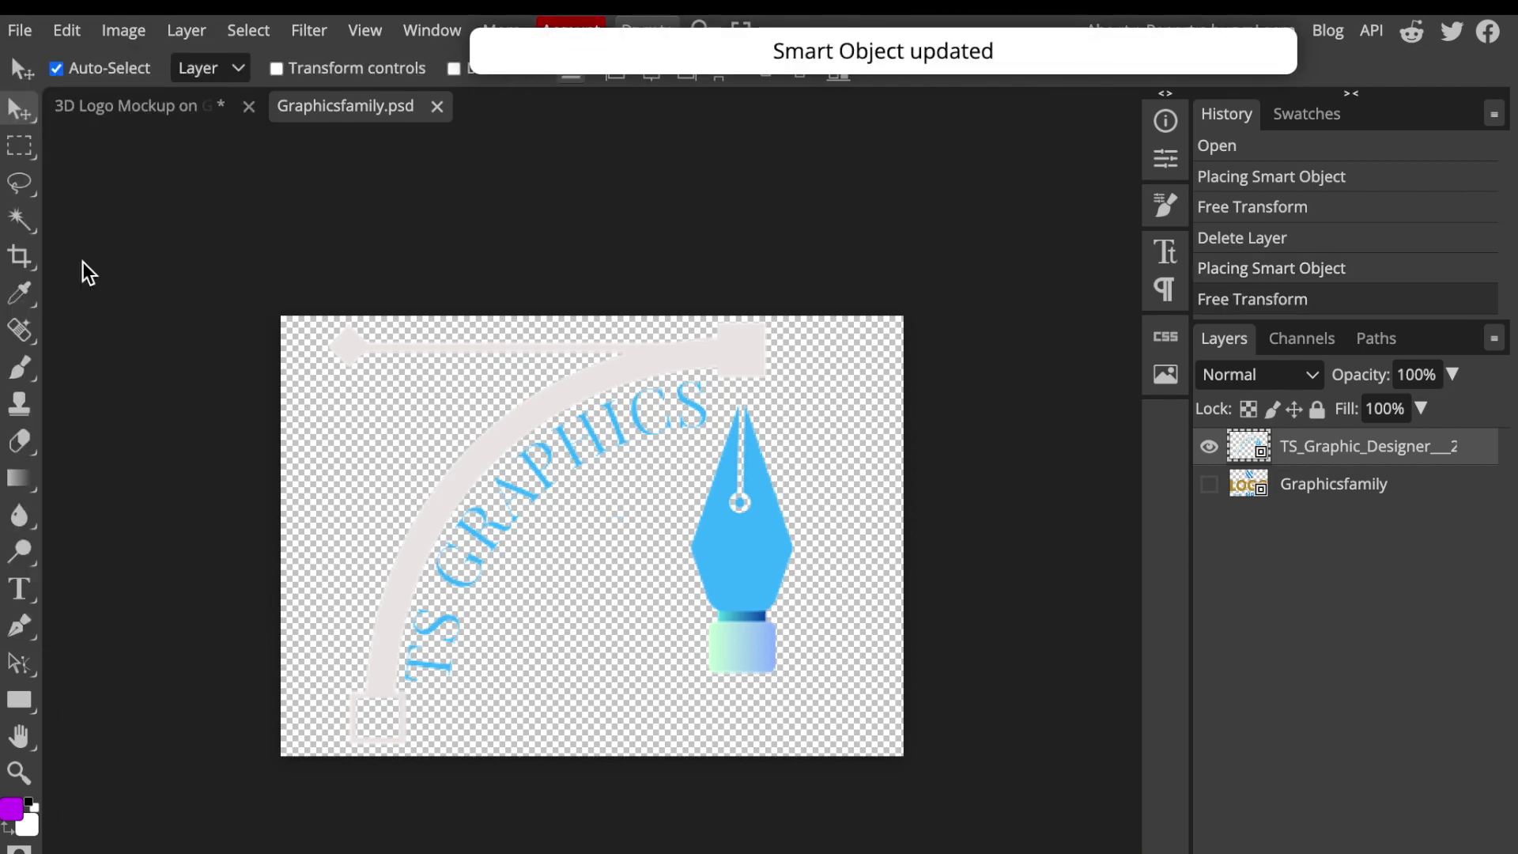
click(142, 109)
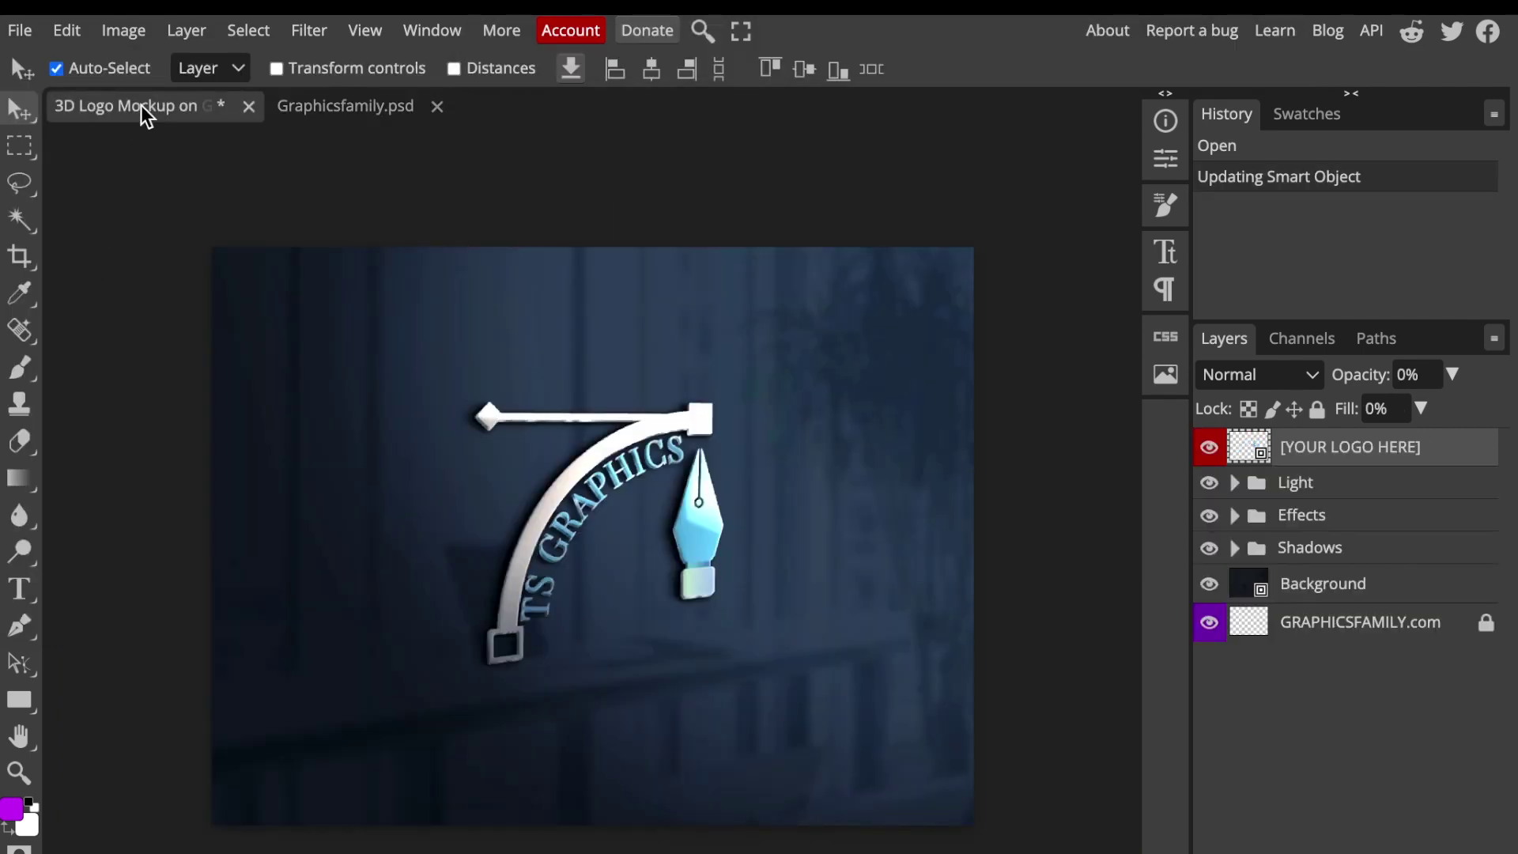
Step: Open the save and export options for the finished mockup
click(20, 30)
mouse_move(113, 347)
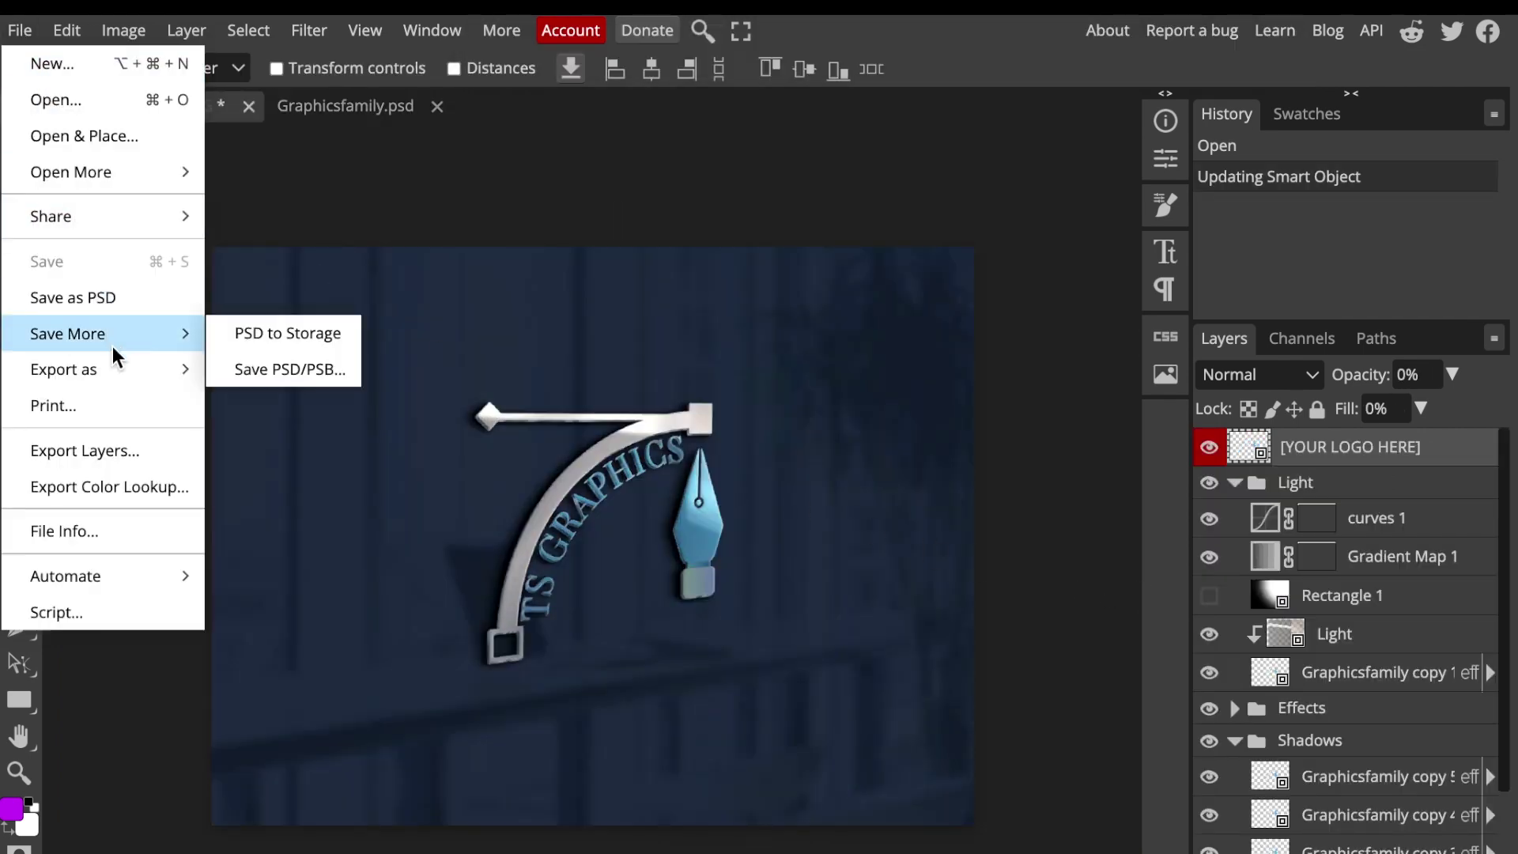